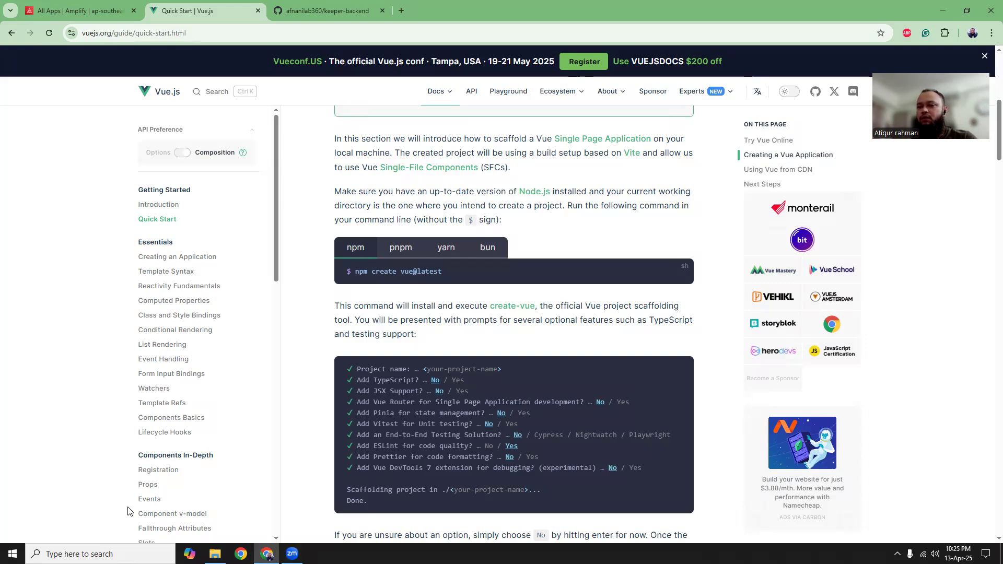
Open a PowerShell window in the E:\projects\vue\tmp folder from File Explorer and maximize it.
left_click(215, 554)
right_click(197, 195)
left_click(452, 303)
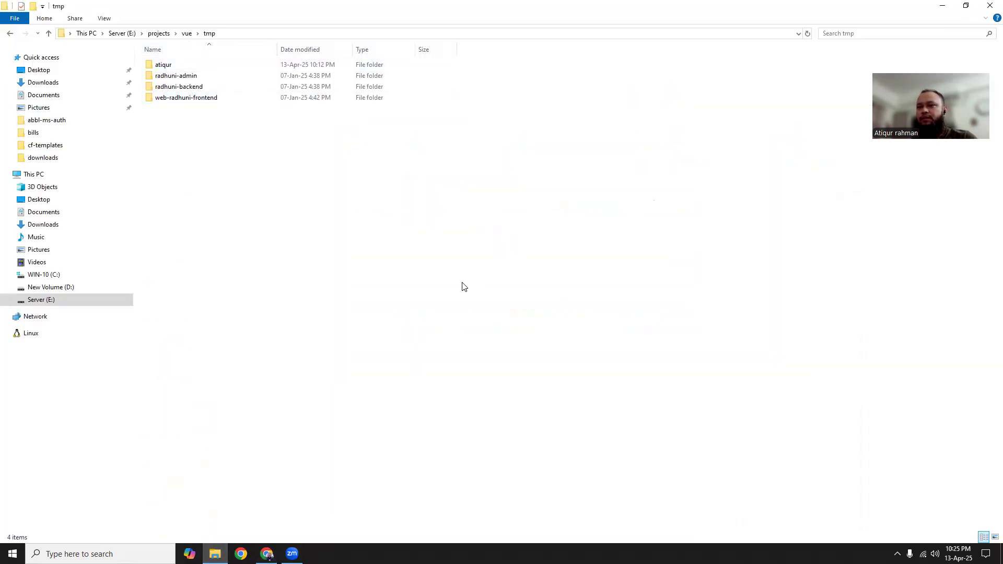
right_click(211, 189, "shift")
left_click(248, 300)
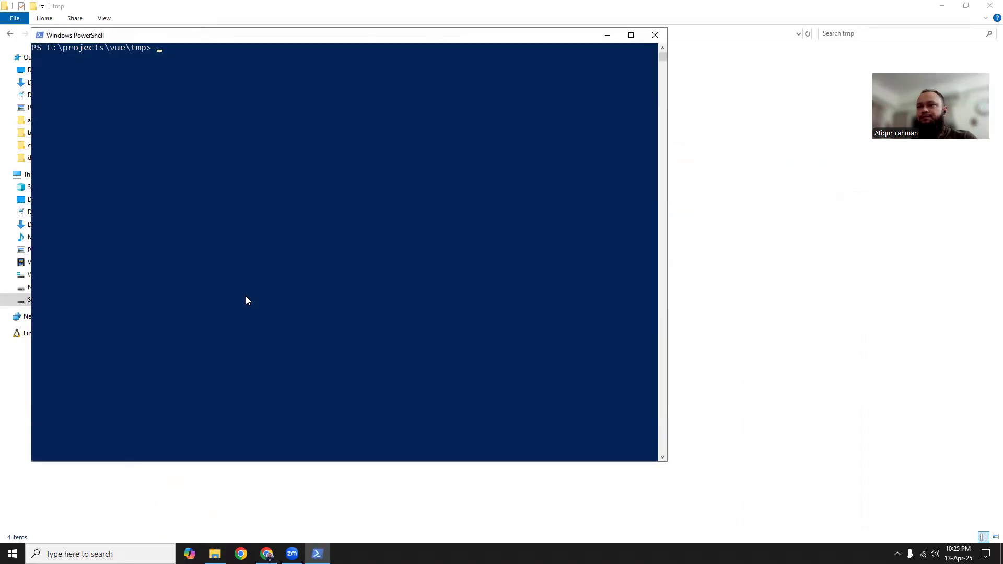
key("super+Up")
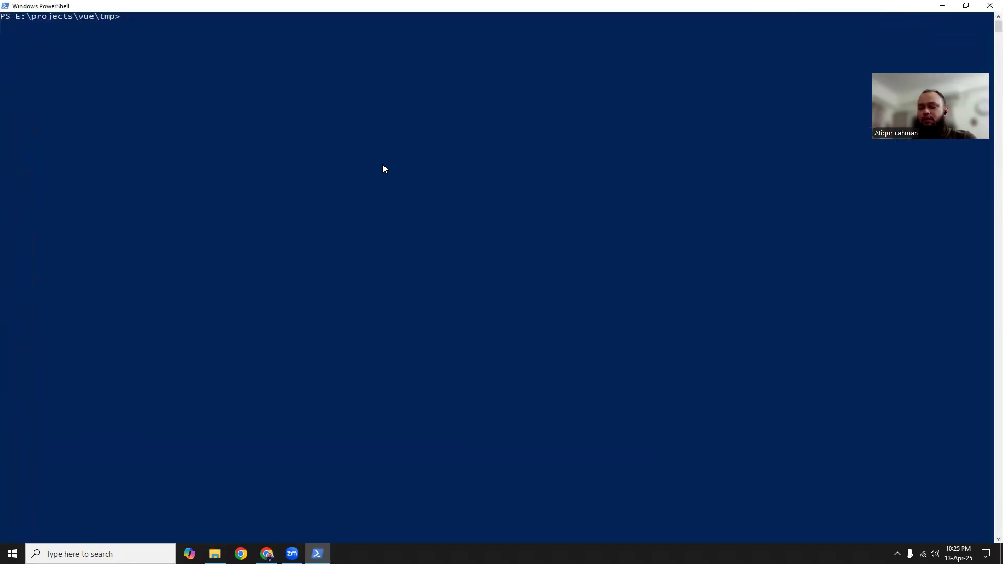
Check the installed Node.js version with `node -v`.
type("node -v")
key("Return")
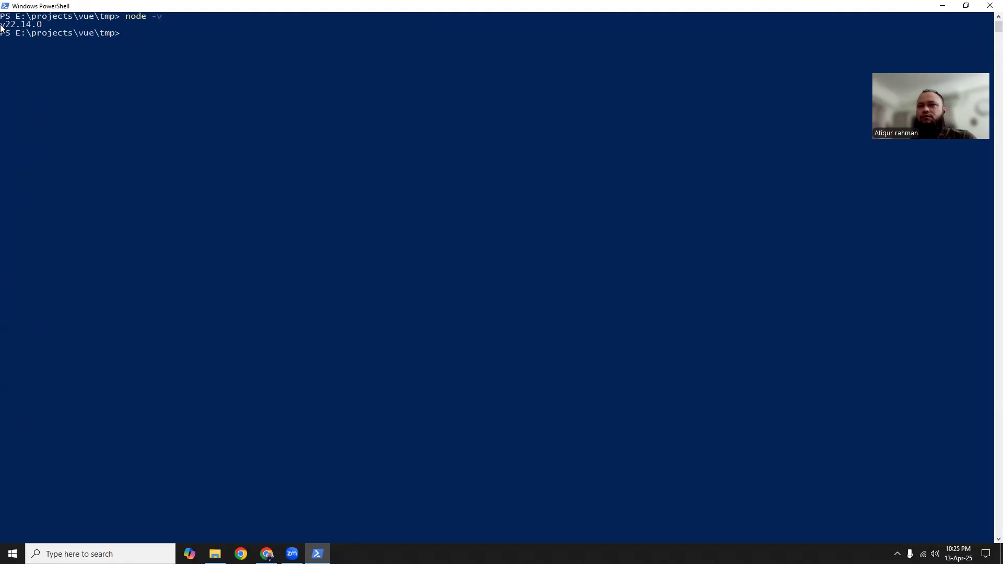
left_click_drag(2, 24, 52, 26)
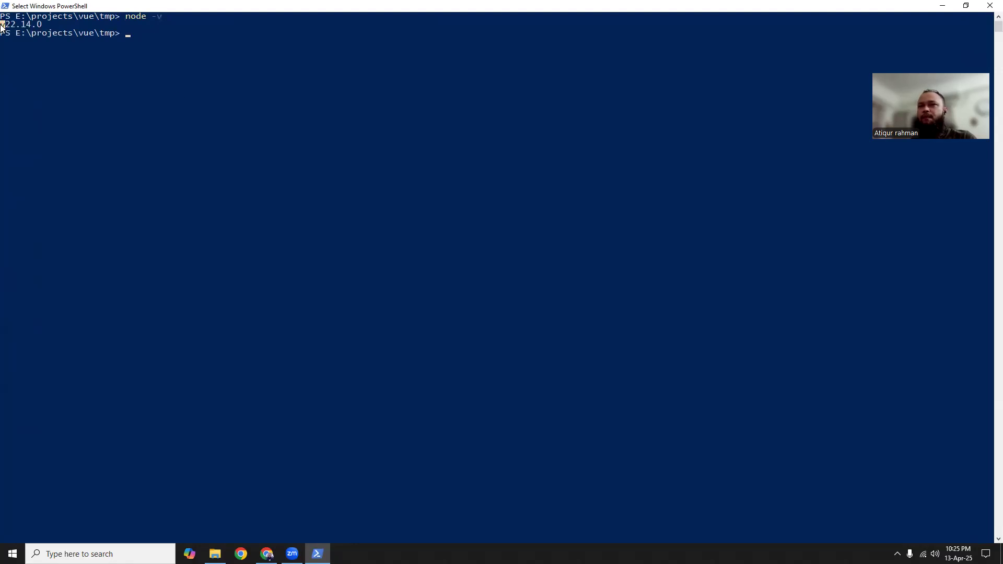
left_click(103, 33)
left_click(49, 25)
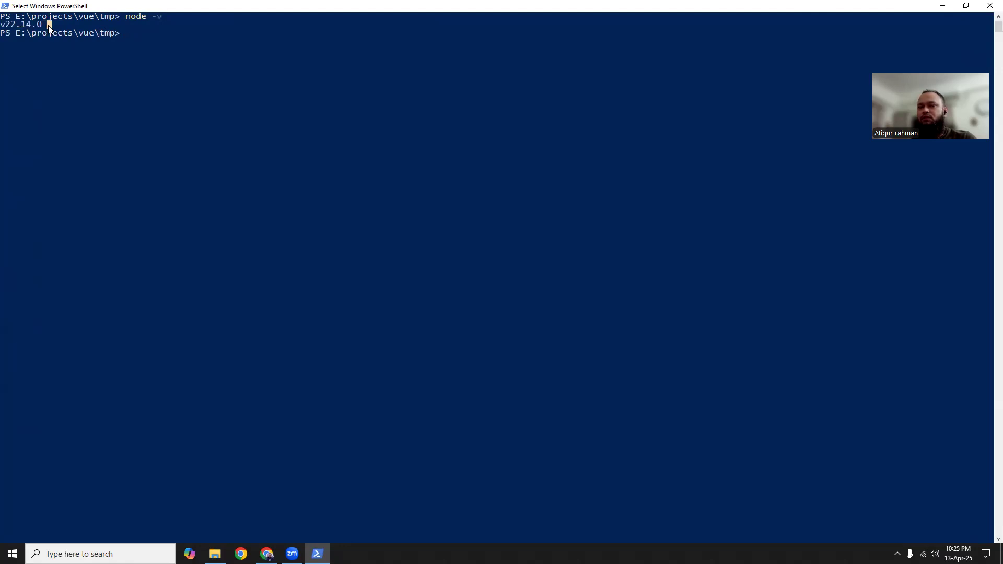
Try to copy the `npm create vue@latest` command from the Vue.js Quick Start page in Chrome and return to PowerShell.
left_click(271, 549)
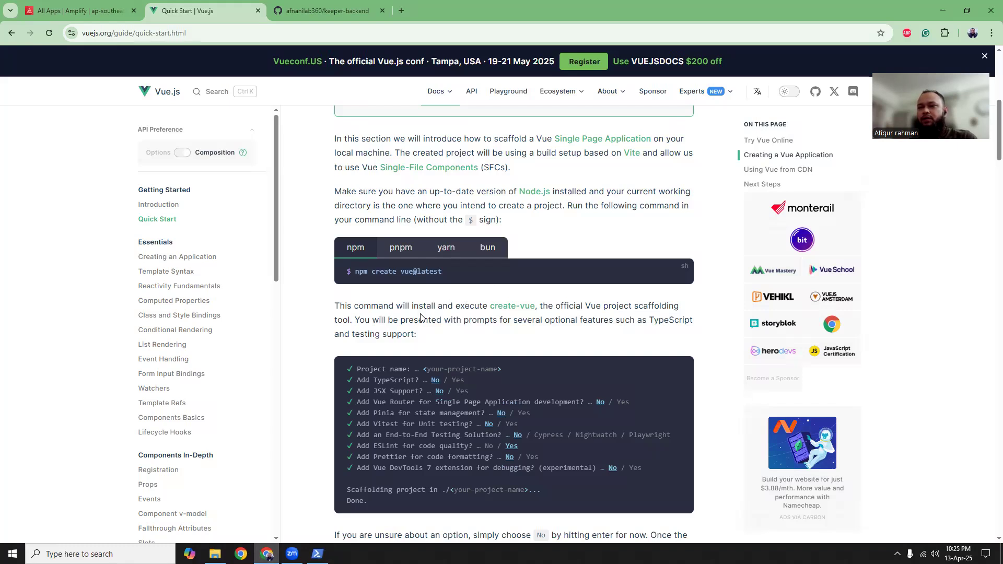
left_click_drag(355, 272, 442, 273)
right_click(426, 272)
left_click(440, 285)
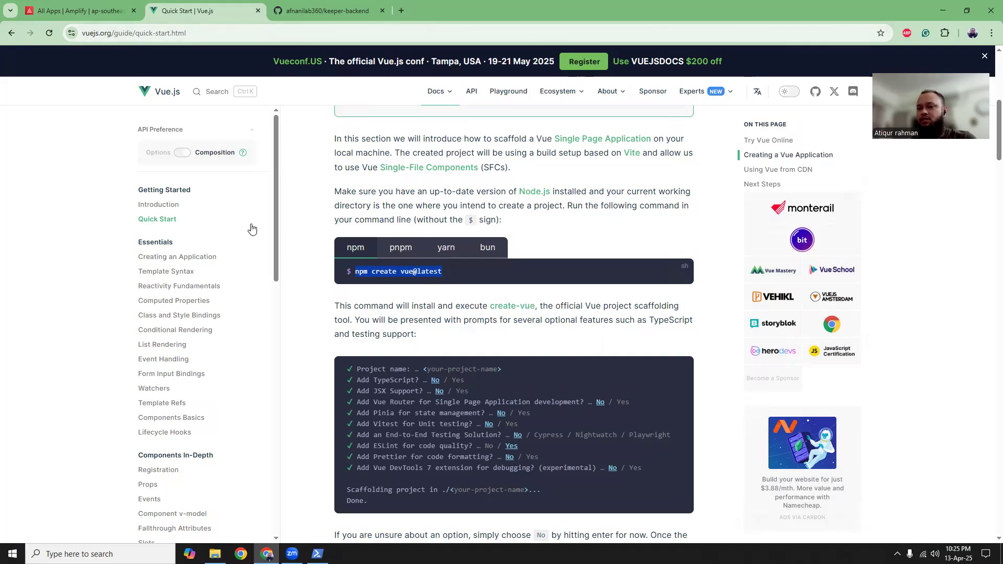
left_click(317, 554)
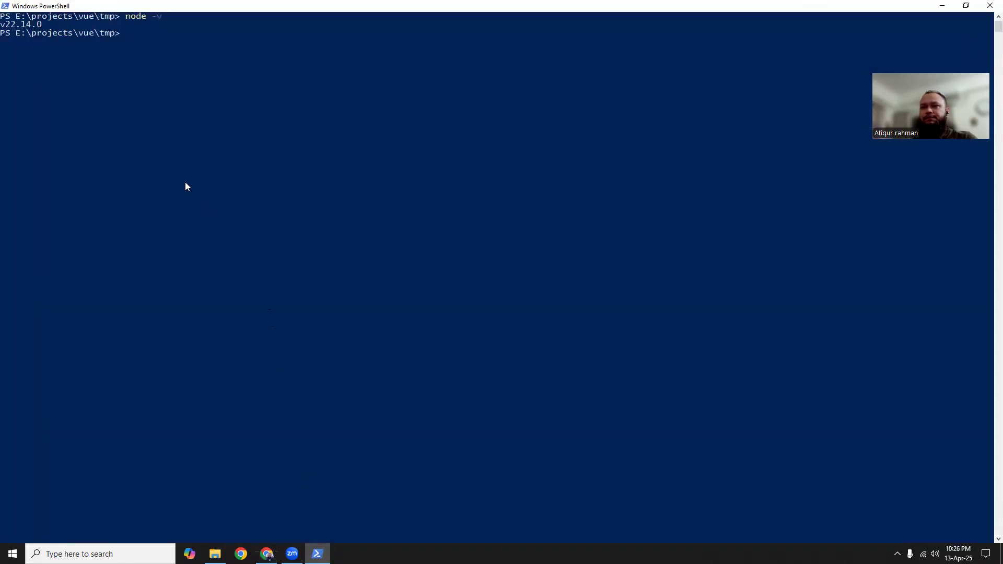
left_click(267, 554)
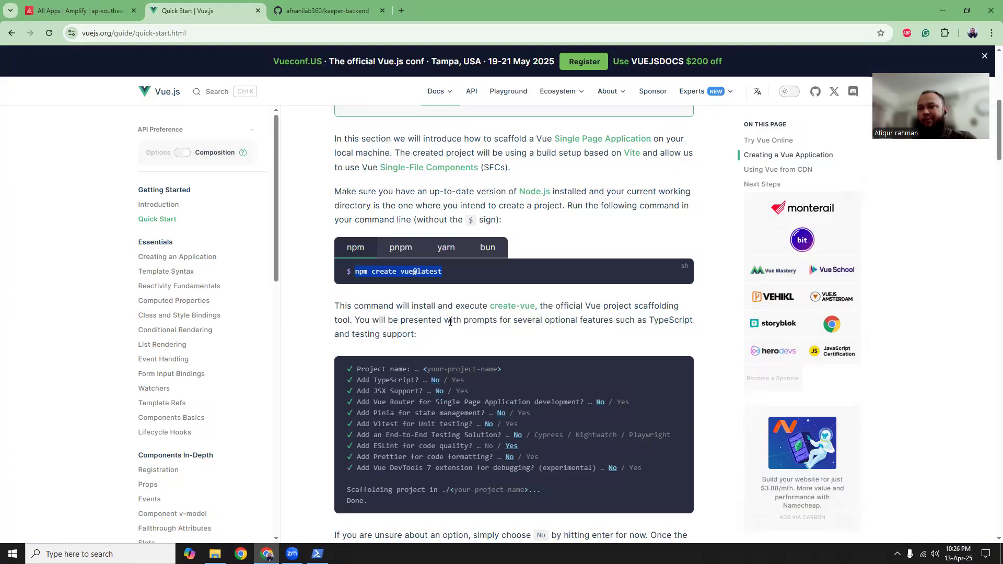
right_click(418, 272)
left_click(441, 287)
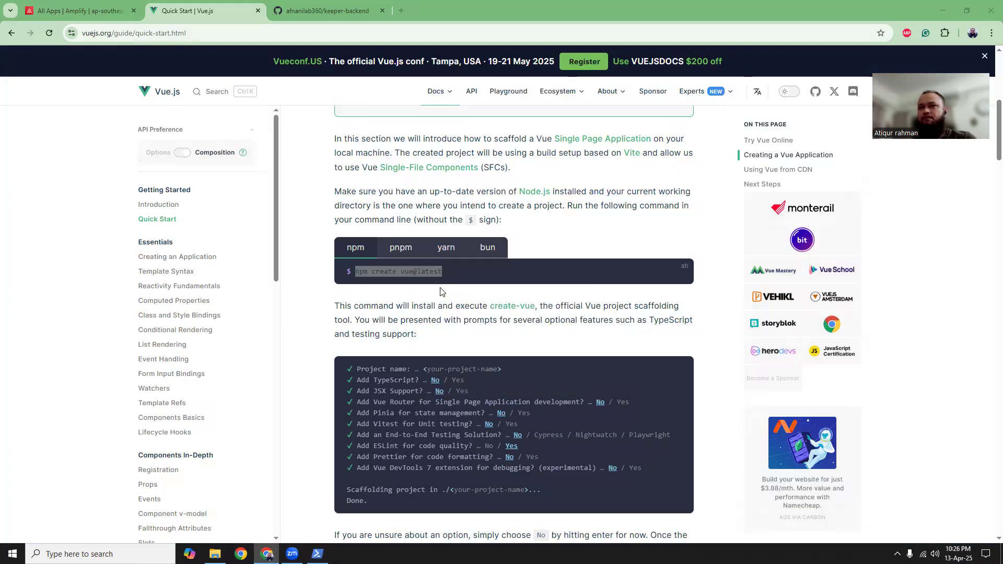
key("alt+Tab")
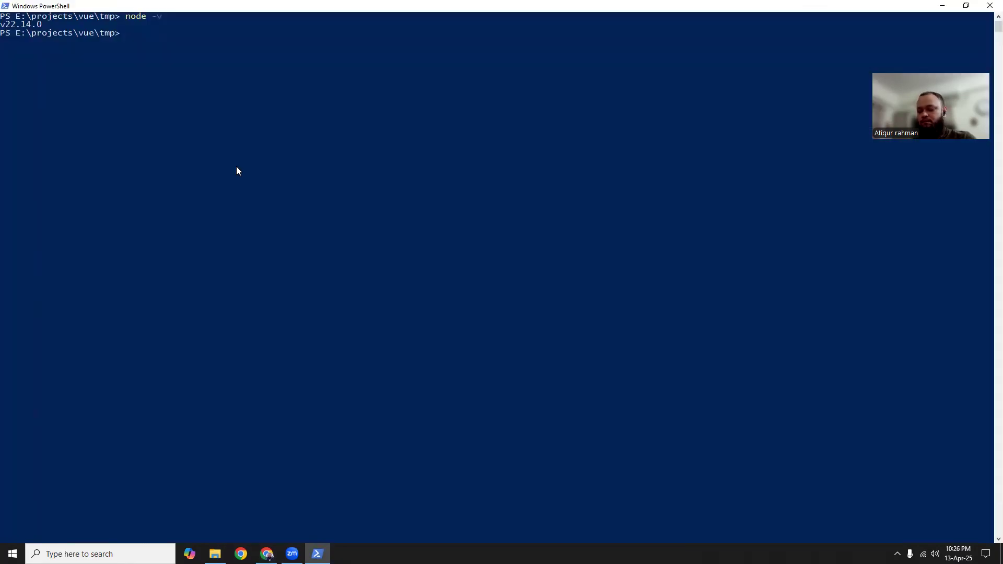
Switch back to Chrome and copy the `npm create vue@latest` command from its code block on the Quick Start page.
key("alt+Tab")
right_click(402, 273)
left_click(420, 287)
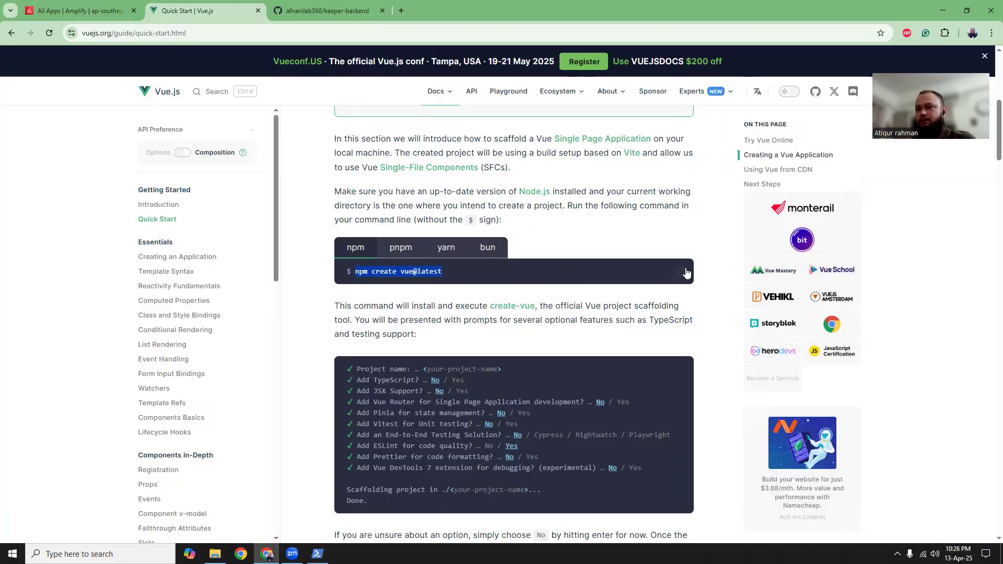
left_click(682, 271)
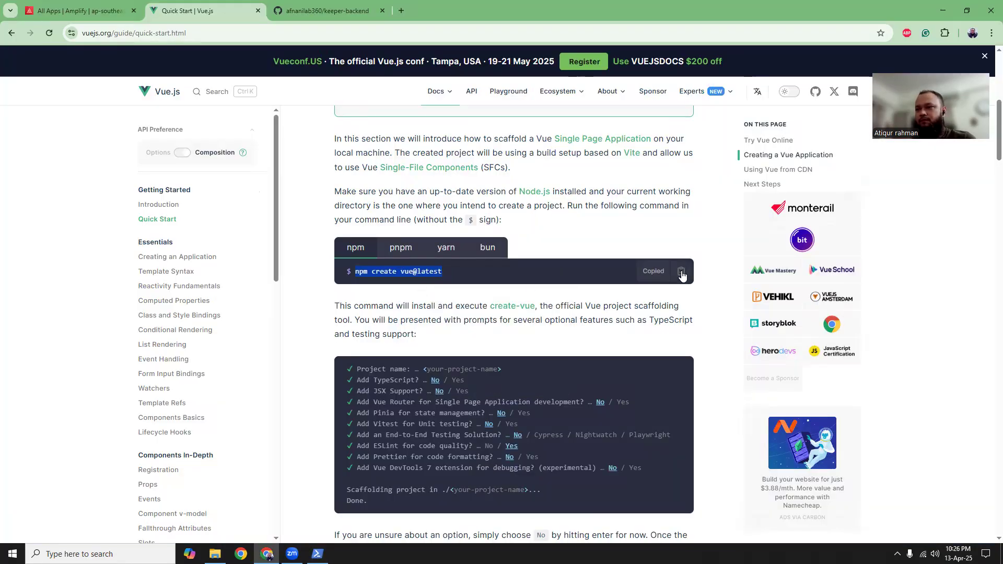
Paste the copied command into the address bar of a new browser tab to check the clipboard content.
left_click(401, 10)
key("ctrl+v")
left_click(277, 482)
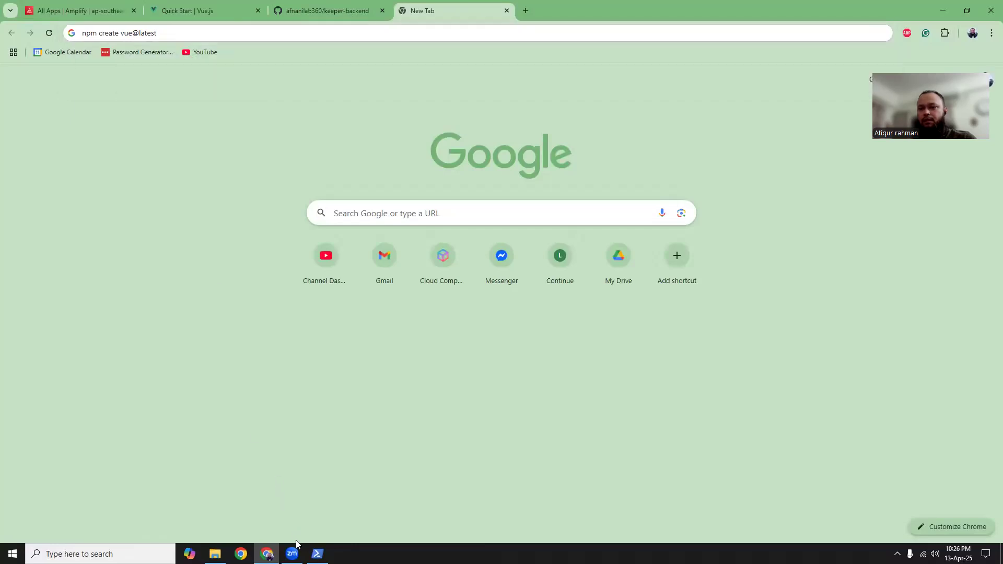
Switch to PowerShell, run `npm create vue@latest`, and scaffold a project named erp without any optional features.
left_click(317, 553)
key("ctrl+v")
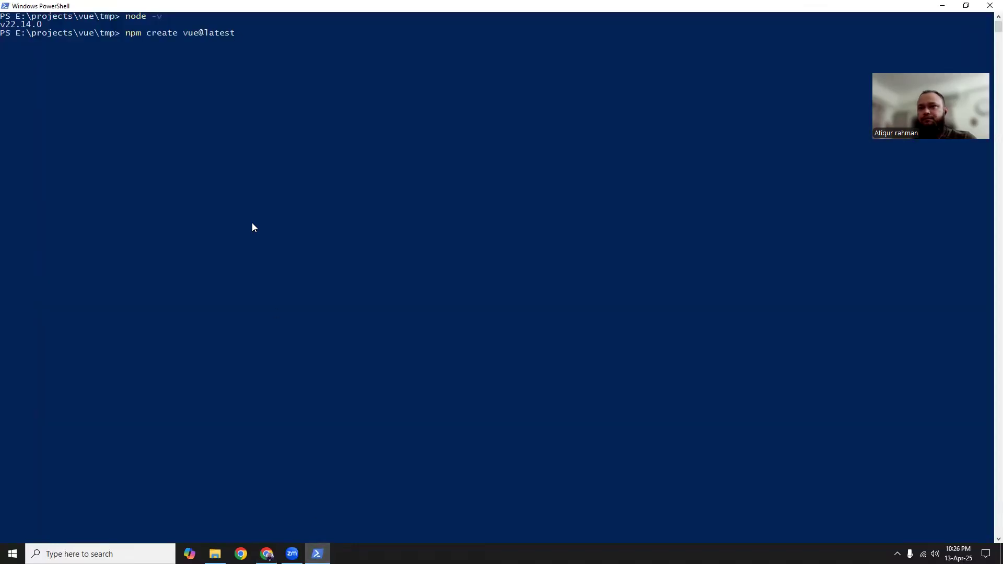
key("Return")
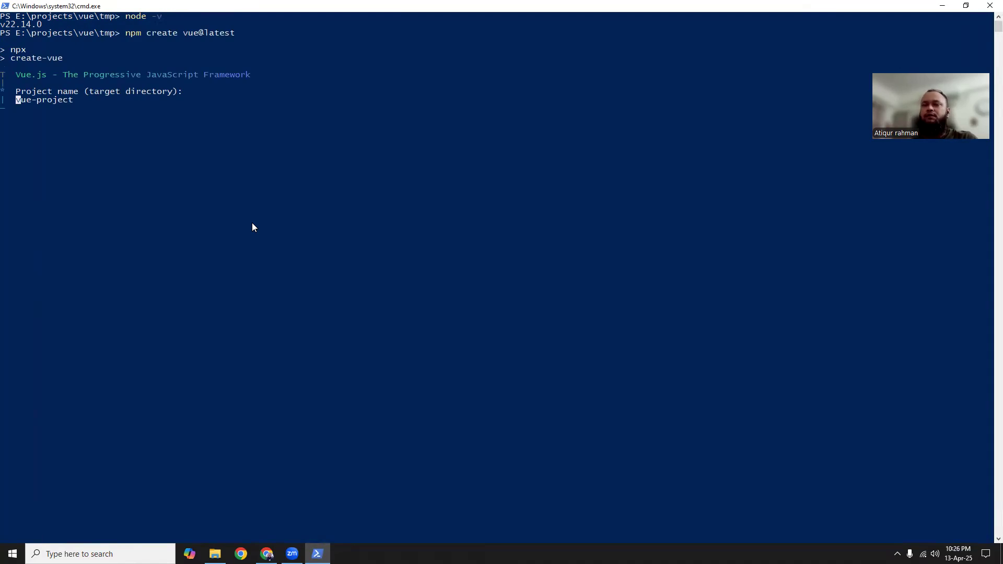
type("erp")
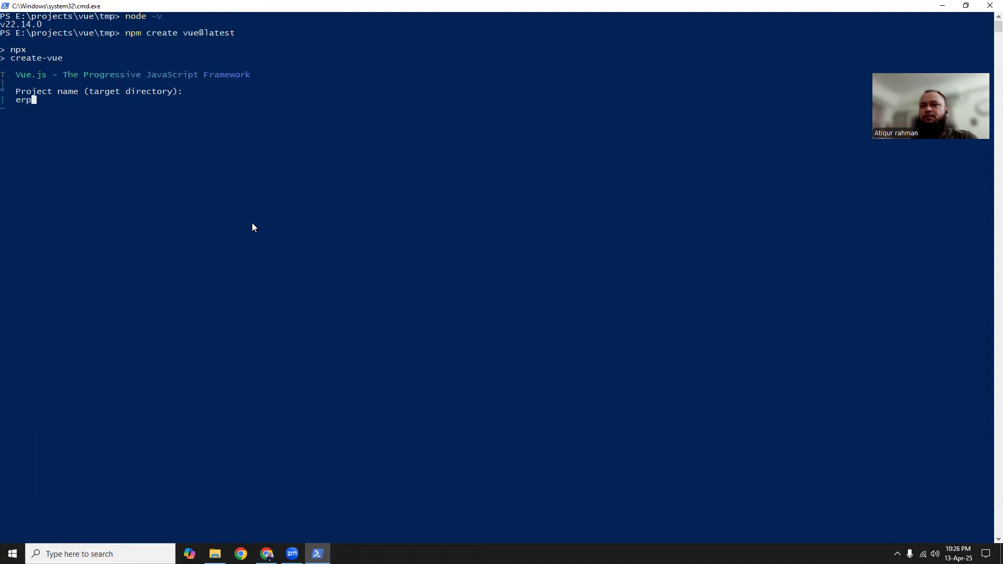
key("Return")
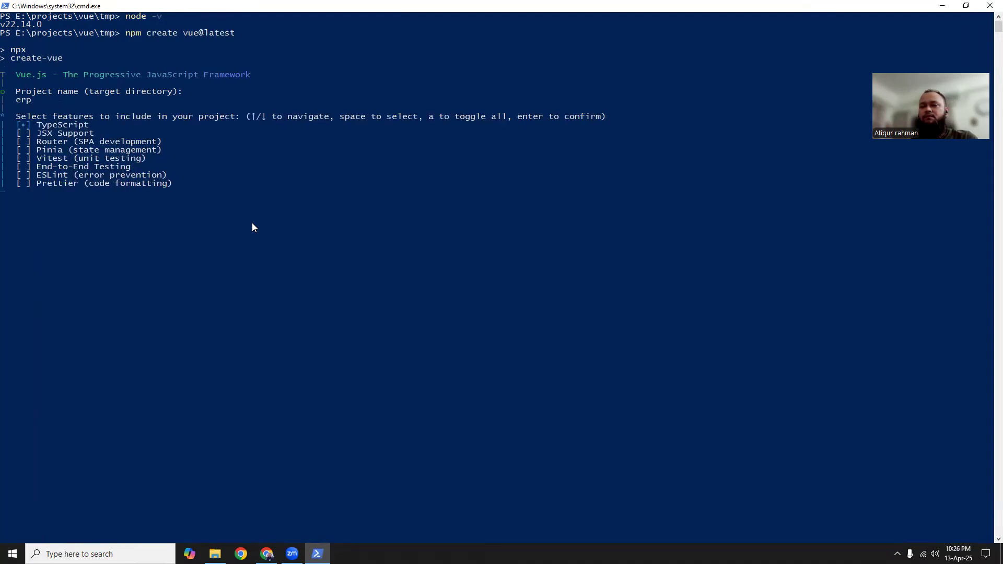
key("Return")
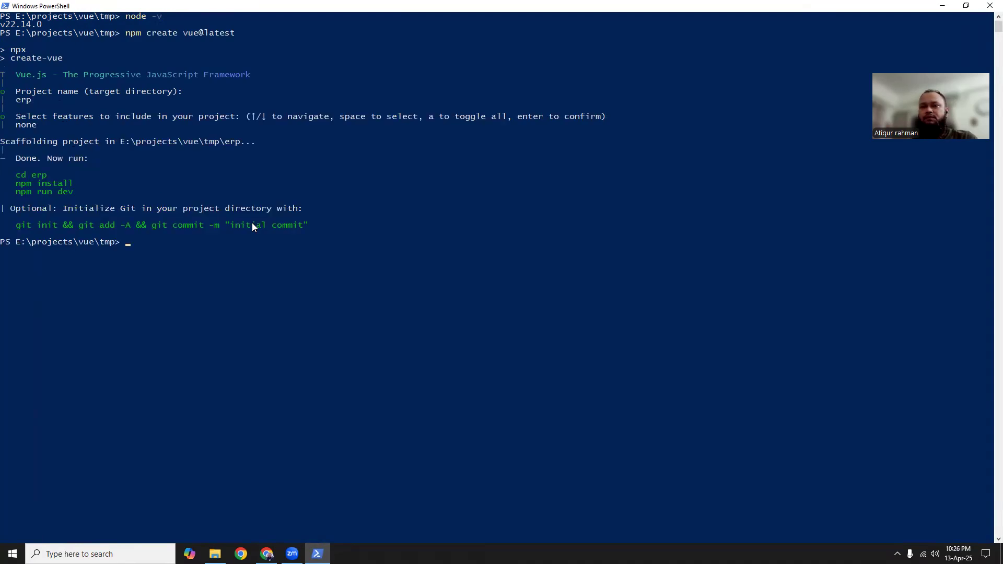
Change the working directory to the new erp project folder with `cd erp`.
type("cd")
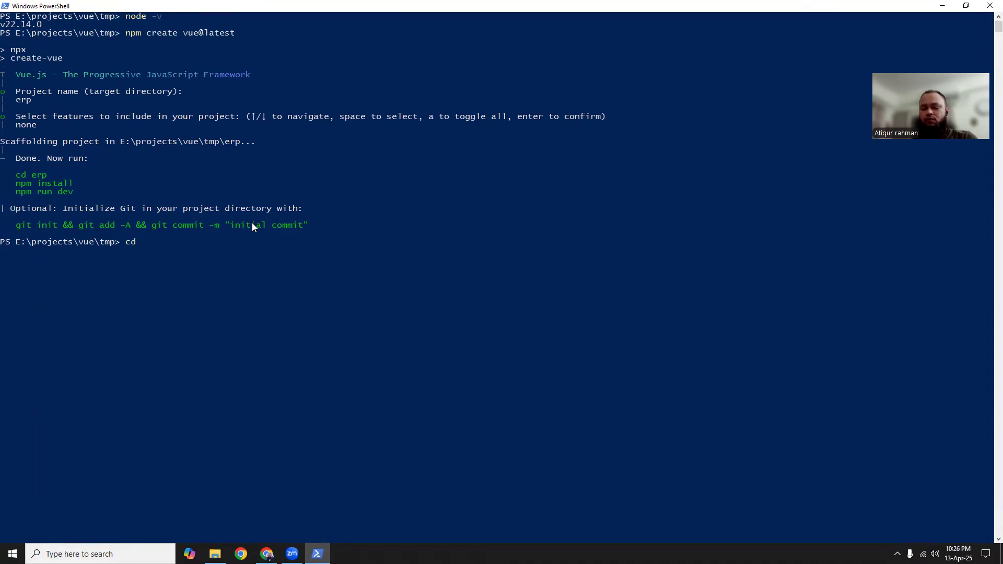
type(" erp")
key("Return")
Try to install the dependencies and start the dev server in one line with `npm install && npm run dev`.
type("npm install ")
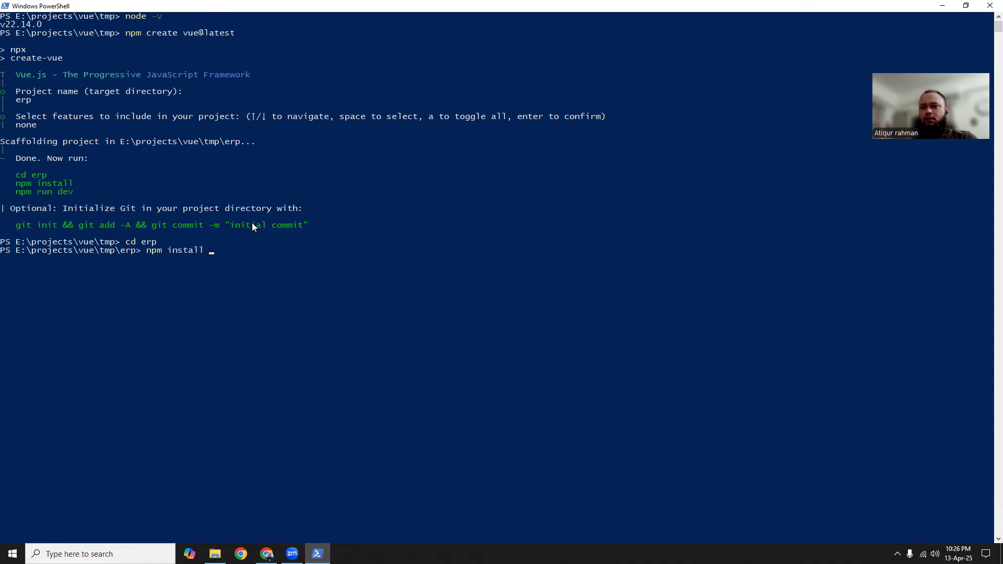
type("&& npm run dev")
key("Return")
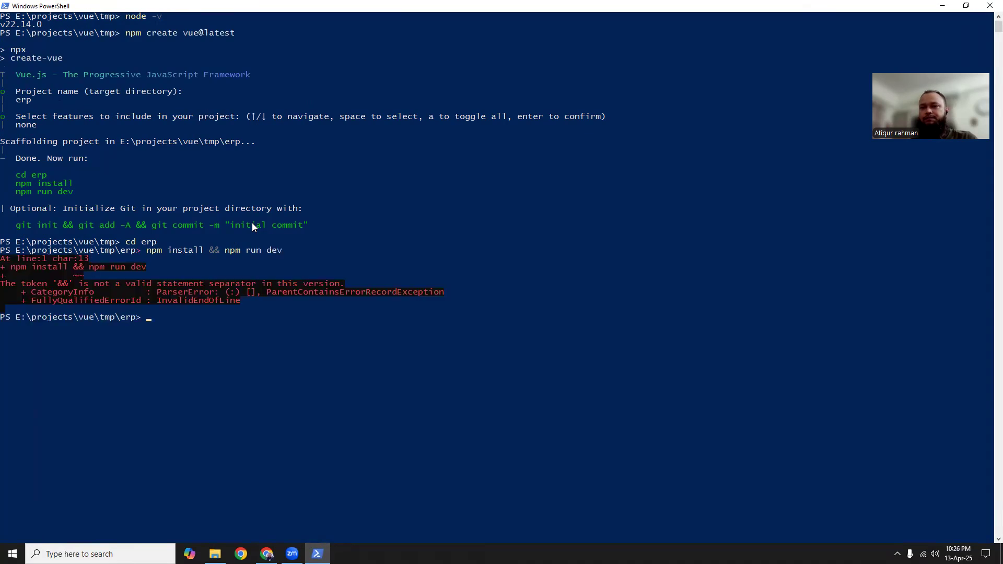
Run `npm install` on its own in the erp folder to install the project dependencies.
type("npm install")
key("Return")
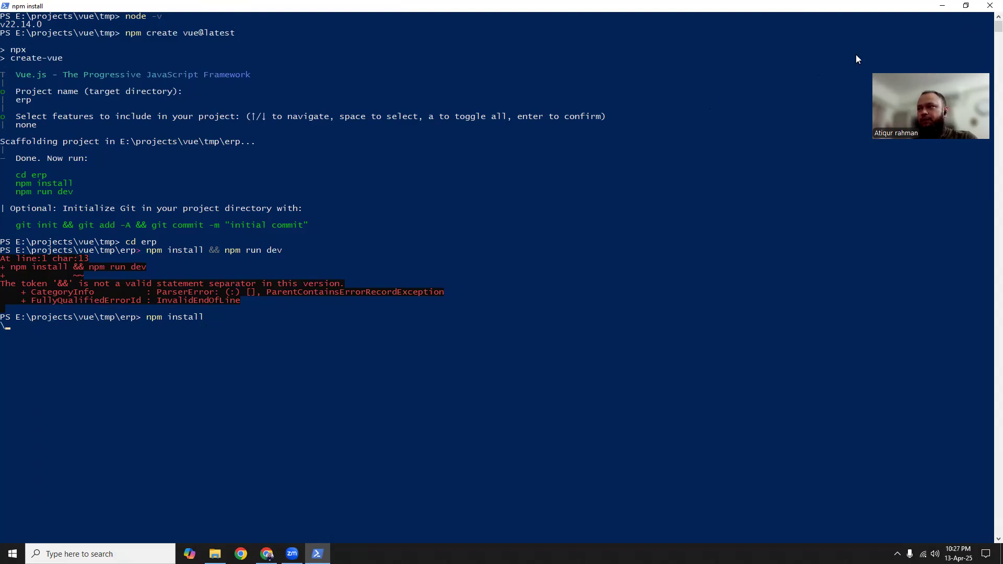
left_click(966, 7)
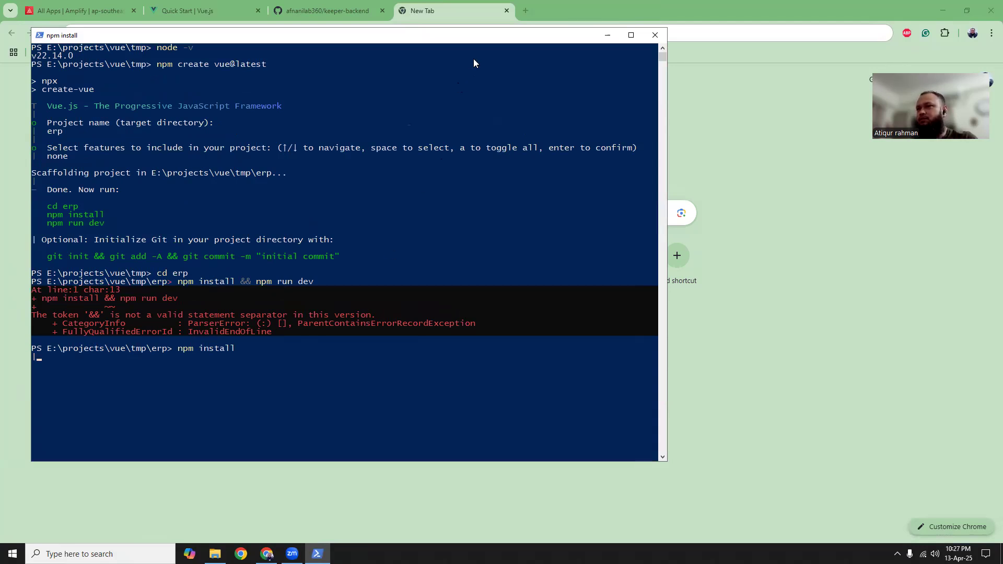
left_click_drag(478, 37, 479, 59)
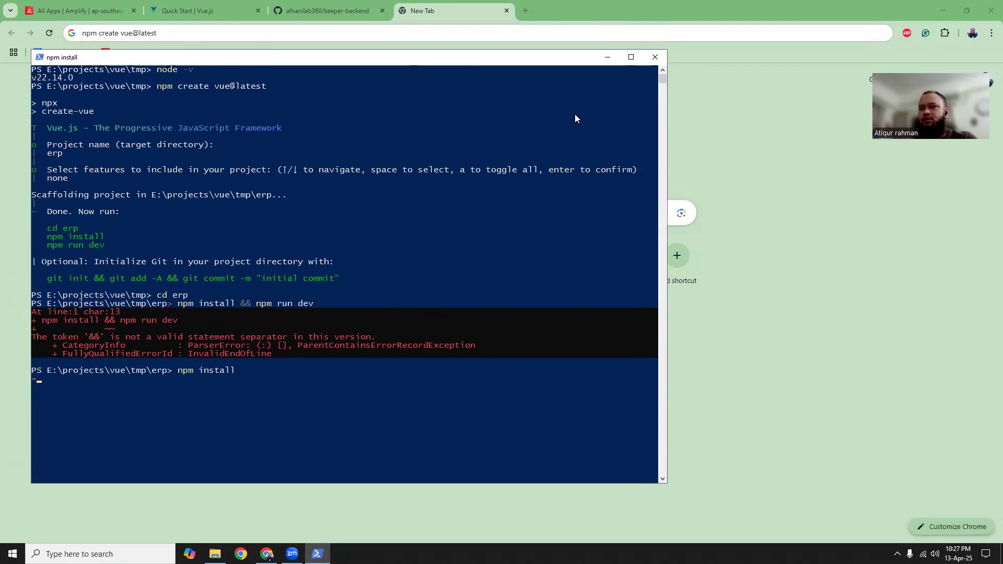
left_click(631, 56)
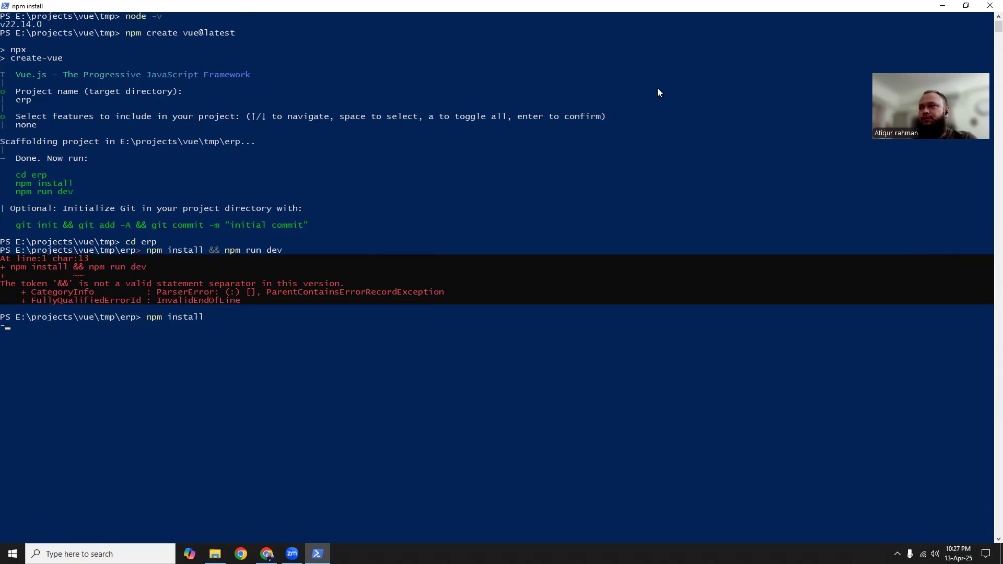
key("super+Down")
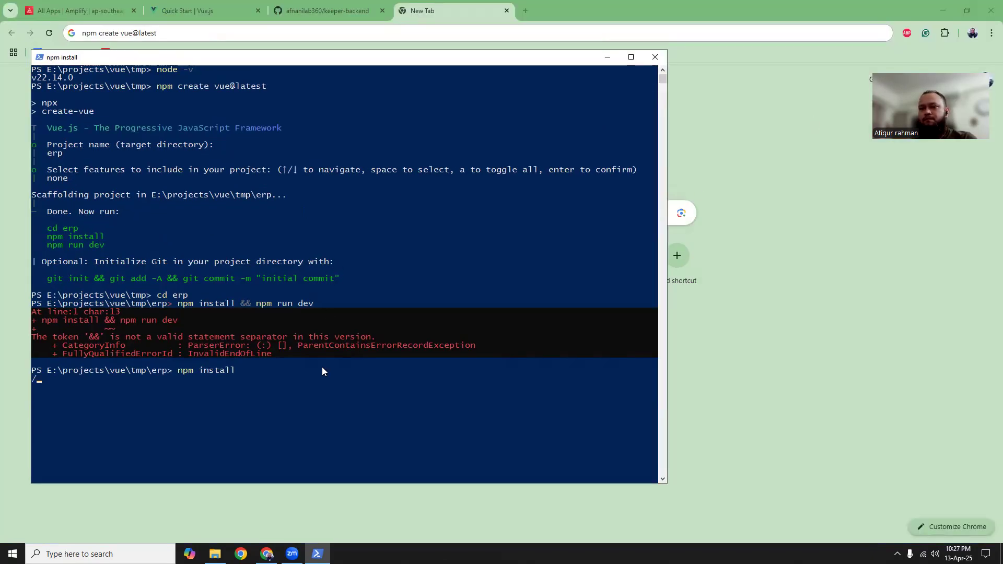
left_click(317, 377)
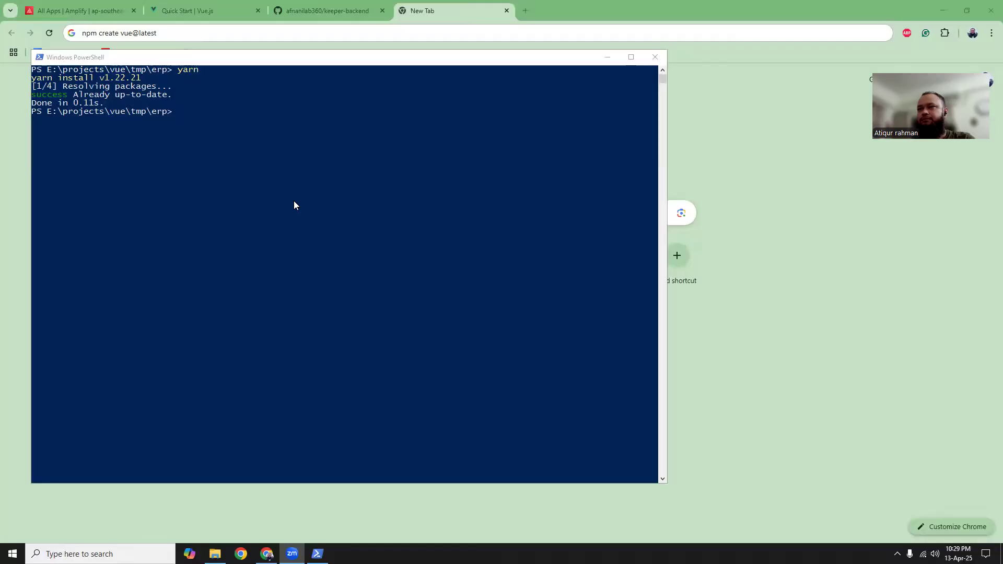
Open the erp folder in VS Code from PowerShell with `code .` and trust the authors of its files.
left_click(292, 205)
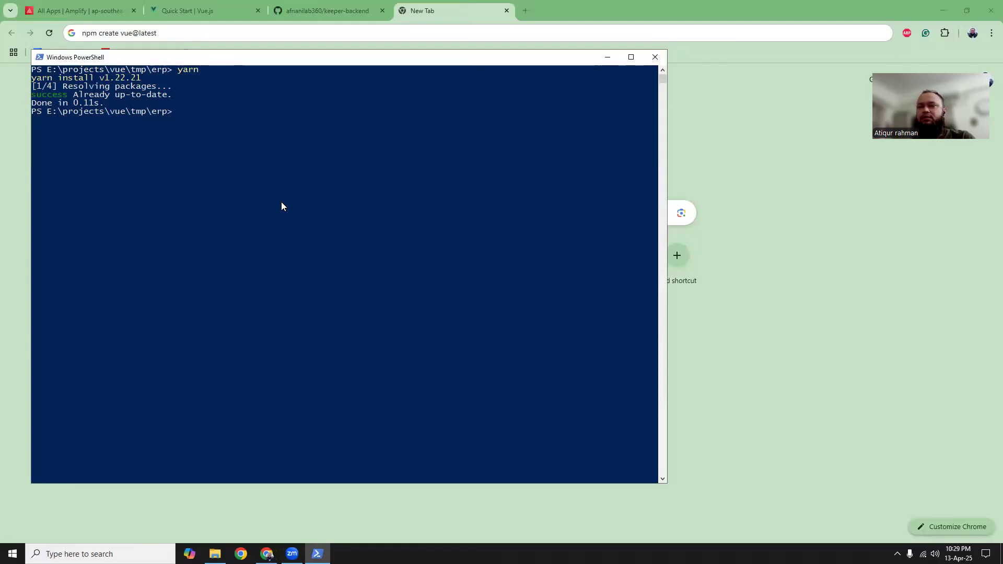
left_click_drag(48, 78, 96, 102)
left_click(140, 112)
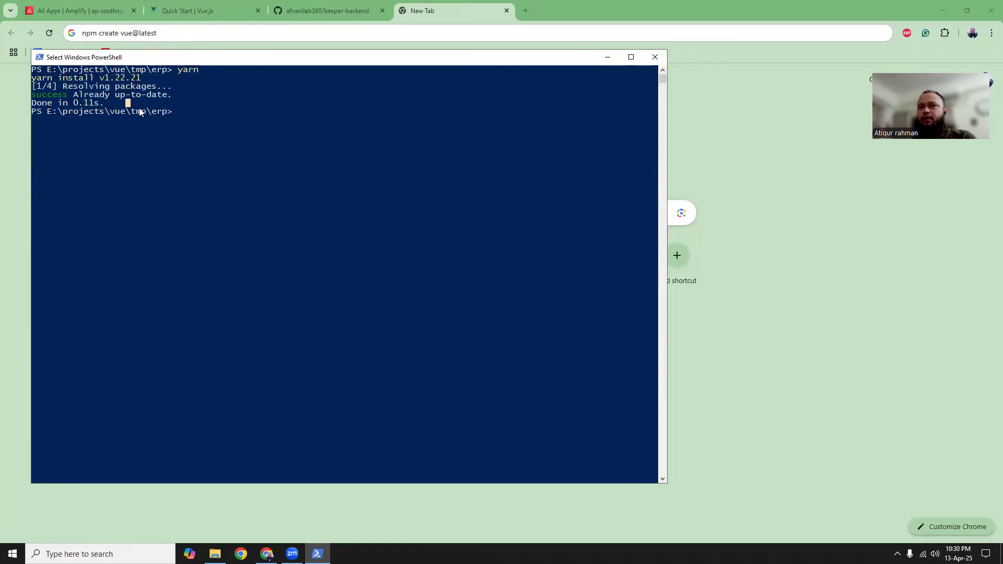
type("code .")
key("Return")
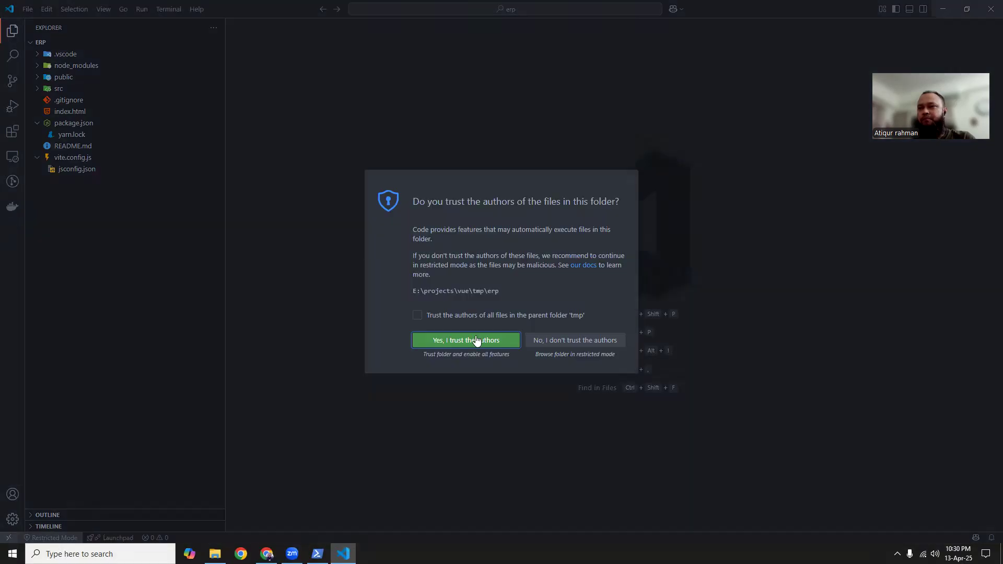
left_click(477, 341)
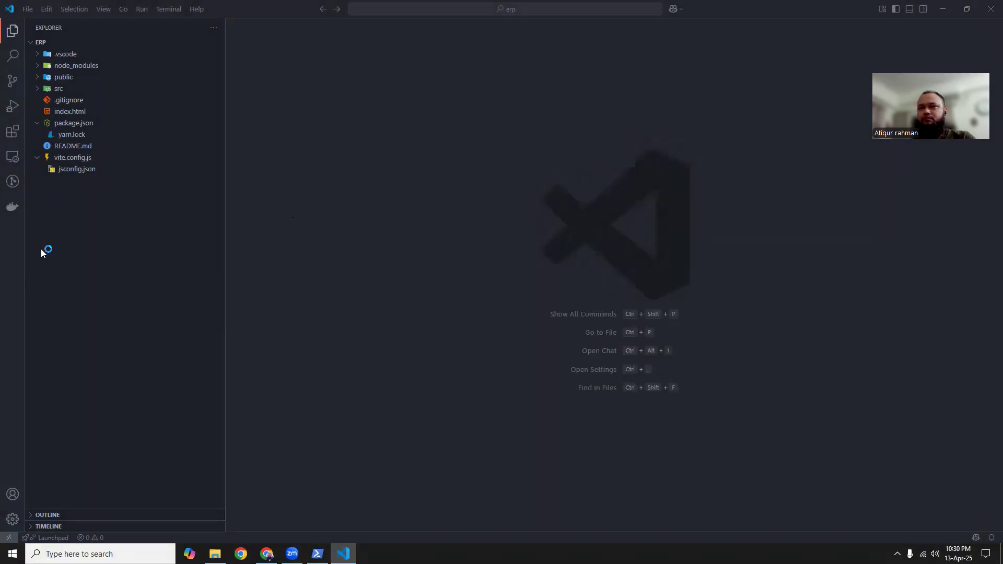
Create a new file named amplify.yml in the root of the erp project.
left_click(36, 121)
left_click(36, 145)
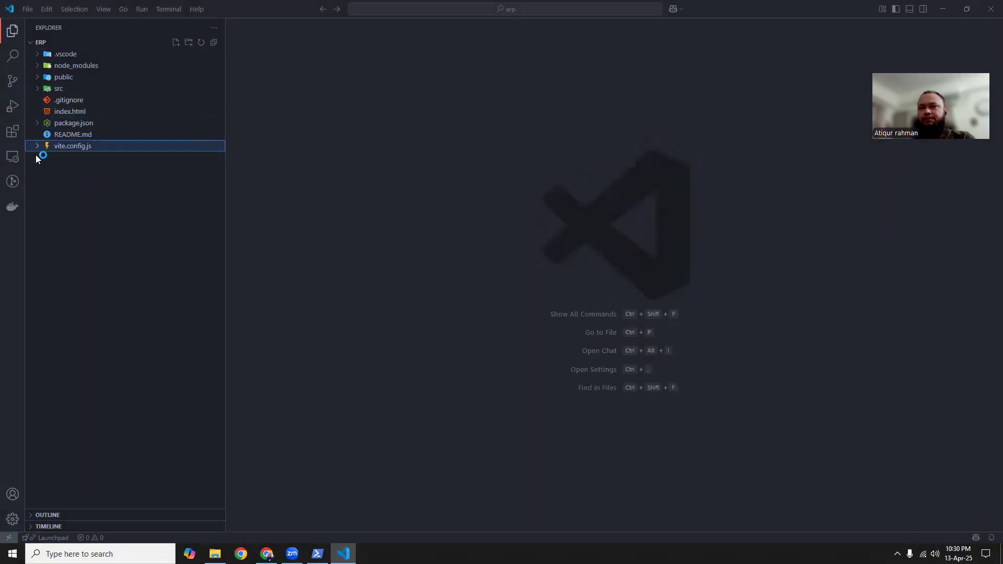
left_click(176, 43)
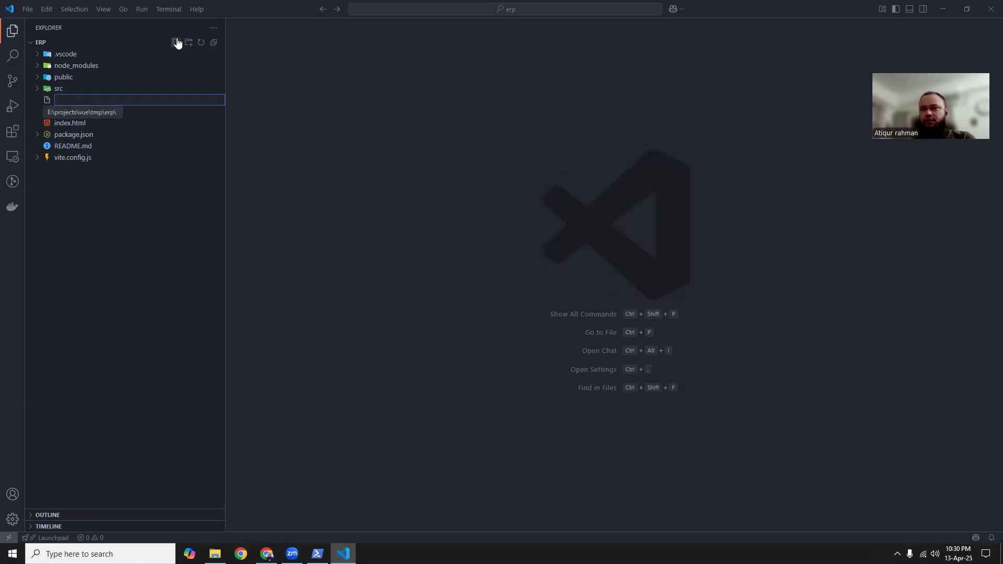
type("amplify.y")
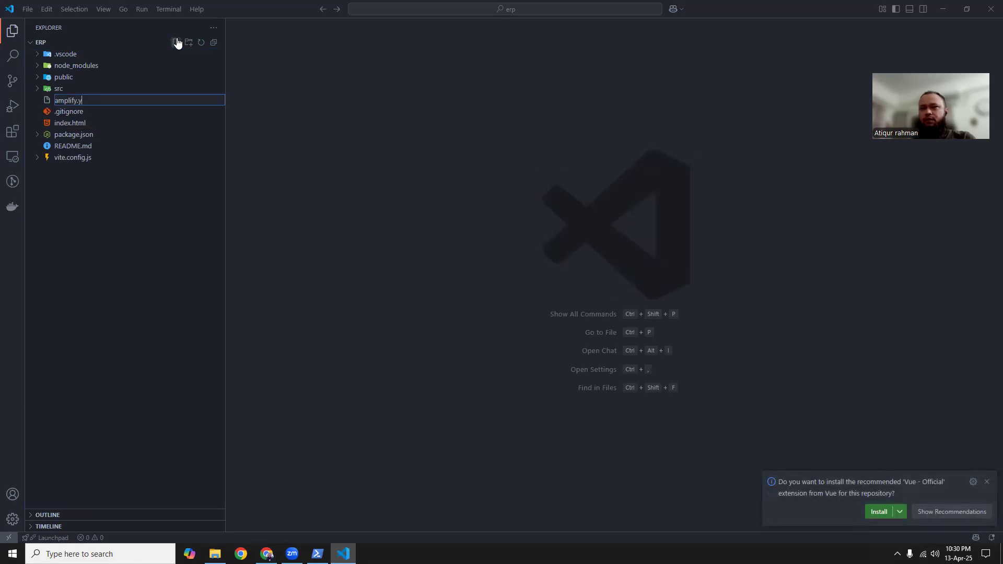
type("ml")
key("Return")
Fill amplify.yml with a version 1 frontend spec using `yarn install`, `yarn build`, baseDirectory build, files '**/*' and cache path node_modules/**/*, and save it.
type("version: 1")
key("Return")
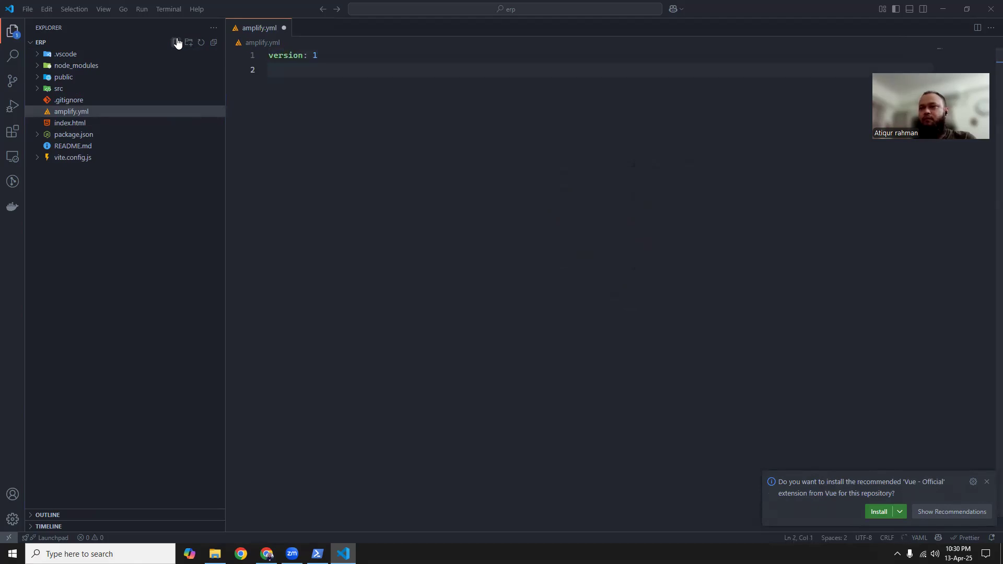
type("frontend:   phases:     preBuild:       commands:         - yarn install     build:       commands:         - yarn build   artifacts:     baseDirectory: build     files:         - '**/*'   cache:     paths:       - node_modules/**/*")
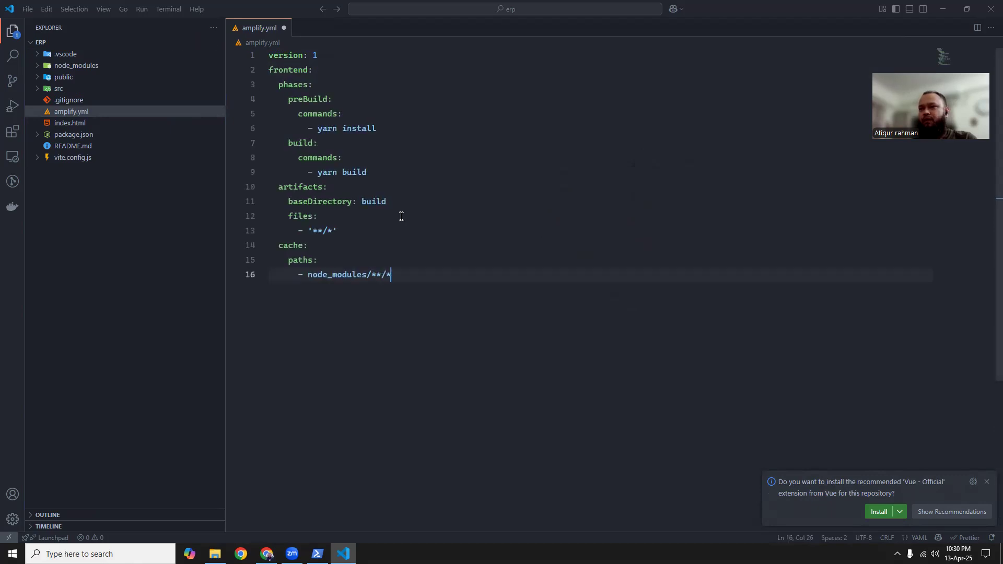
left_click(987, 482)
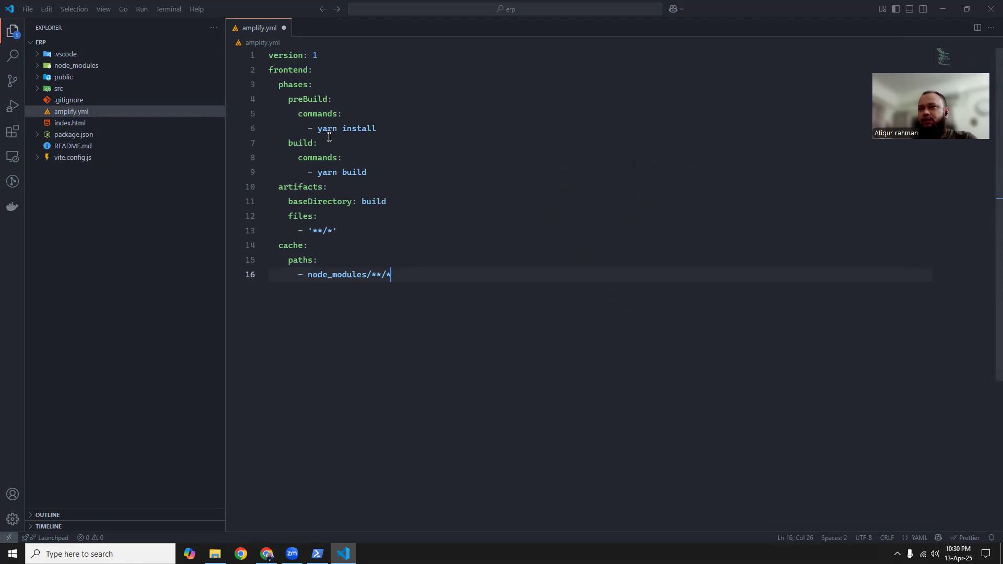
key("ctrl+s")
Run `yarn build` in the integrated terminal to find out which output folder the build uses.
left_click(364, 220)
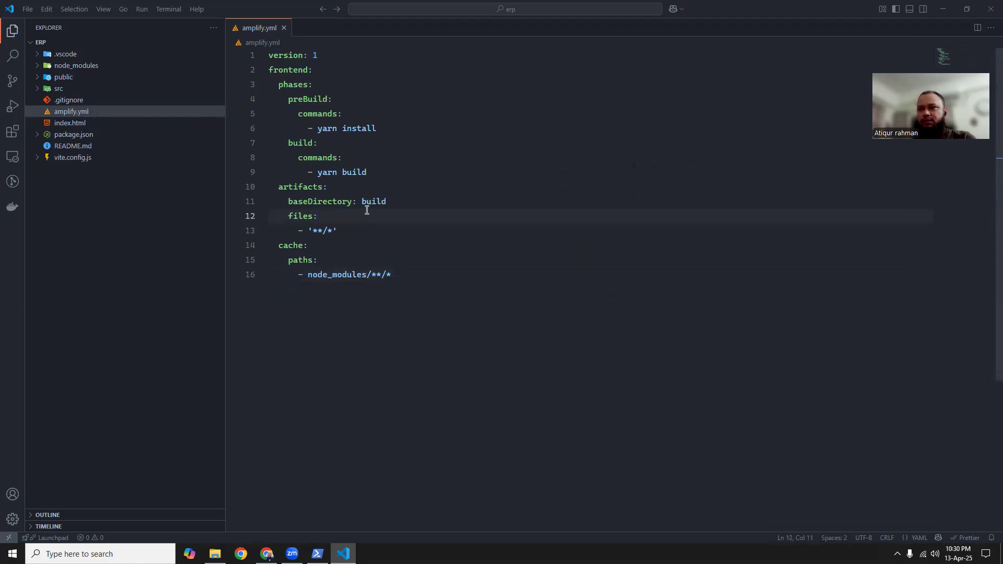
double_click(370, 202)
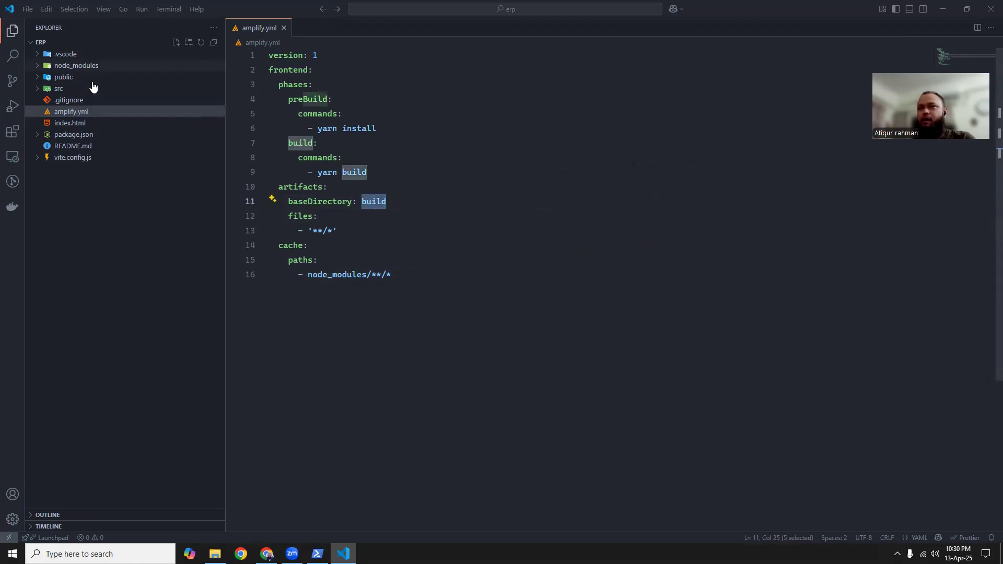
key("ctrl+grave")
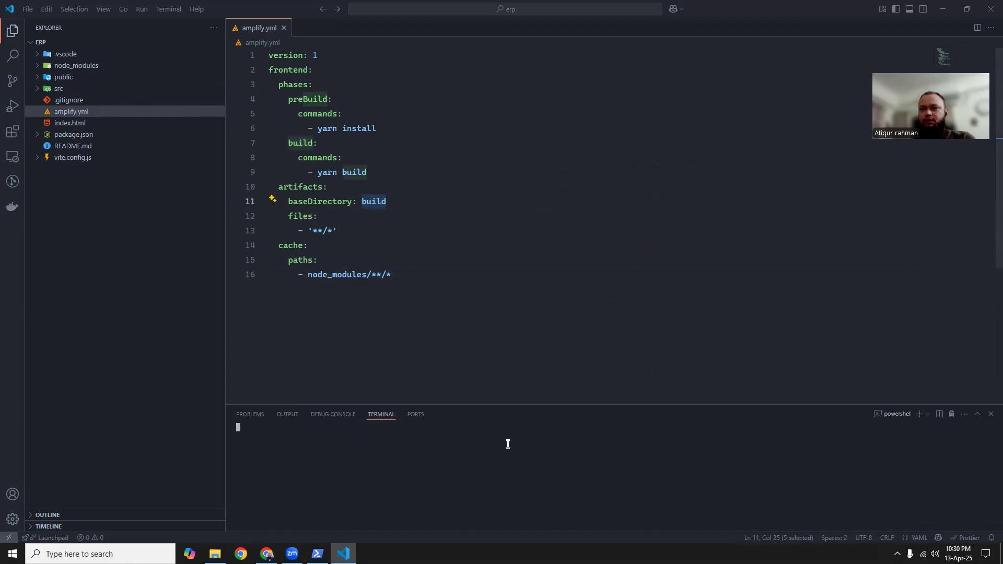
type("yarn build")
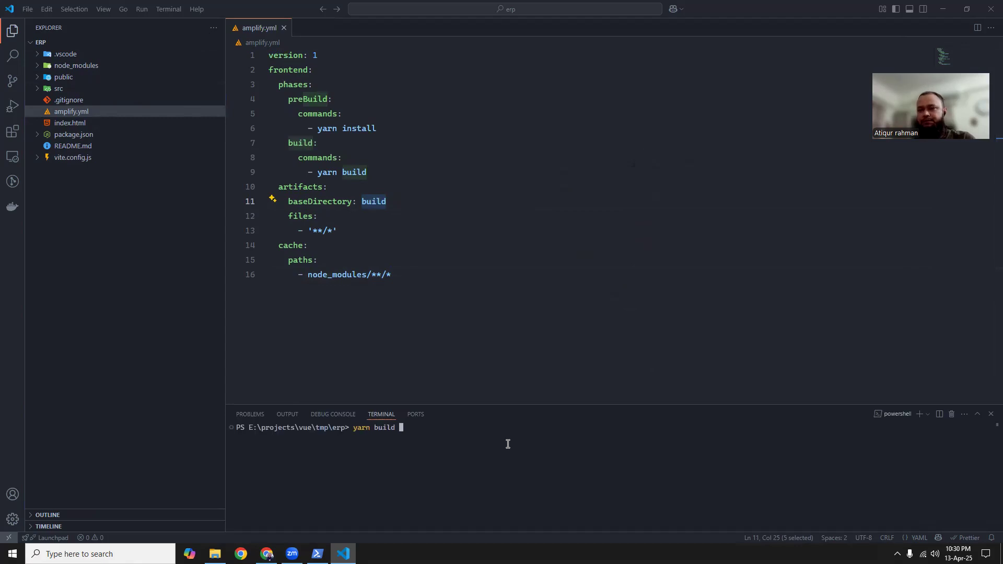
key("Return")
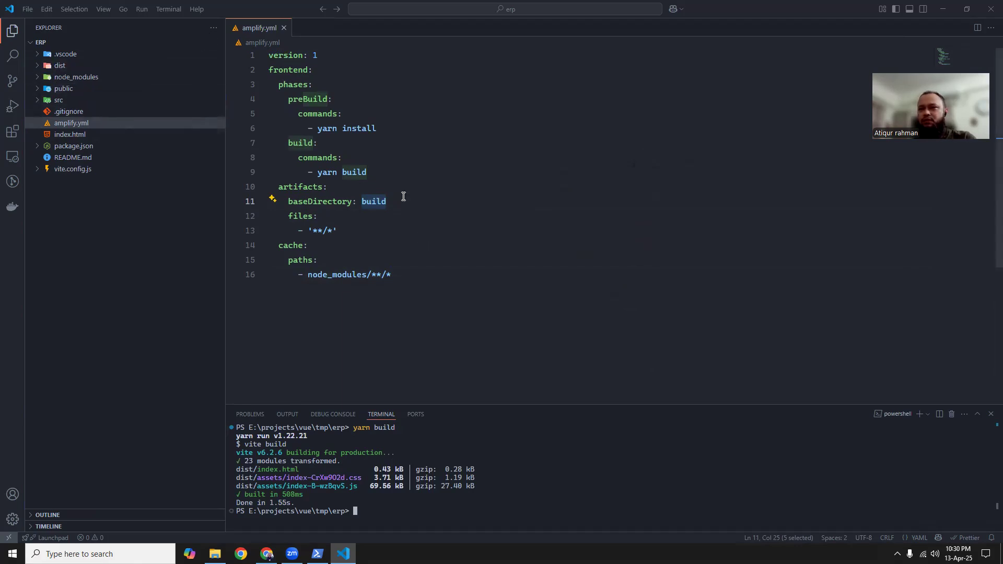
Set the artifacts baseDirectory in amplify.yml to dist, save the file and close the terminal.
double_click(375, 201)
type("di")
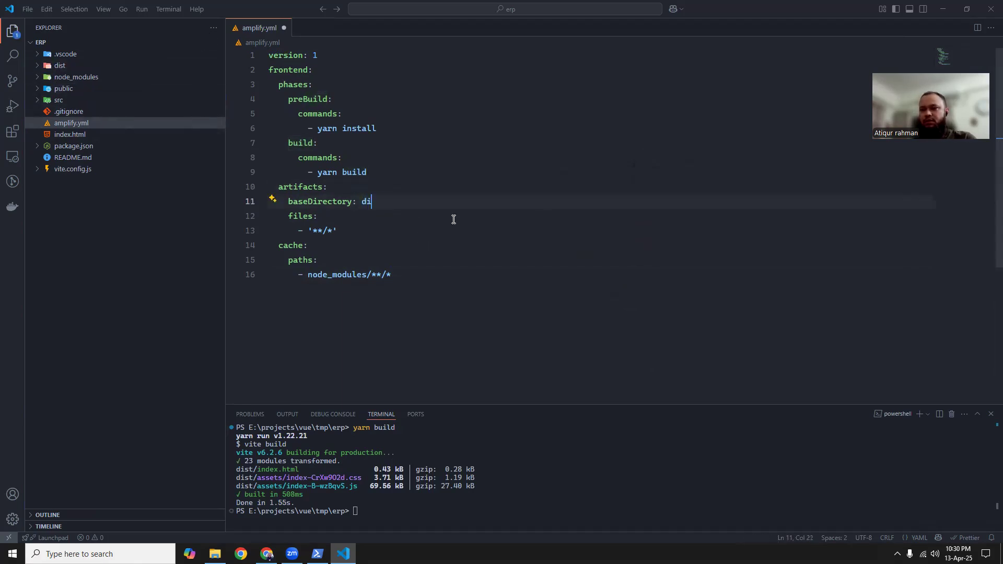
key("Down")
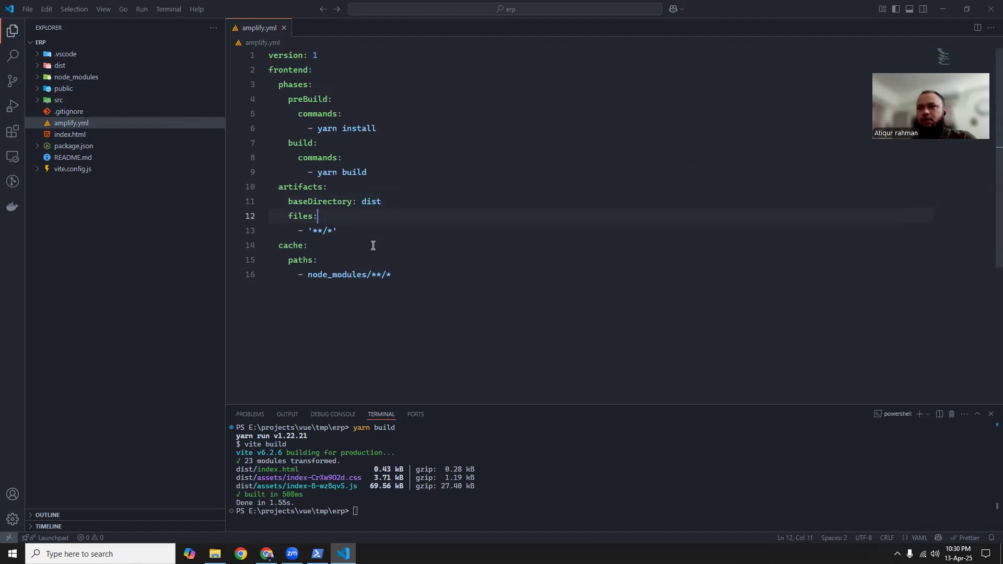
left_click(991, 414)
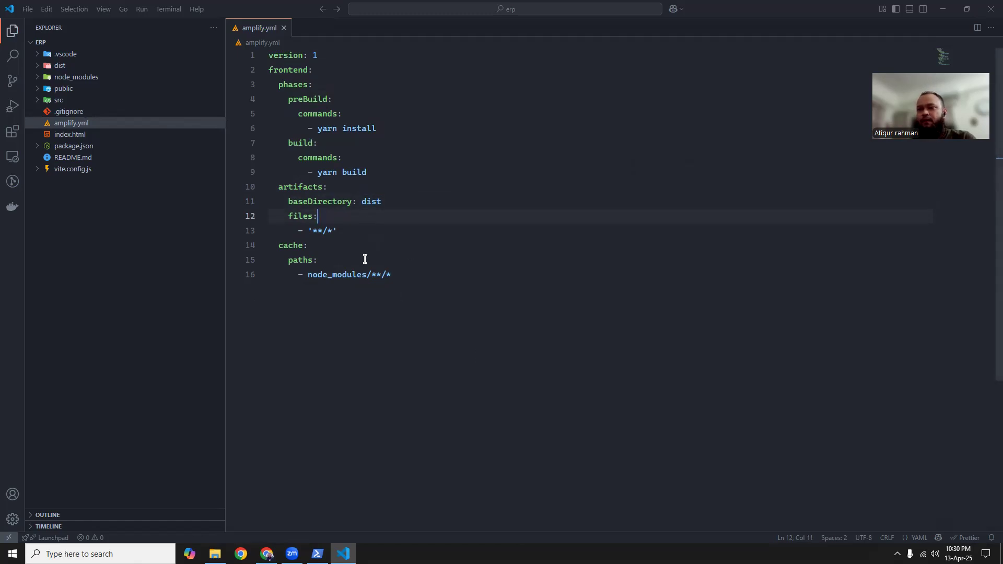
Switch to Chrome and view the repositories of the GitHub account that owns keeper-backend.
left_click(267, 554)
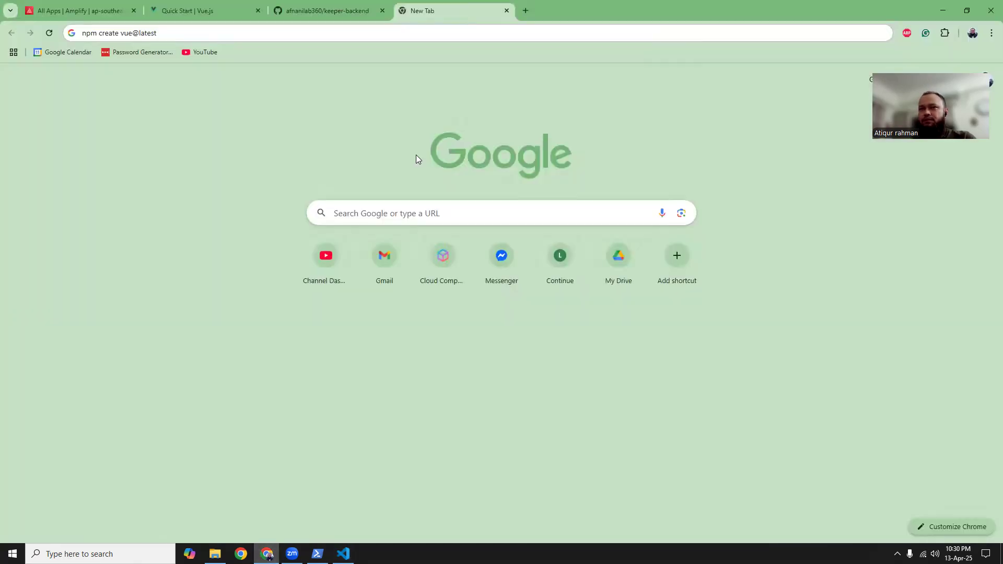
left_click(327, 11)
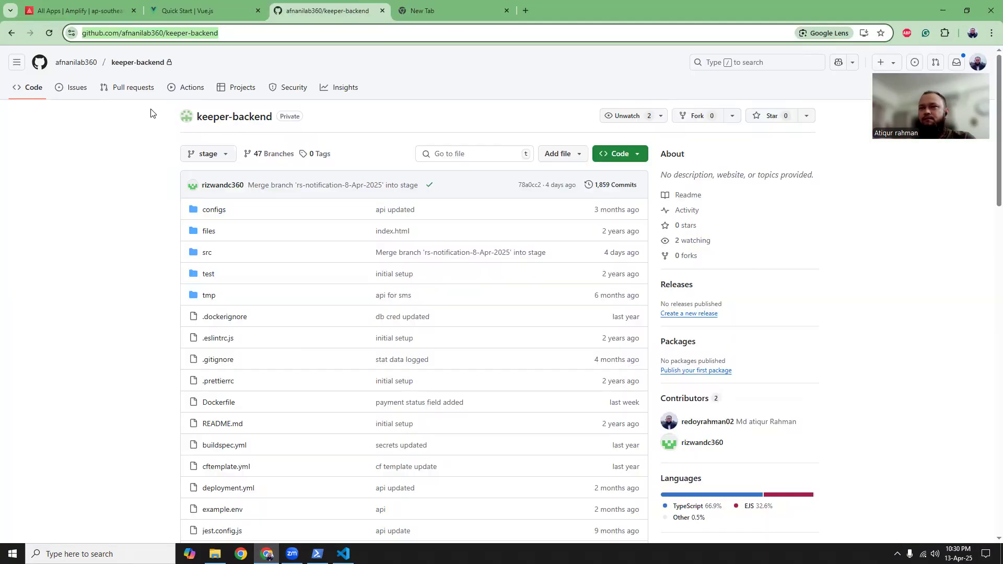
left_click(77, 63)
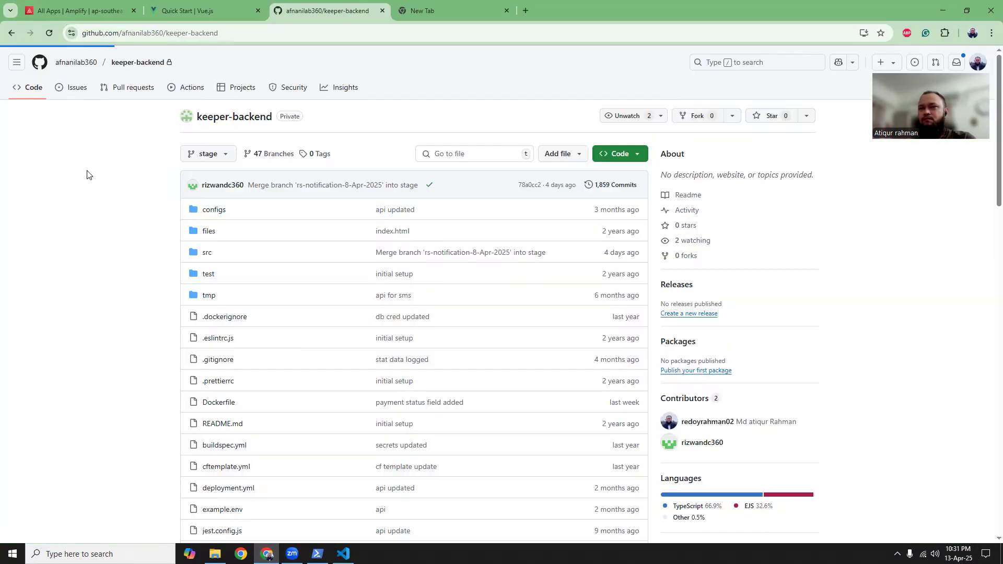
left_click(106, 91)
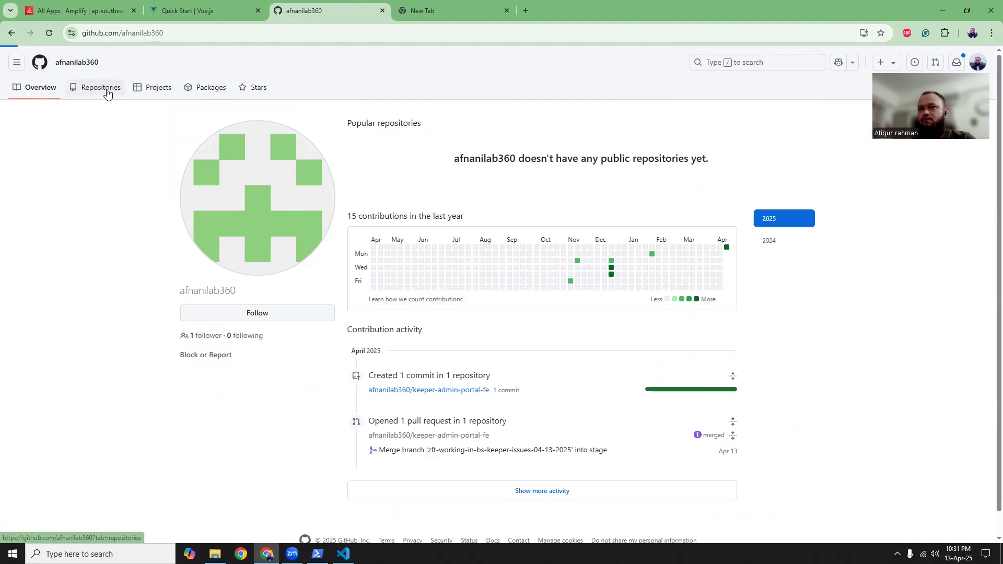
Go to the personal GitHub profile's repositories and start creating a new repository.
left_click(186, 36)
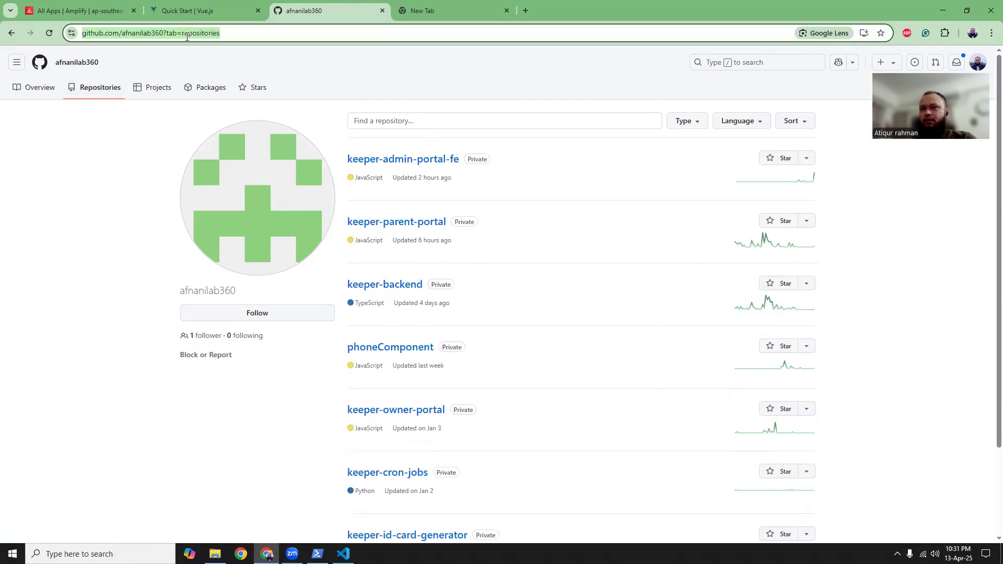
type("git")
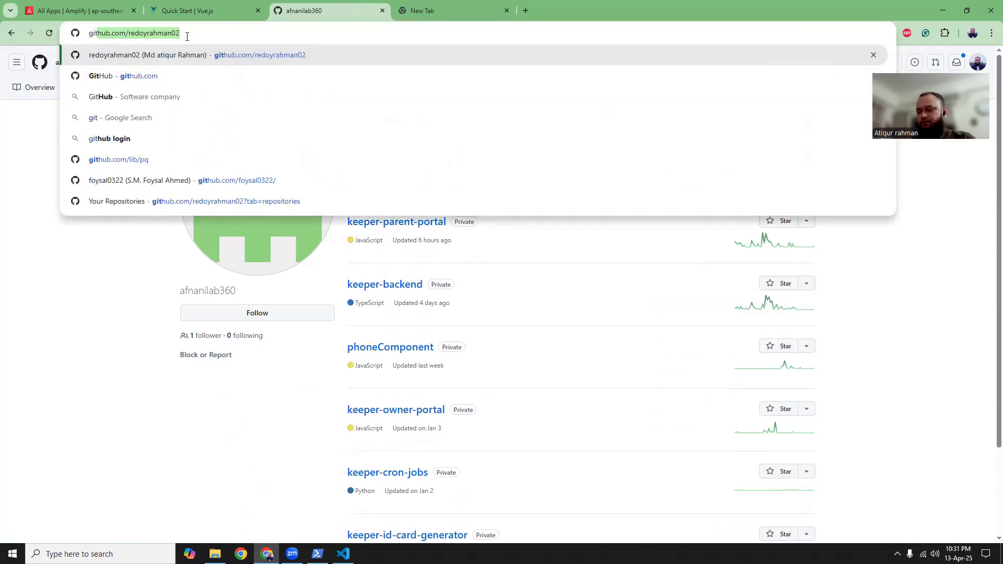
key("Return")
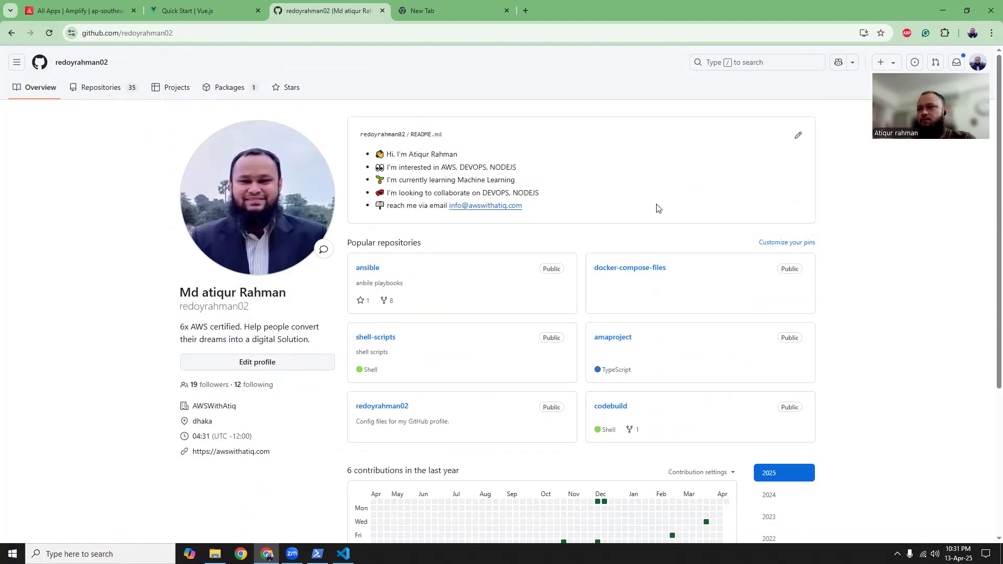
left_click(115, 93)
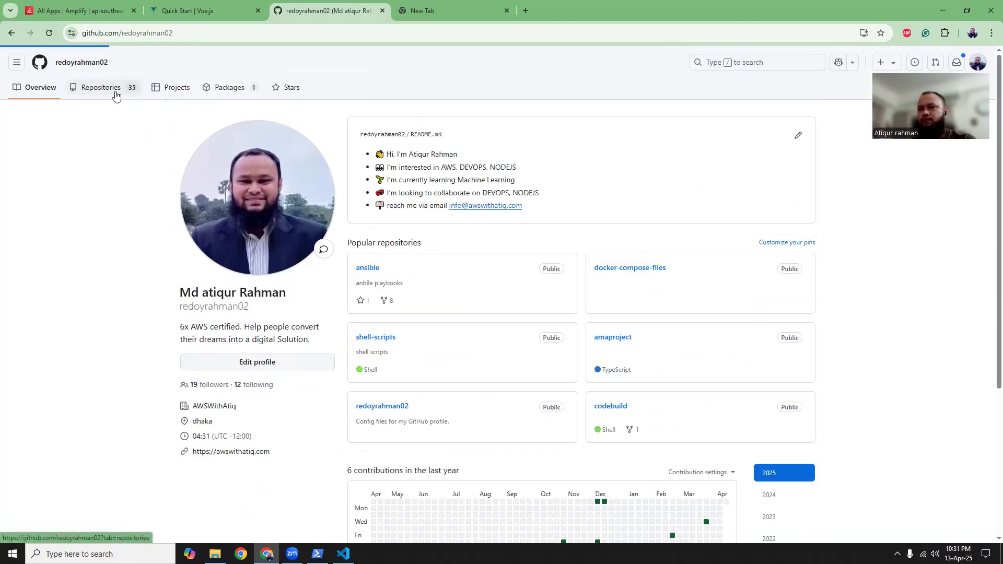
left_click(790, 127)
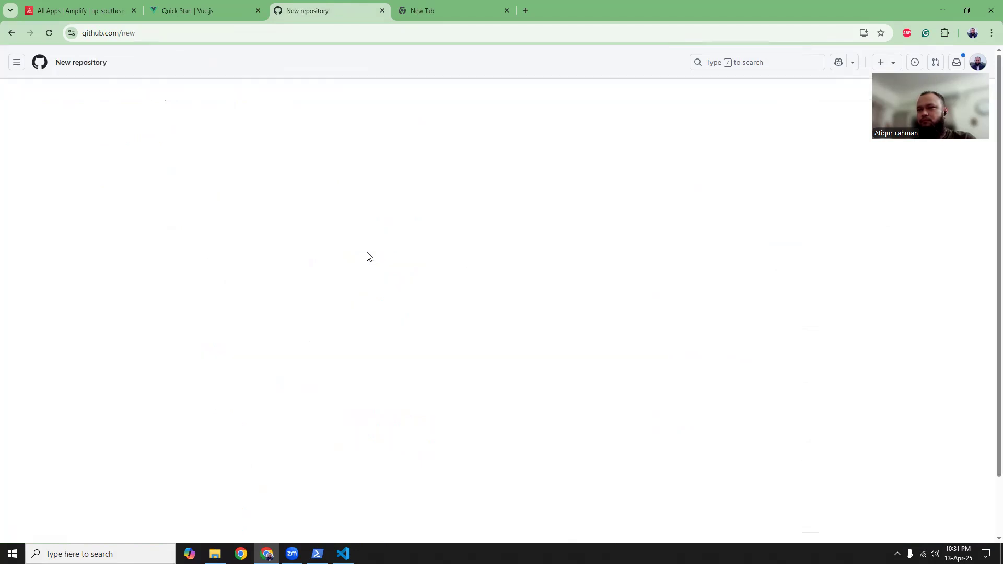
Name the new repository vuejs-erp, keep it public and create it.
left_click(479, 195)
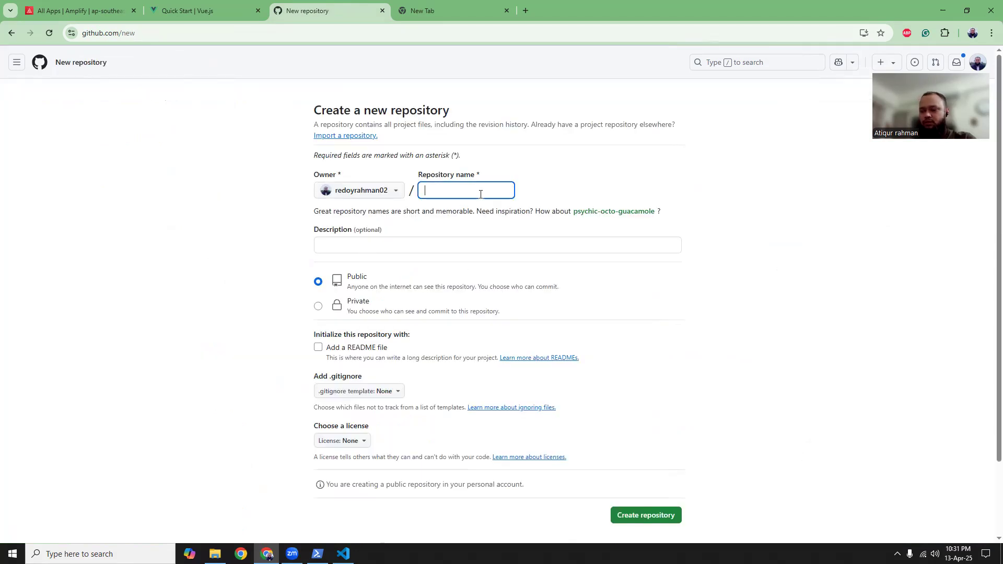
type("vue")
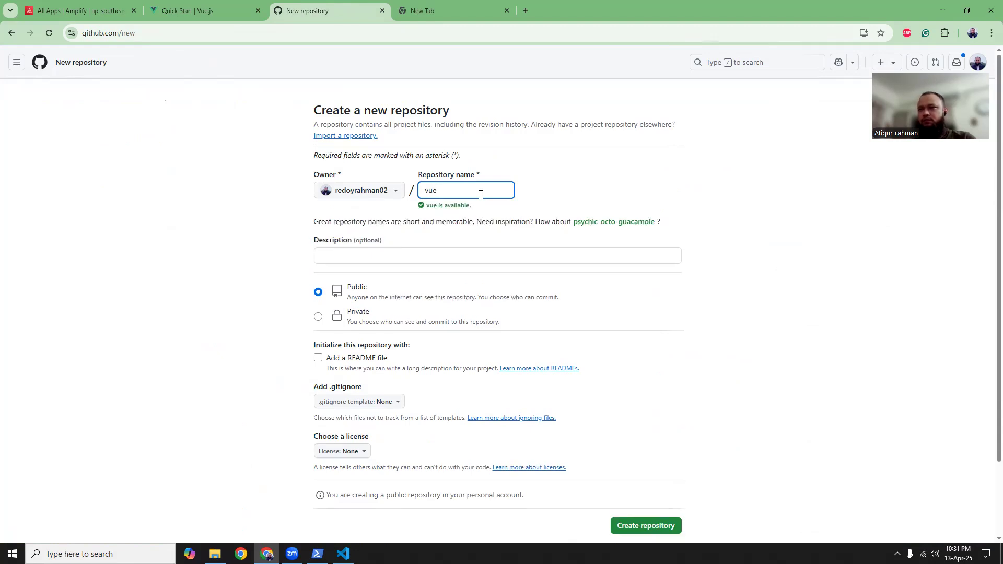
type("js-erp")
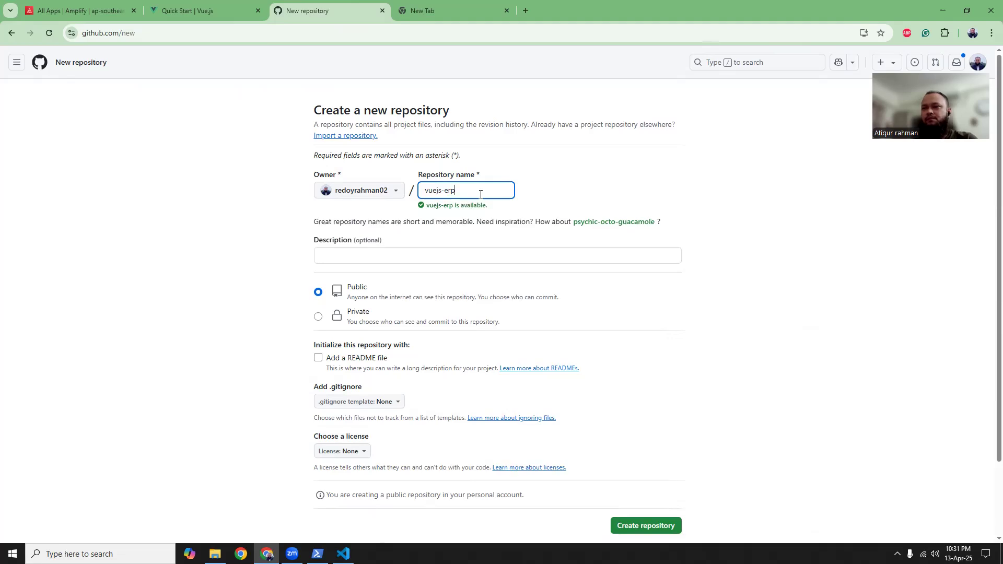
scroll(989, 282, "down", 1)
scroll(989, 291, "down", 2)
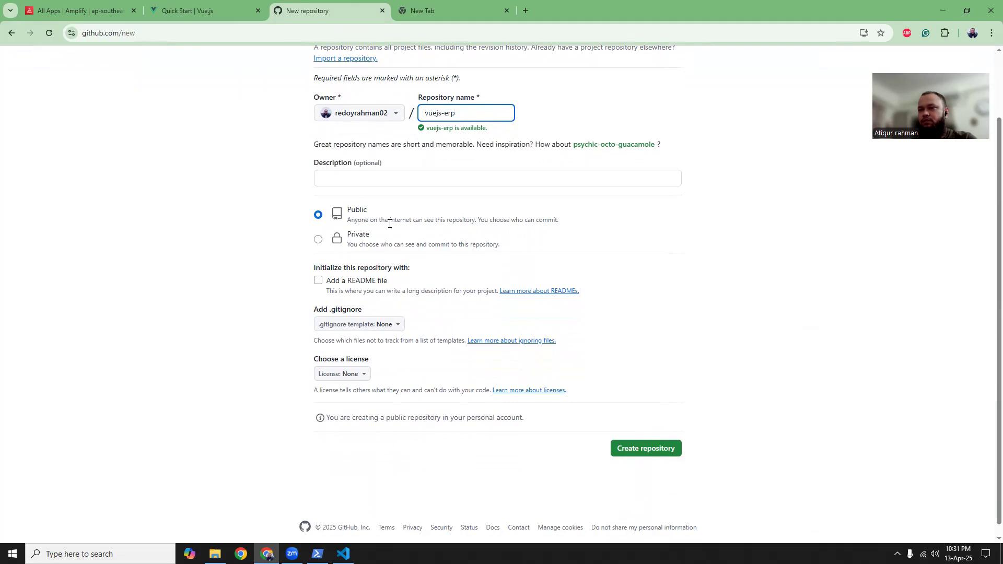
left_click(644, 448)
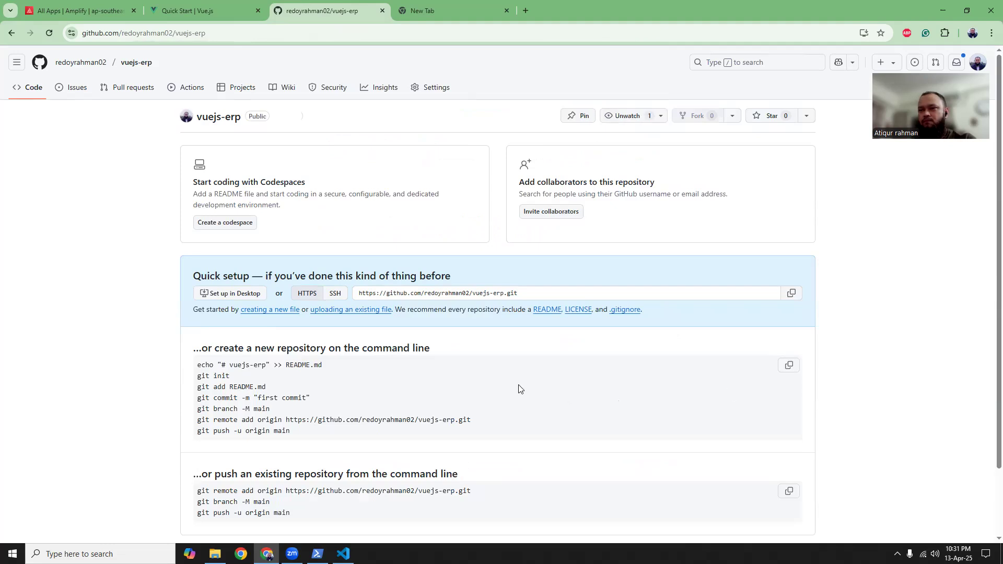
Copy the `git remote add origin` command from the vuejs-erp instructions for pushing an existing repository.
scroll(988, 365, "down", 2)
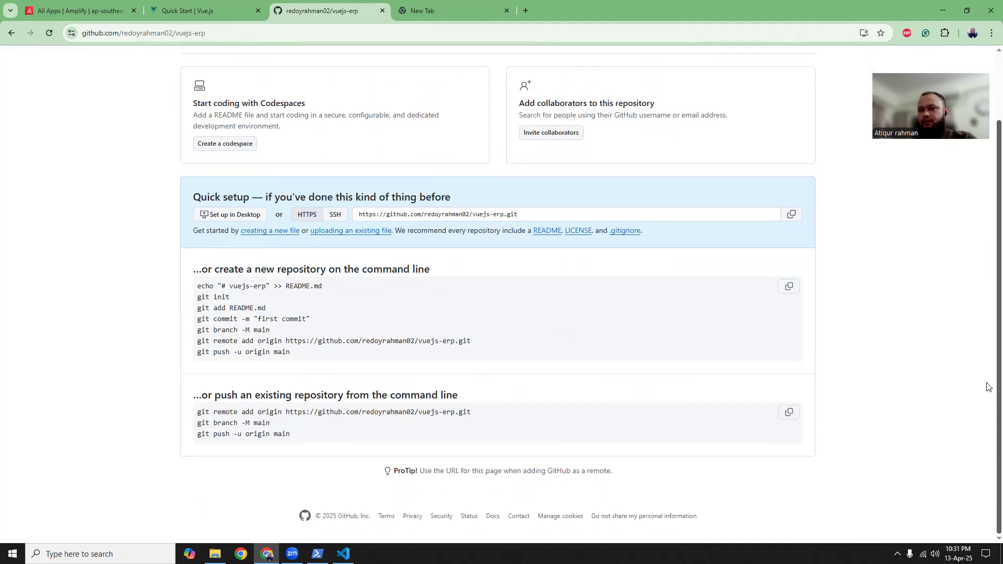
left_click_drag(227, 395, 410, 396)
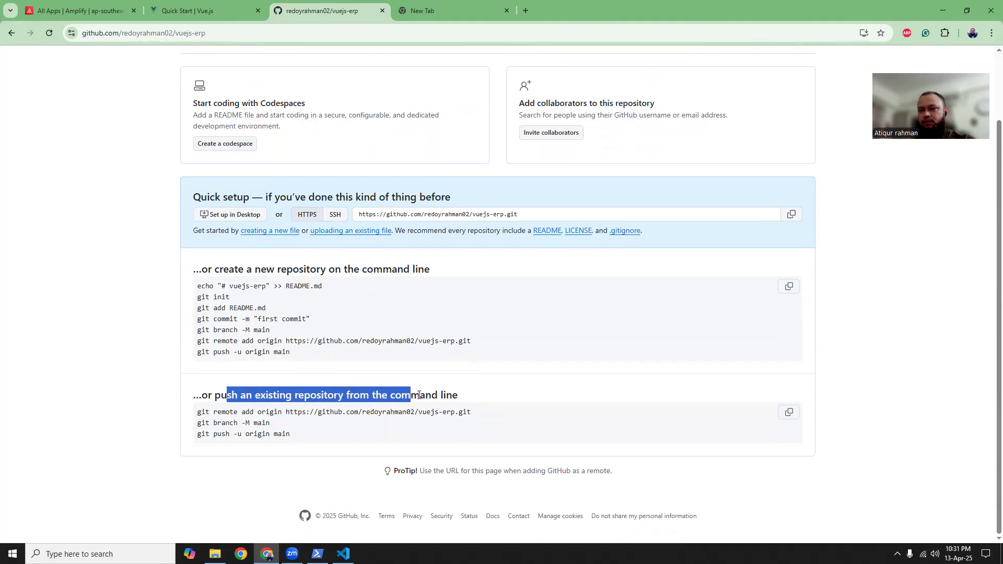
left_click(323, 396)
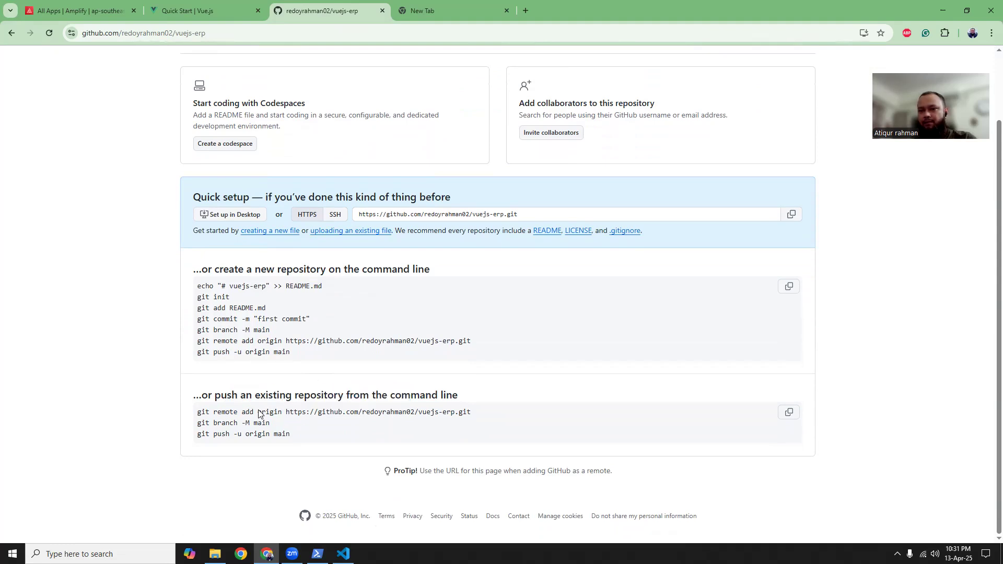
left_click_drag(198, 416, 475, 415)
key("ctrl+c")
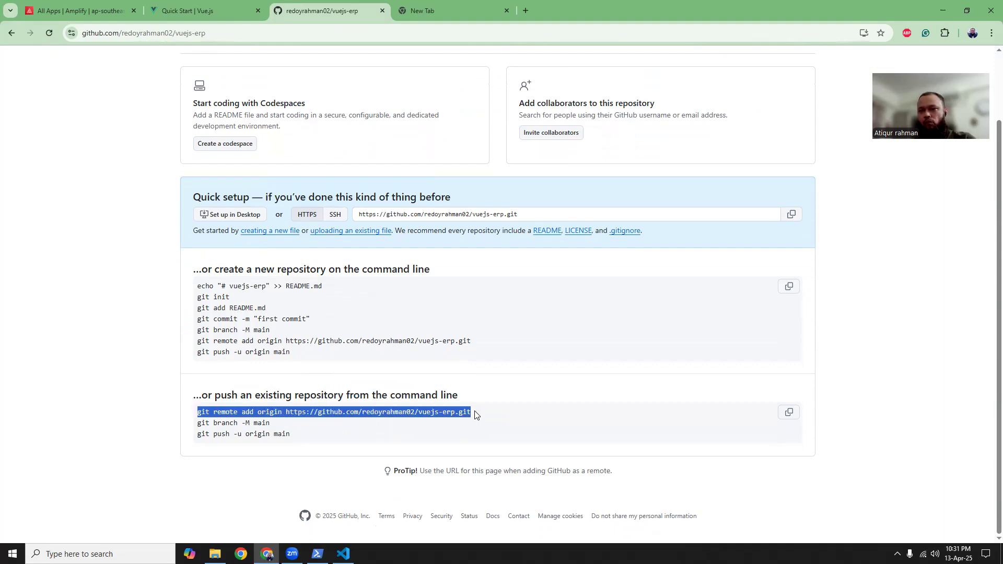
Switch to VS Code and try to run the copied `git remote add origin` command in the integrated terminal.
key("alt+Tab")
key("ctrl+grave")
key("ctrl+v")
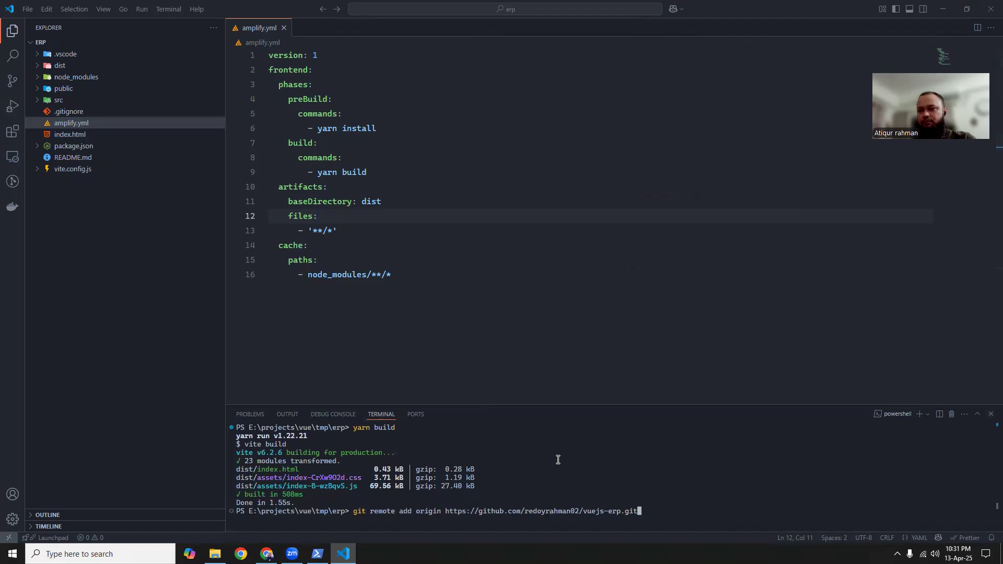
key("Return")
Initialize a Git repository in the erp folder with `git init` and rerun the `git remote add origin` command for vuejs-erp.git.
type("gi")
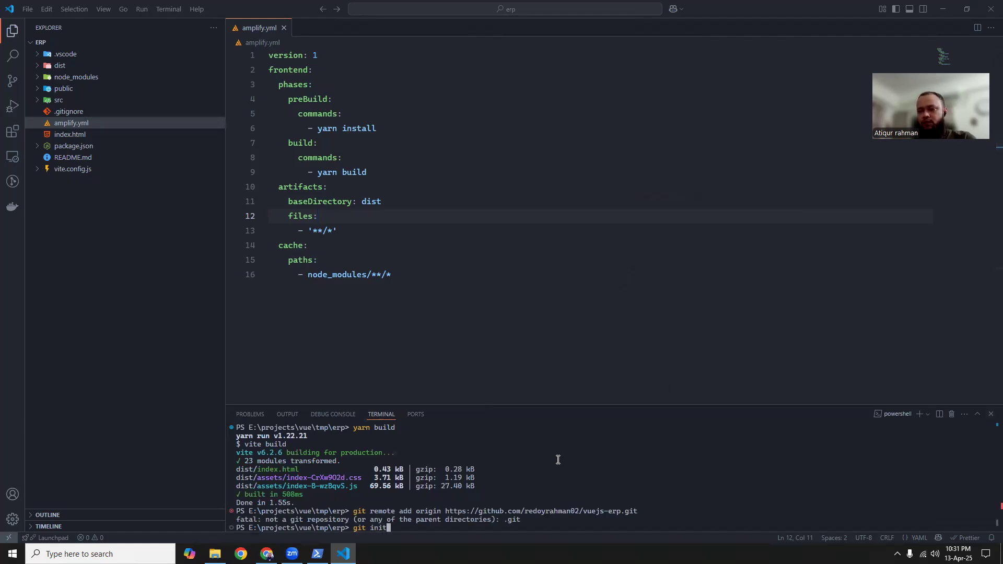
type("t init")
key("Return")
key("Up")
key("Up")
key("Return")
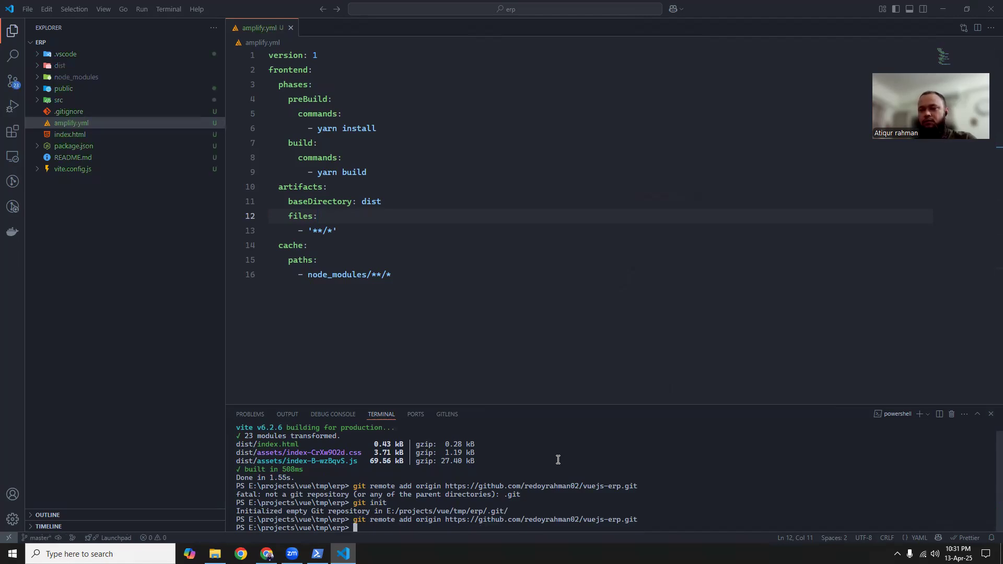
Copy `git branch -M main` from the GitHub push instructions and run it in the VS Code terminal.
key("alt+Tab")
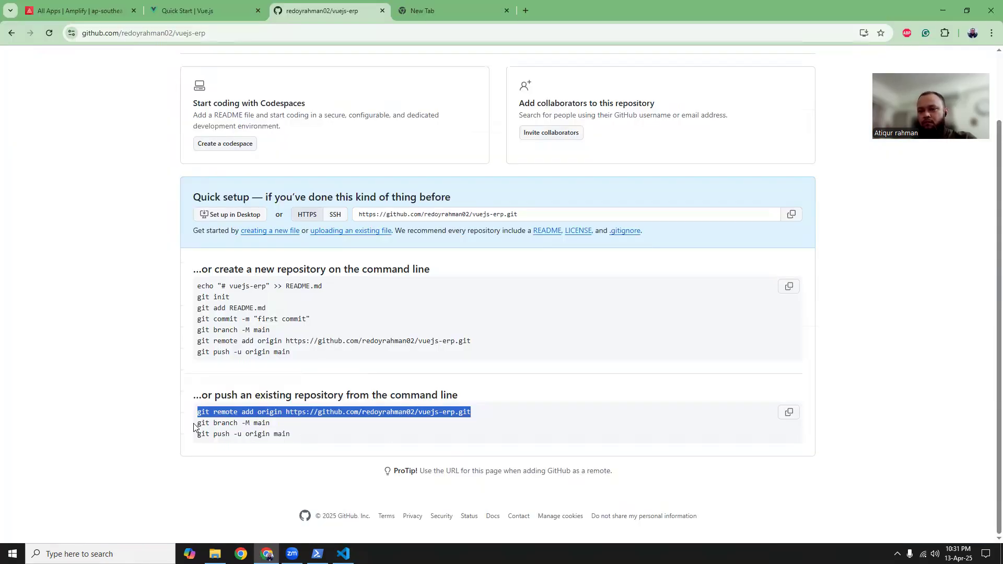
left_click_drag(198, 424, 270, 425)
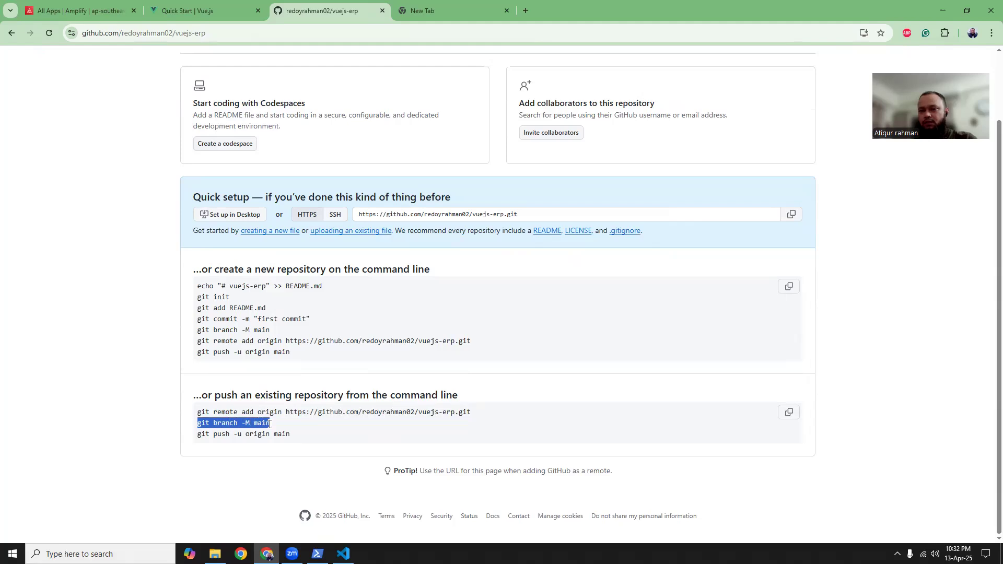
key("ctrl+c")
key("alt+Tab")
key("ctrl+v")
key("Return")
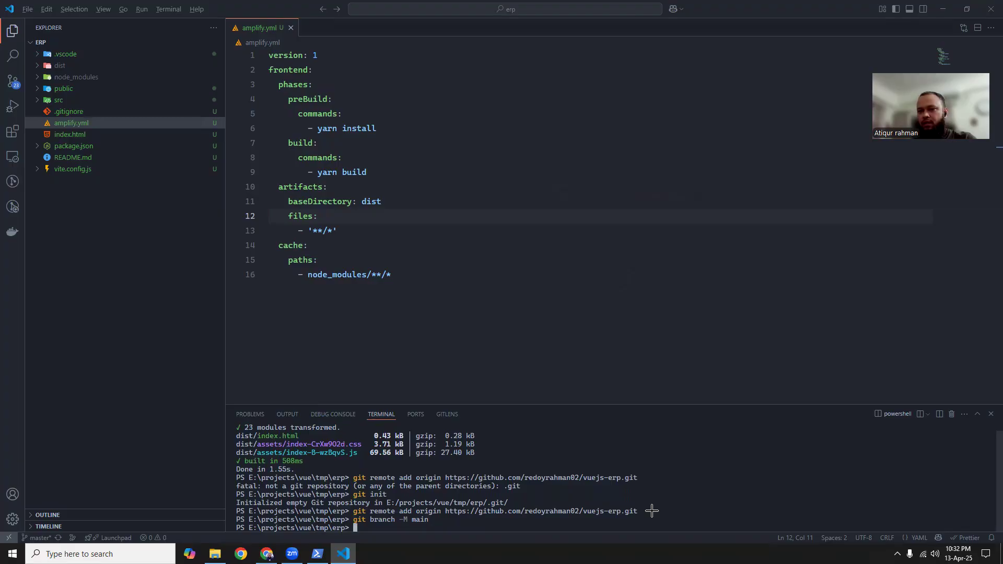
Copy `git push -u origin main` from GitHub and try it in the VS Code terminal, followed by a plain `git push`.
key("alt+Tab")
left_click_drag(198, 436, 302, 440)
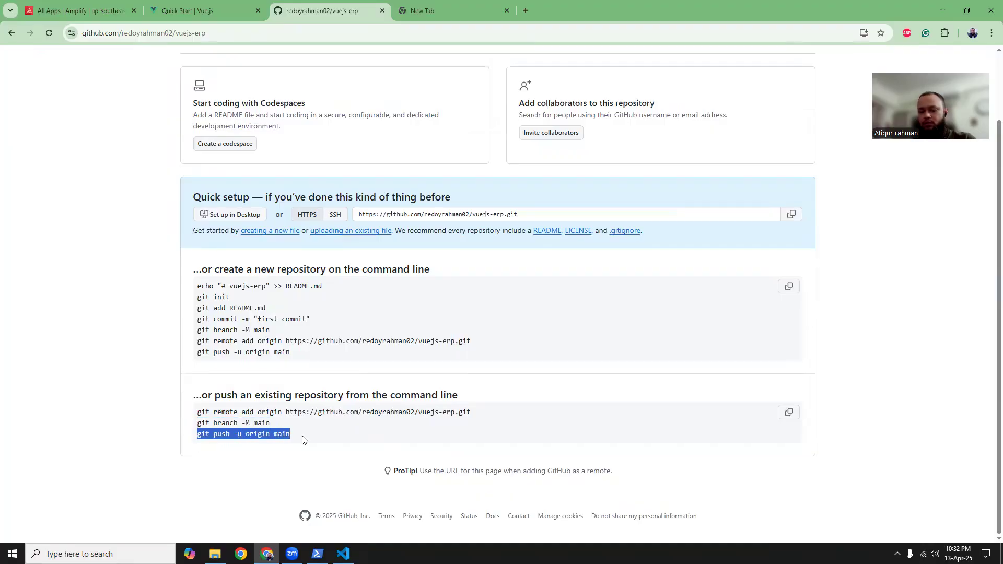
key("ctrl+c")
key("alt+Tab")
key("ctrl+v")
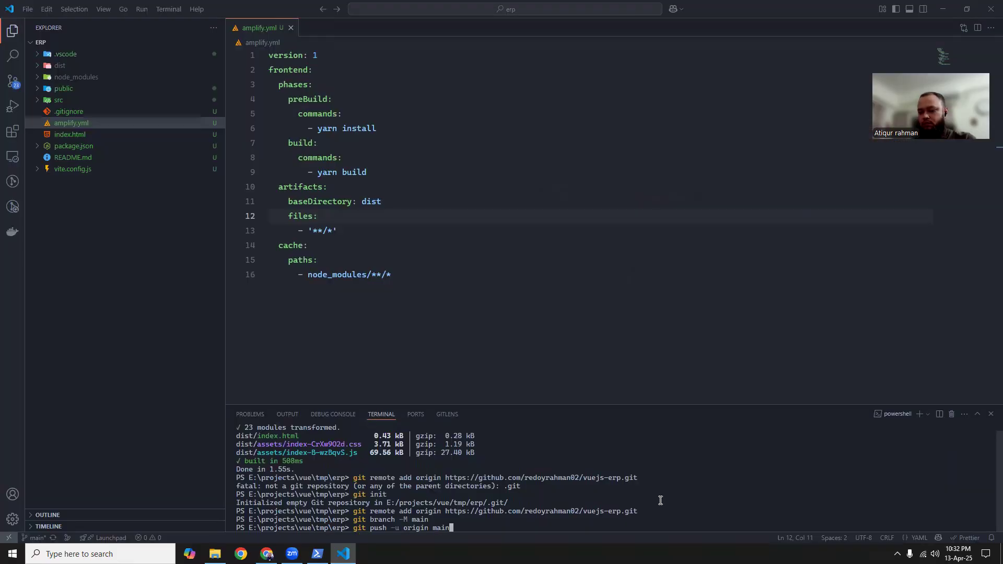
key("Return")
type("git push")
key("Return")
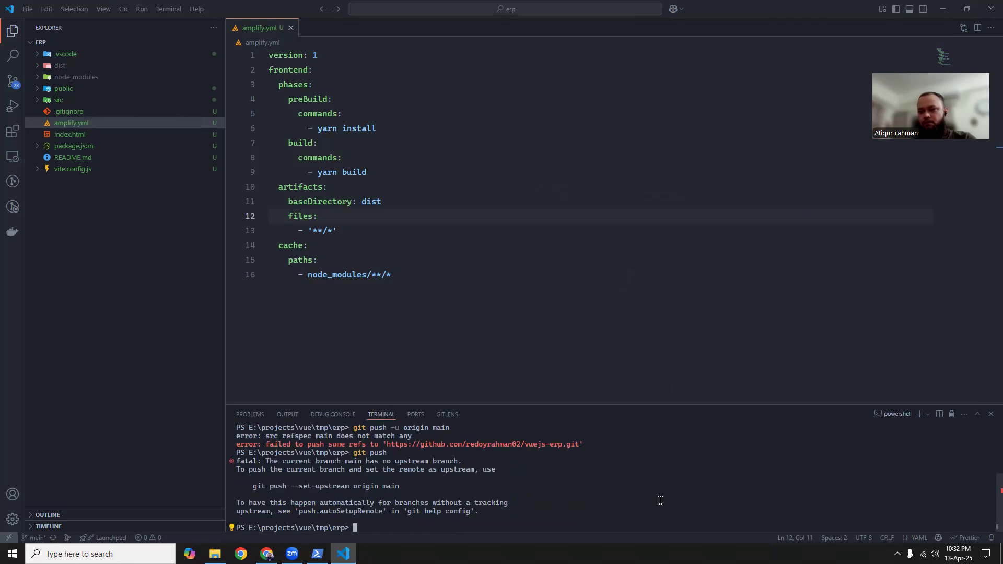
Stage all changed files of the erp project and commit them with the message "initial files".
left_click(11, 83)
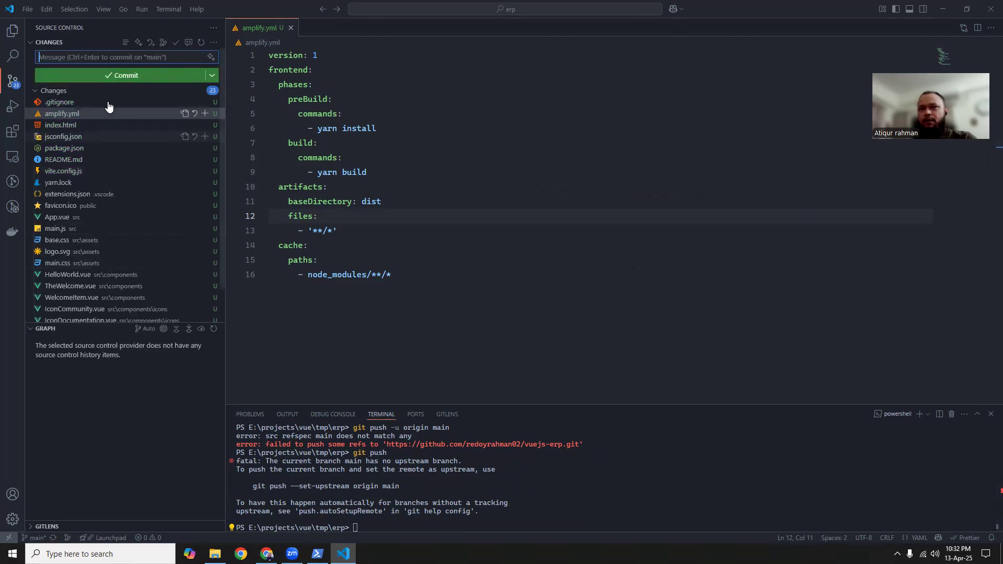
left_click(203, 91)
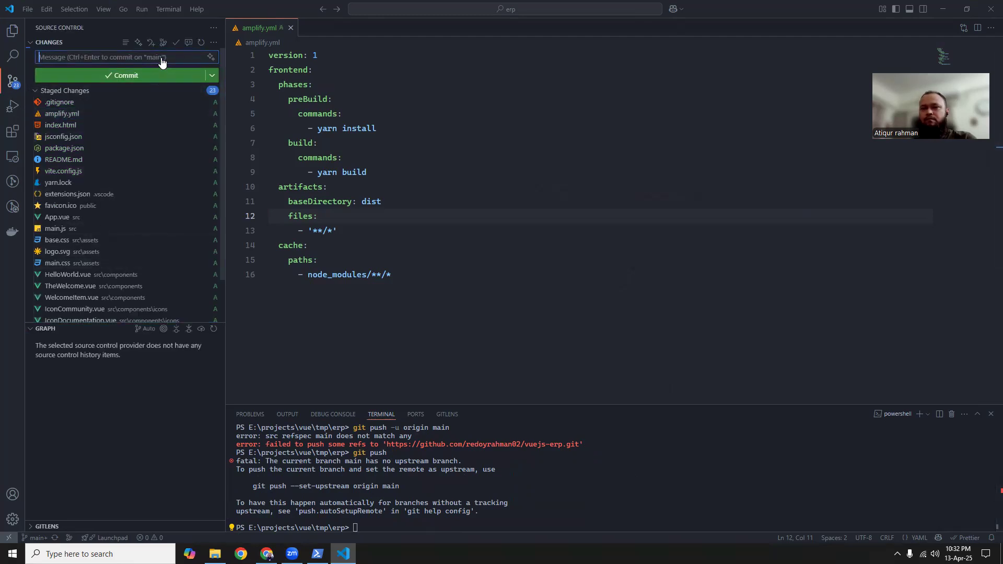
type("initia")
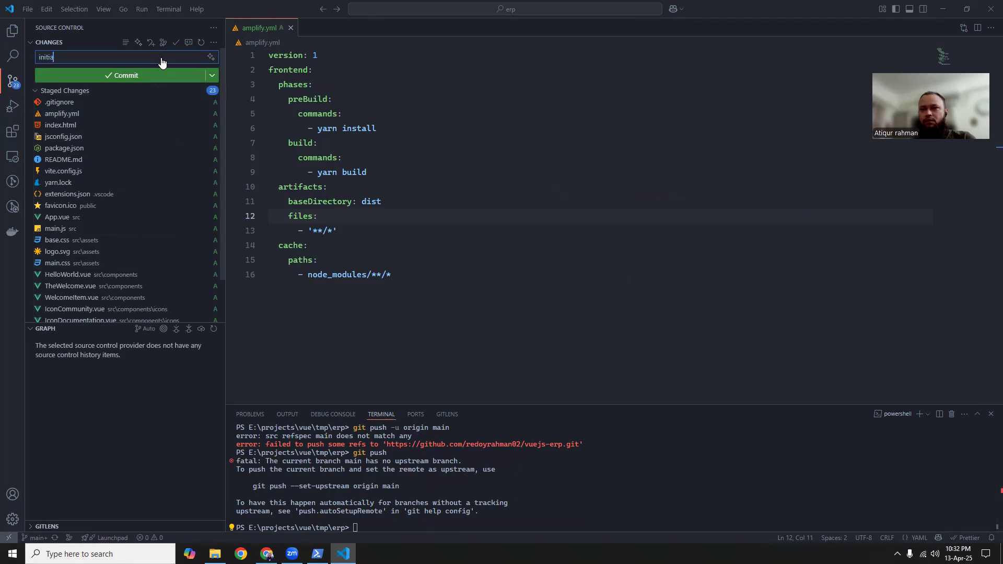
type("l files")
key("ctrl+Return")
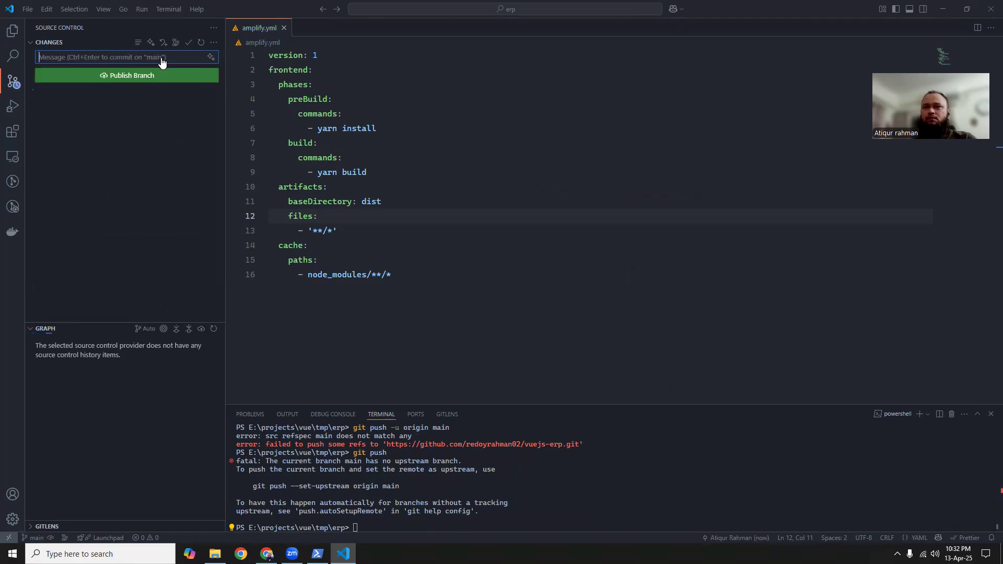
Publish the main branch to GitHub and switch to Chrome.
left_click(145, 76)
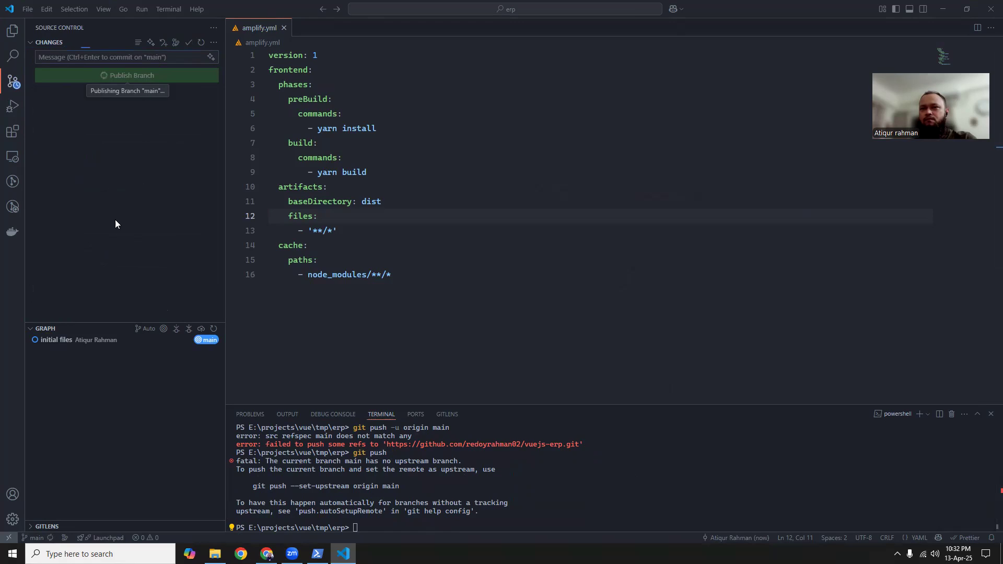
left_click(267, 554)
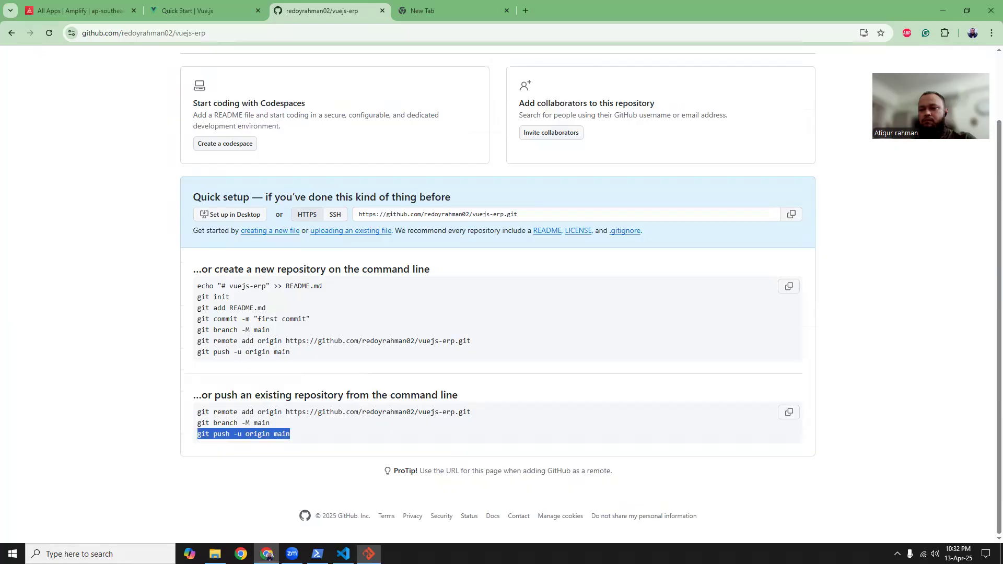
left_click(473, 300)
left_click(511, 331)
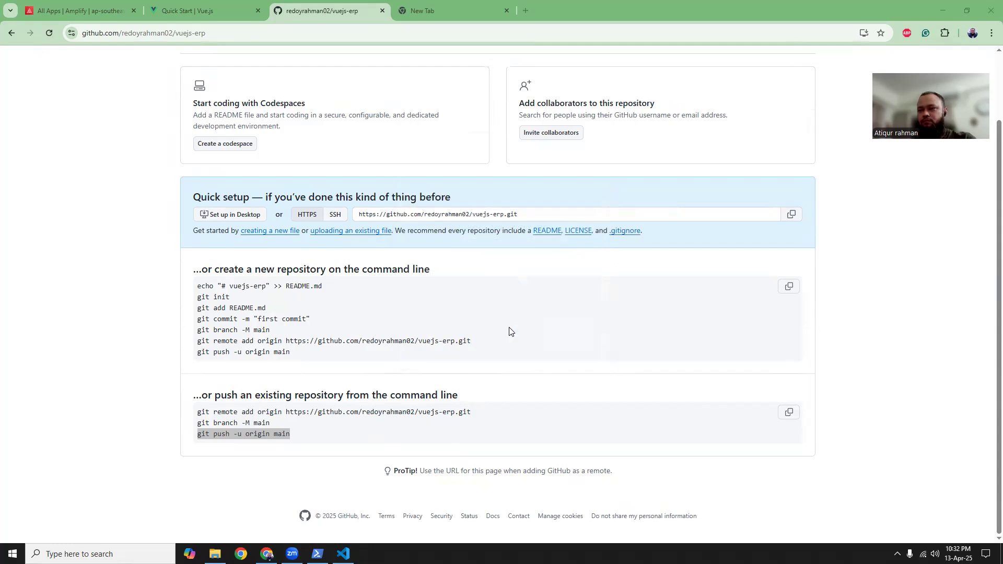
Open the vuejs-erp repository from the account's repository list to check the pushed files.
scroll(990, 243, "up", 2)
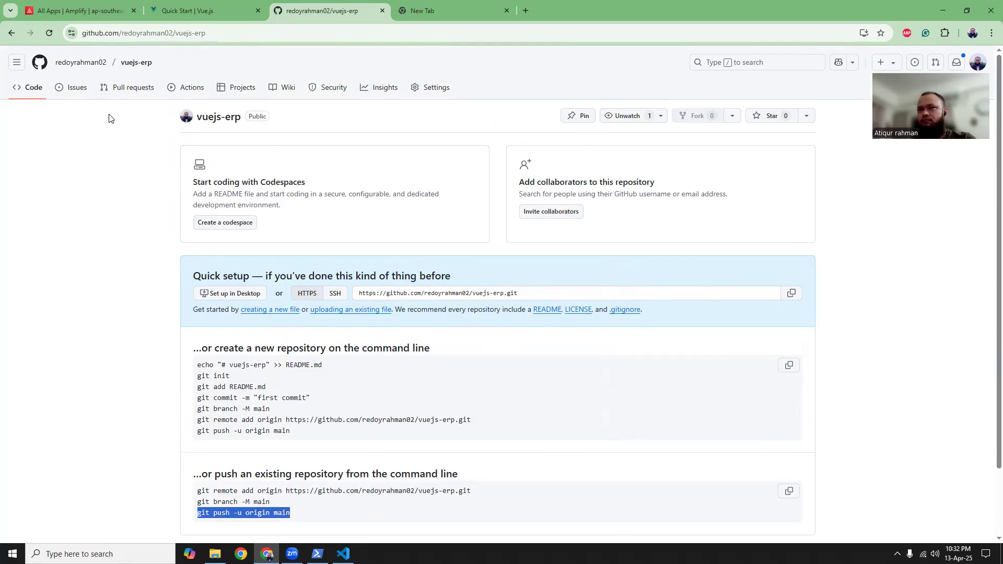
left_click(97, 66)
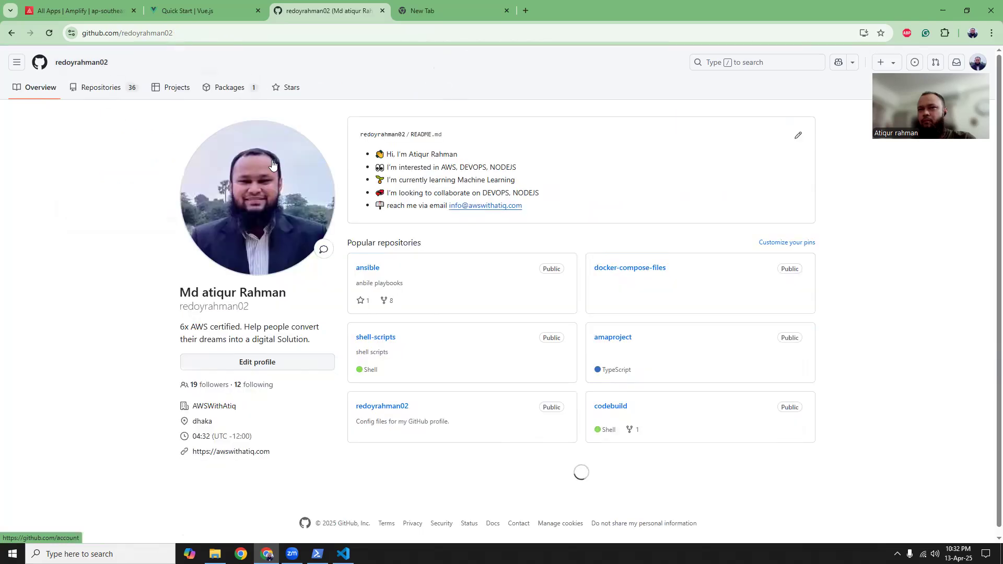
left_click(97, 88)
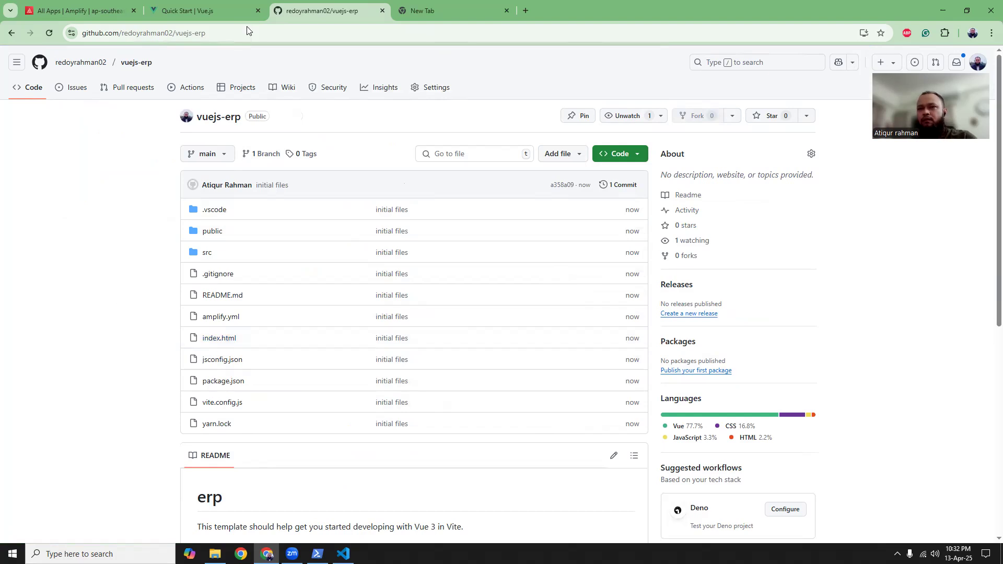
Start creating a new app in the AWS Amplify console with GitHub as the source code provider.
left_click(64, 6)
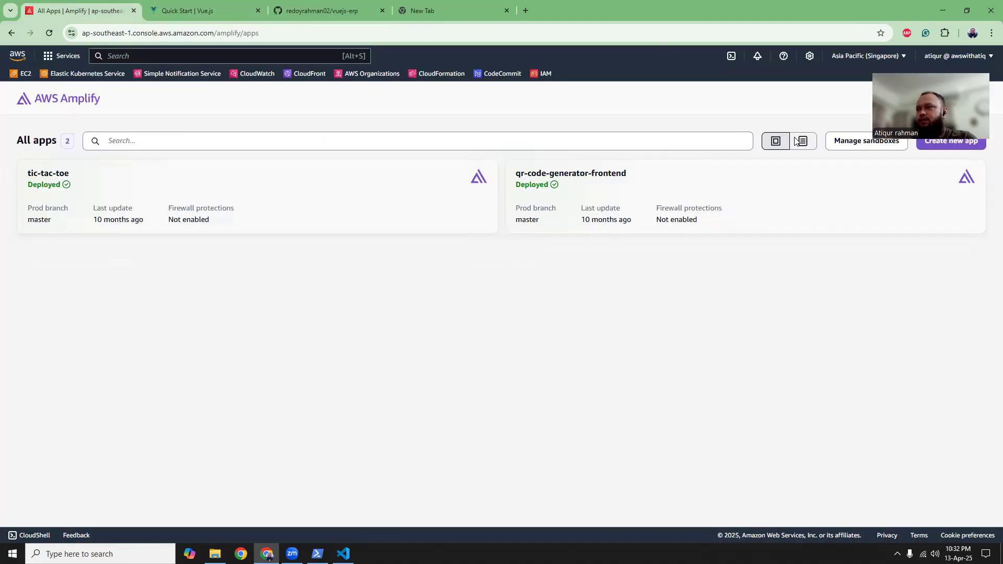
left_click(945, 142)
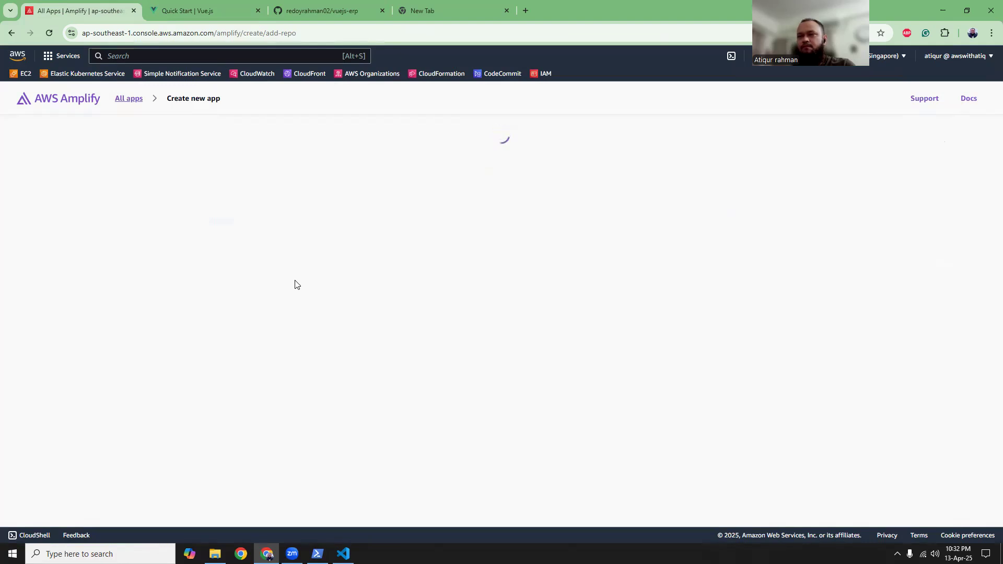
left_click(287, 233)
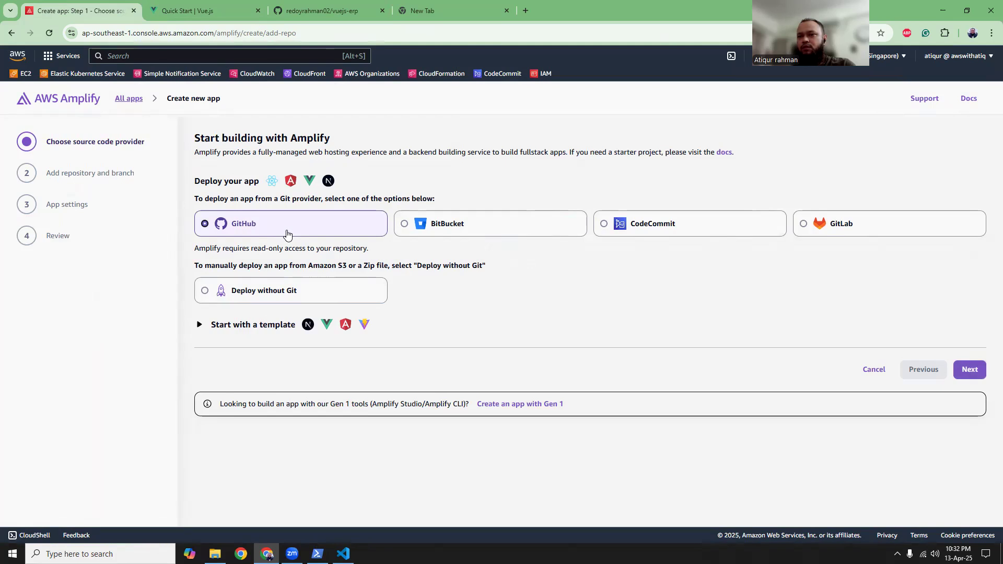
left_click(959, 369)
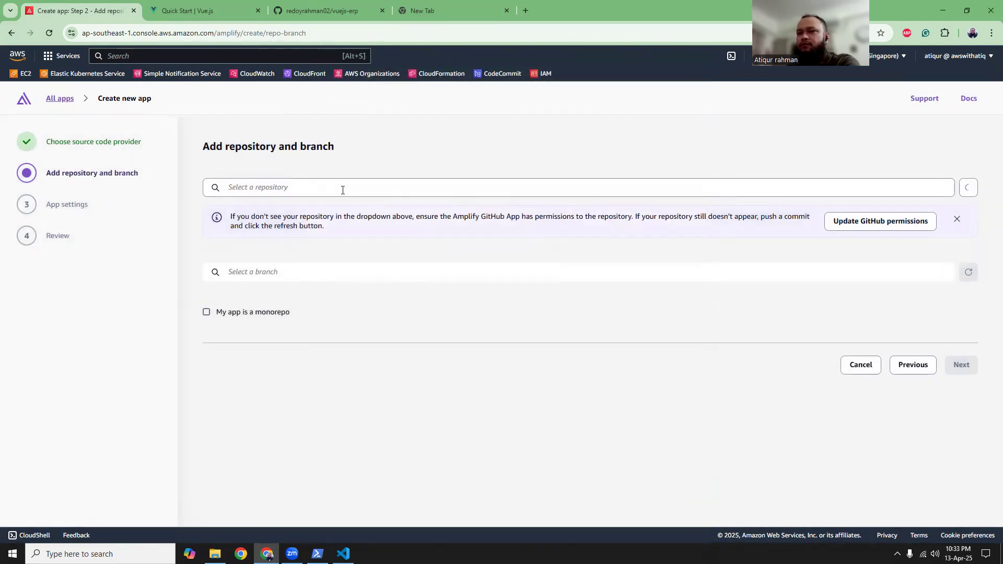
Select the vuejs-erp repository and its main branch for the new app and continue to the app settings.
left_click(342, 189)
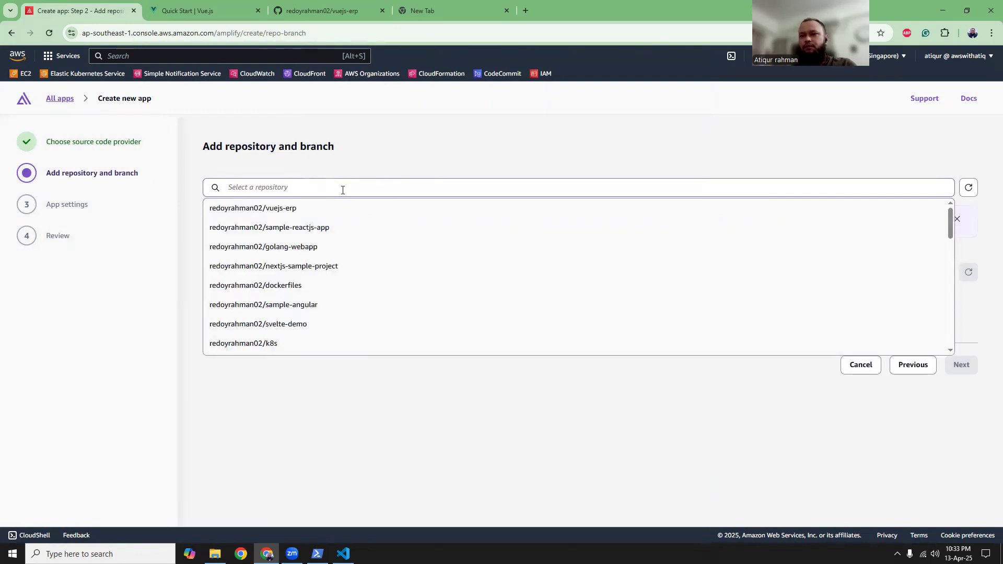
left_click(328, 209)
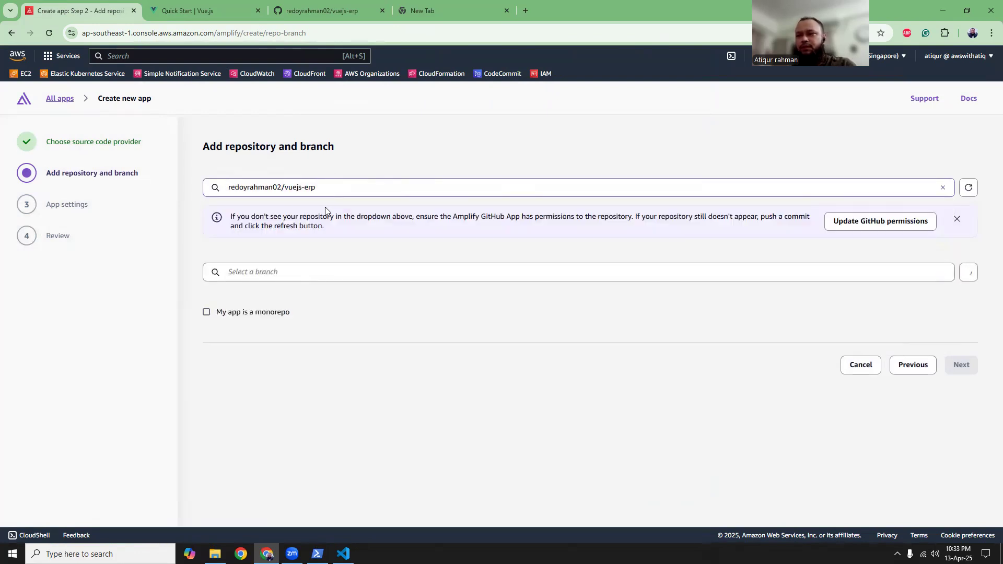
left_click(321, 271)
left_click(300, 293)
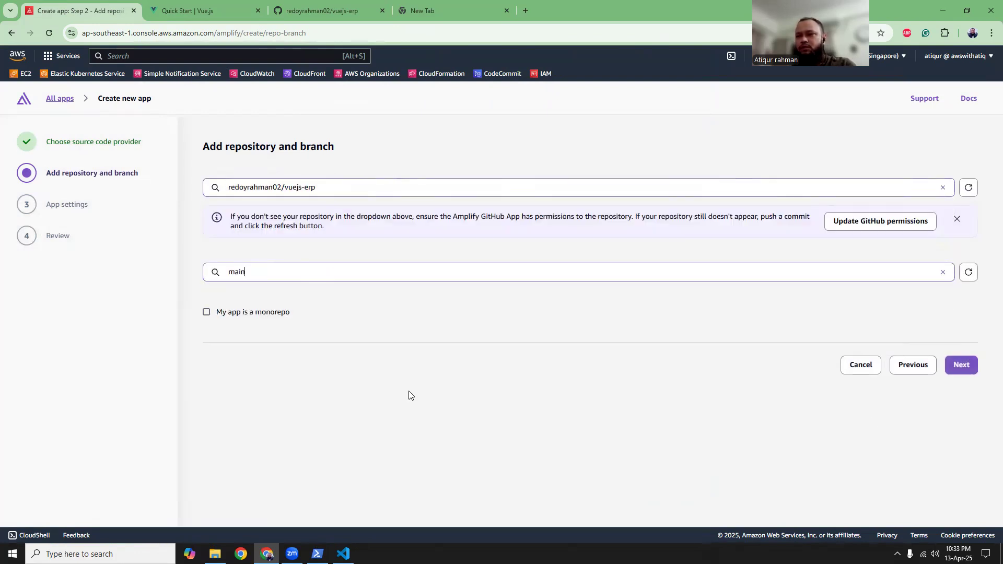
left_click(962, 366)
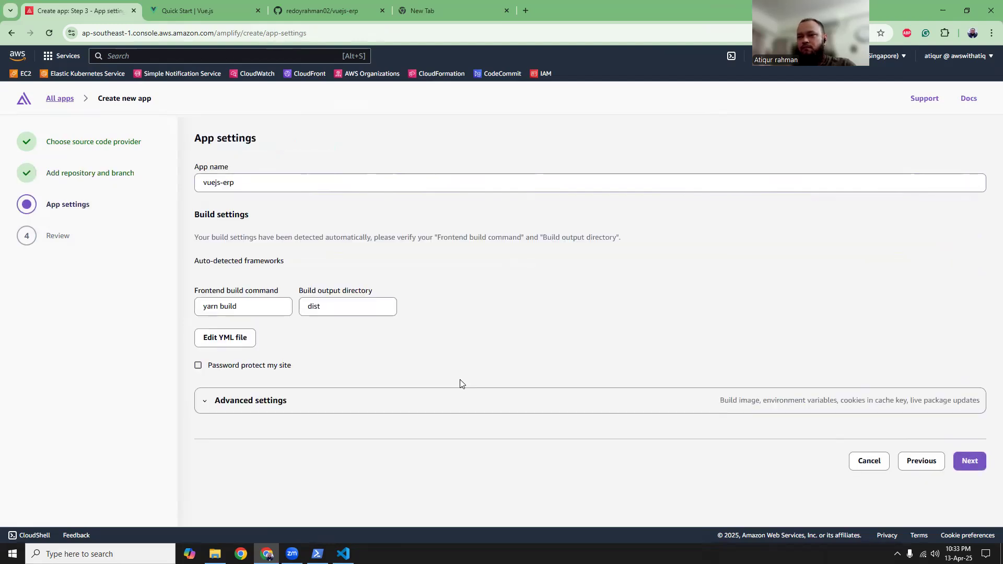
Accept the detected app settings, review the configuration, and save and deploy the vuejs-erp app.
left_click(969, 463)
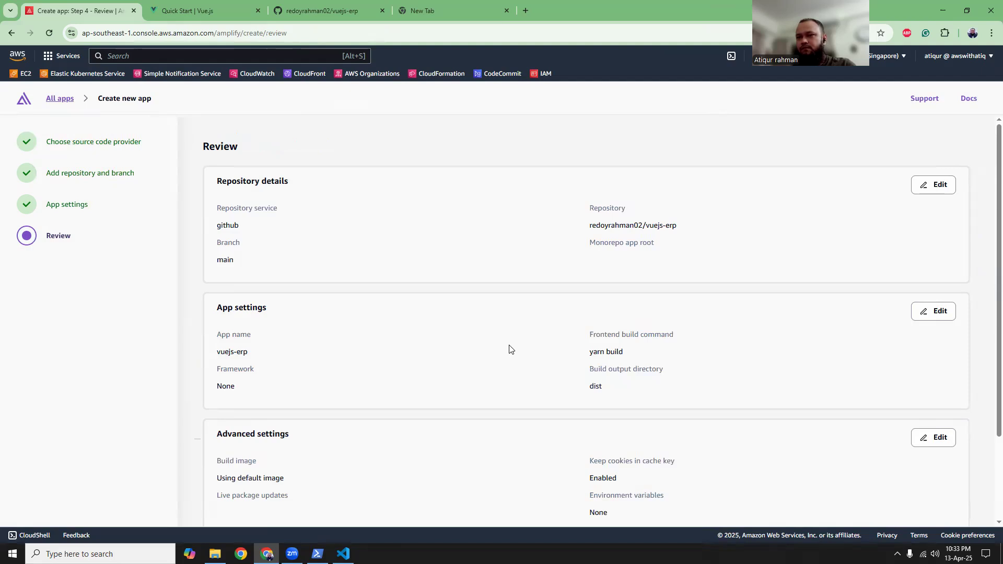
scroll(989, 334, "down", 3)
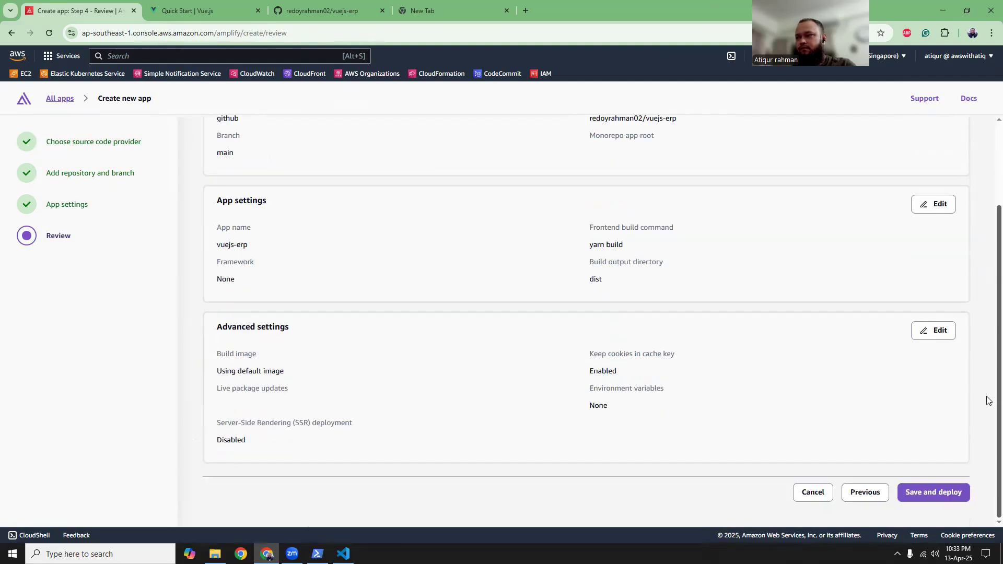
left_click(940, 495)
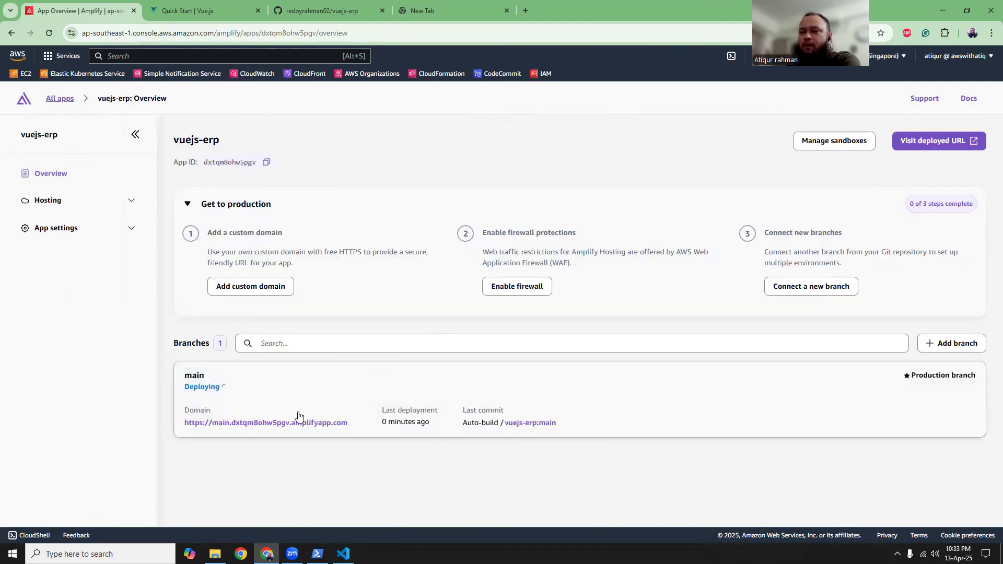
double_click(481, 473)
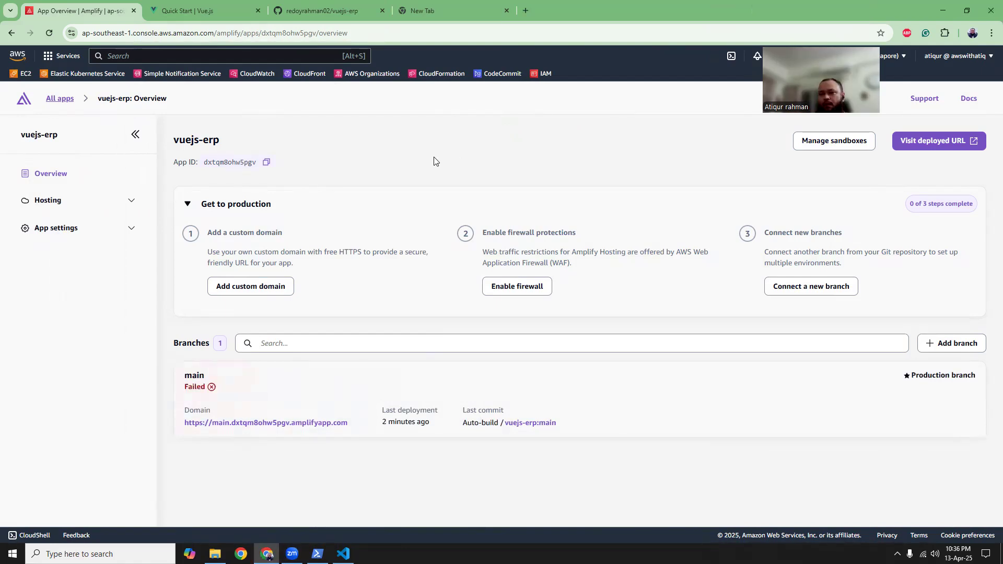
Open the main branch's deployment and examine the end of its build log, including the expected and used Node versions.
left_click(197, 376)
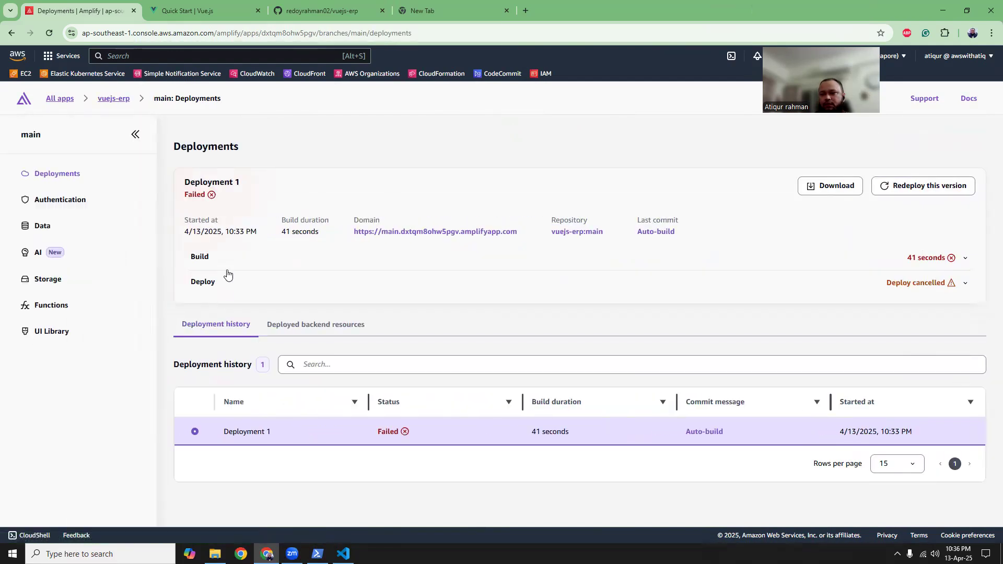
left_click(225, 266)
scroll(989, 293, "down", 2)
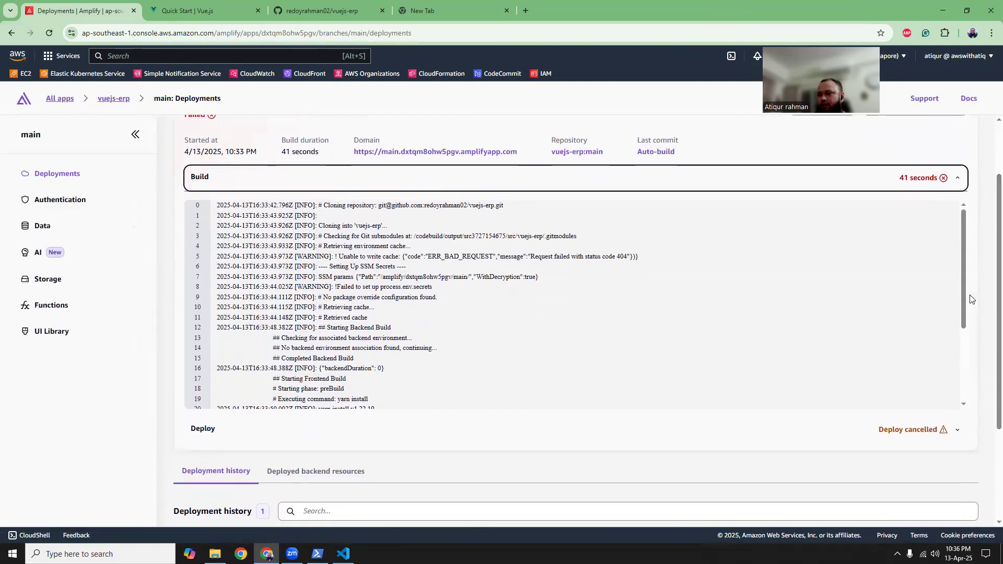
left_click_drag(962, 283, 960, 359)
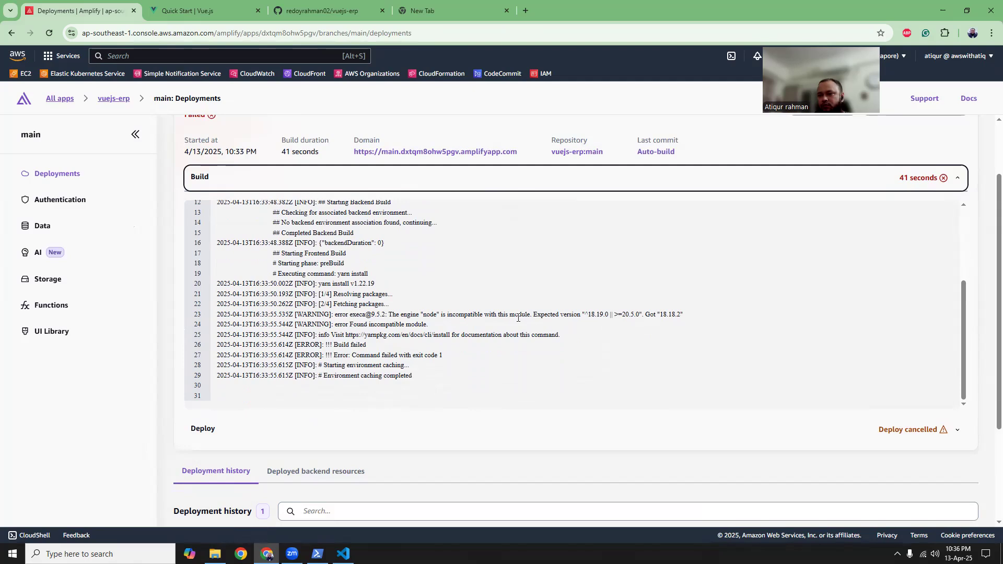
left_click_drag(589, 315, 606, 314)
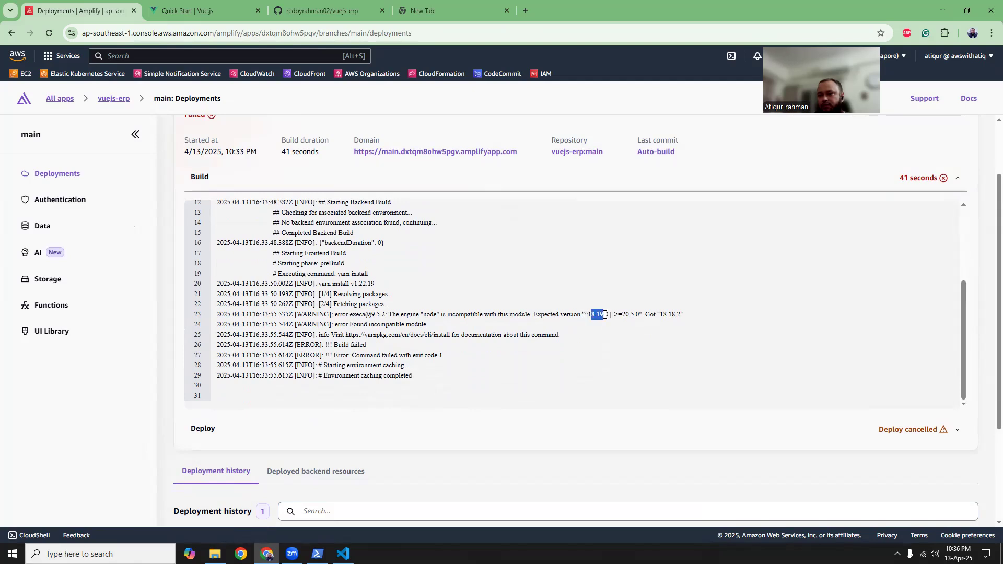
left_click(621, 314)
left_click_drag(663, 316, 674, 316)
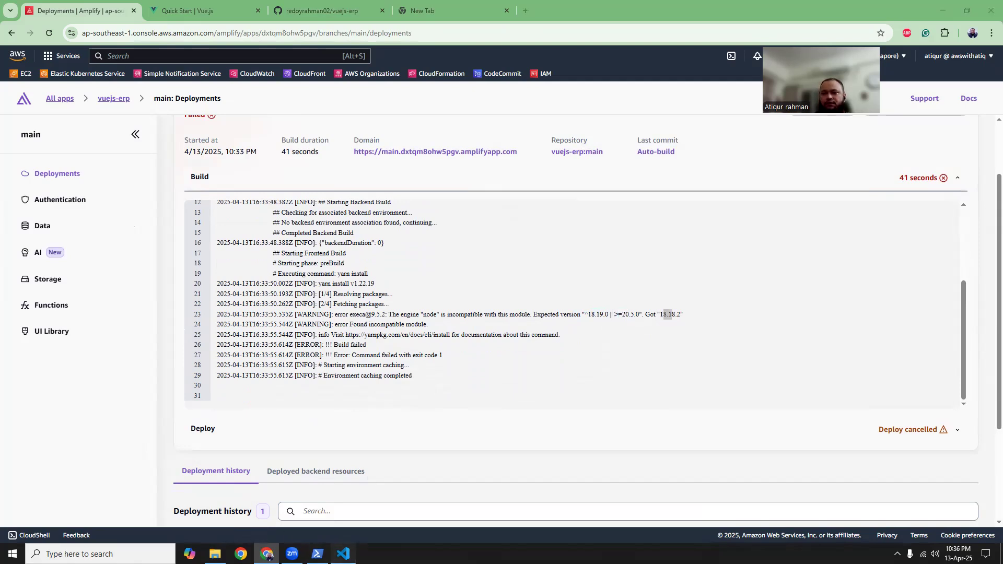
Switch to VS Code and add "nvm install 20" as the first preBuild command in amplify.yml.
left_click(342, 549)
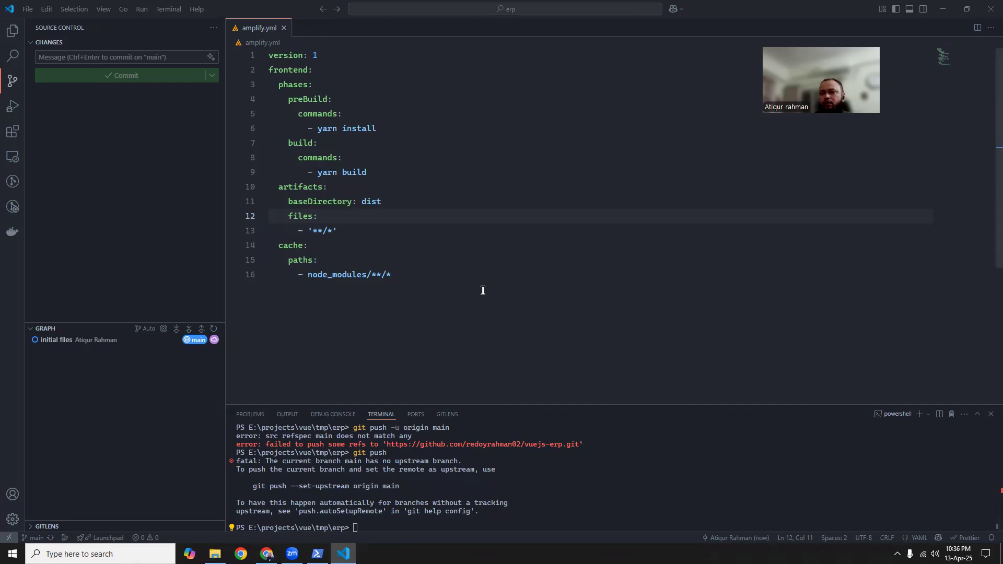
left_click(383, 118)
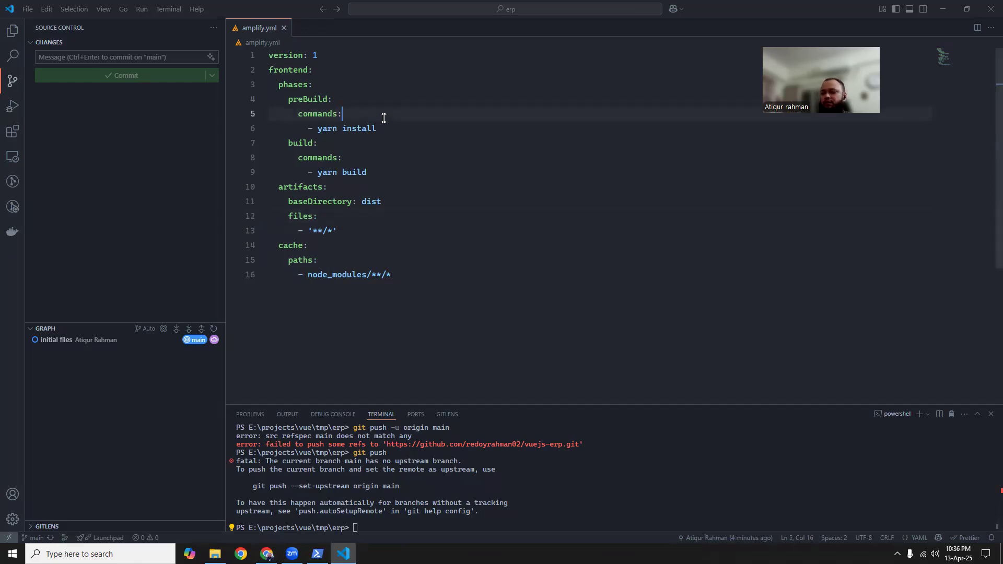
key("Return")
type("-")
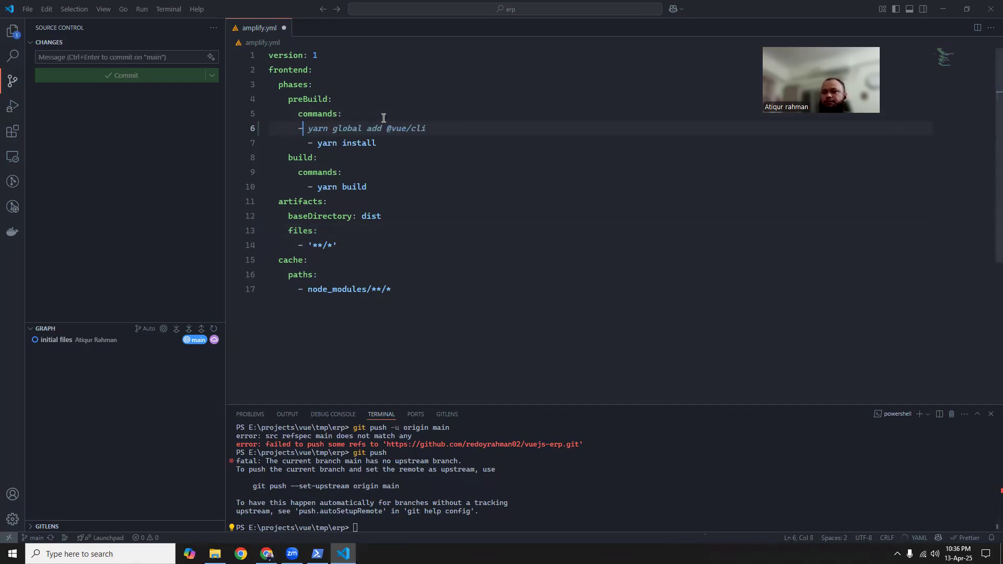
key("BackSpace")
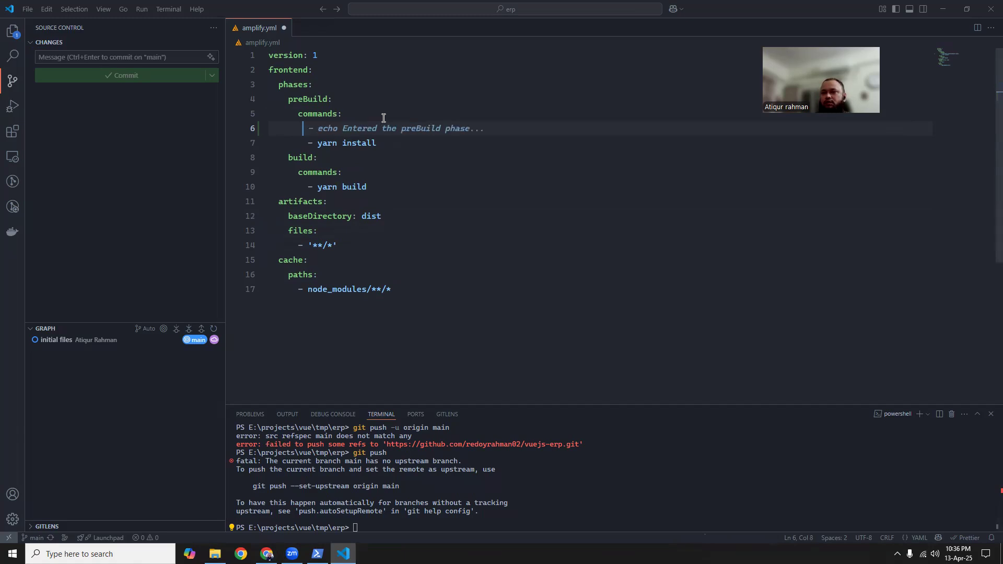
type("-")
type("nv")
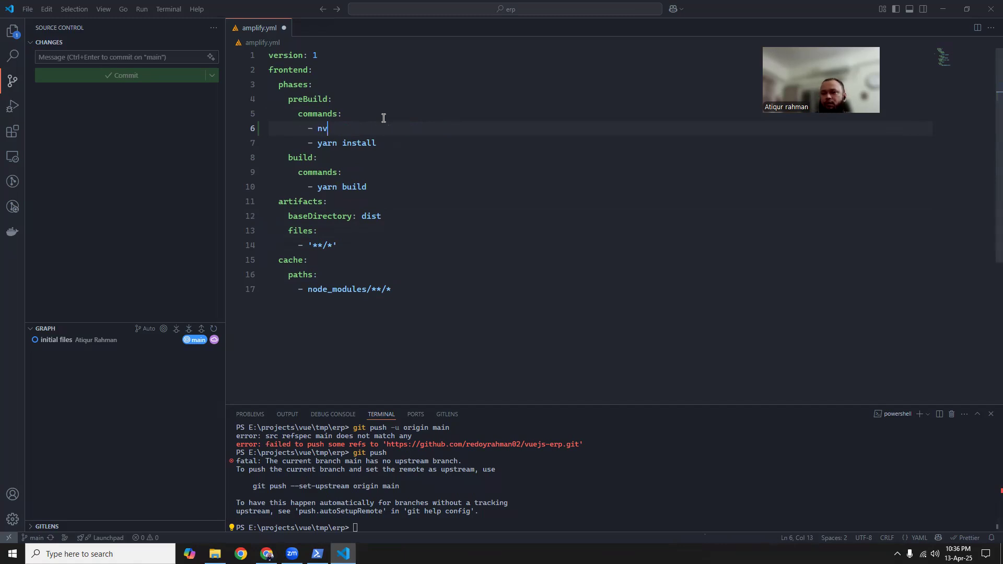
type("m install 20")
Add "nvm use 20" directly below the "nvm install 20" command and save amplify.yml.
key("Return")
type("-")
key("Tab")
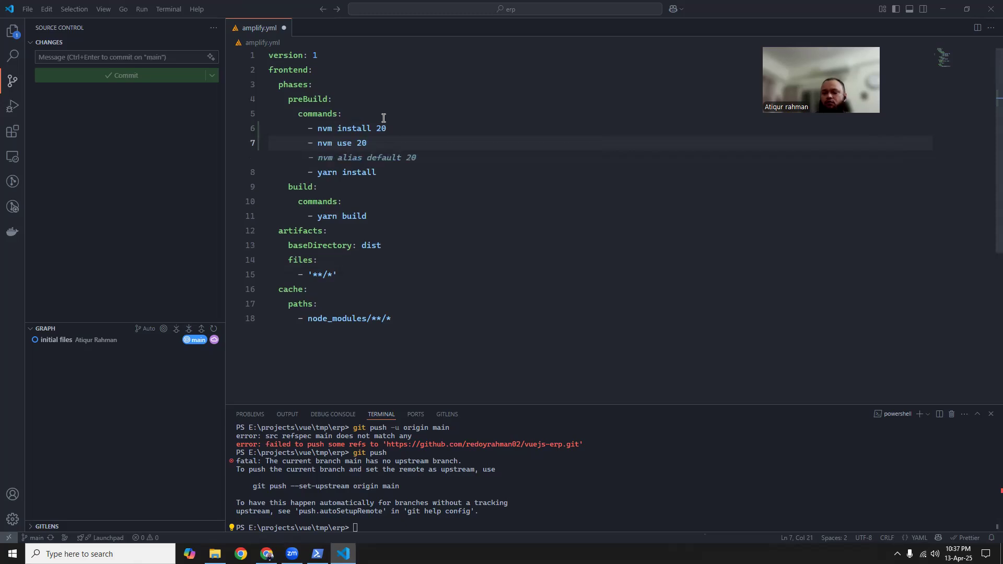
left_click(408, 120)
left_click(400, 142)
key("ctrl+s")
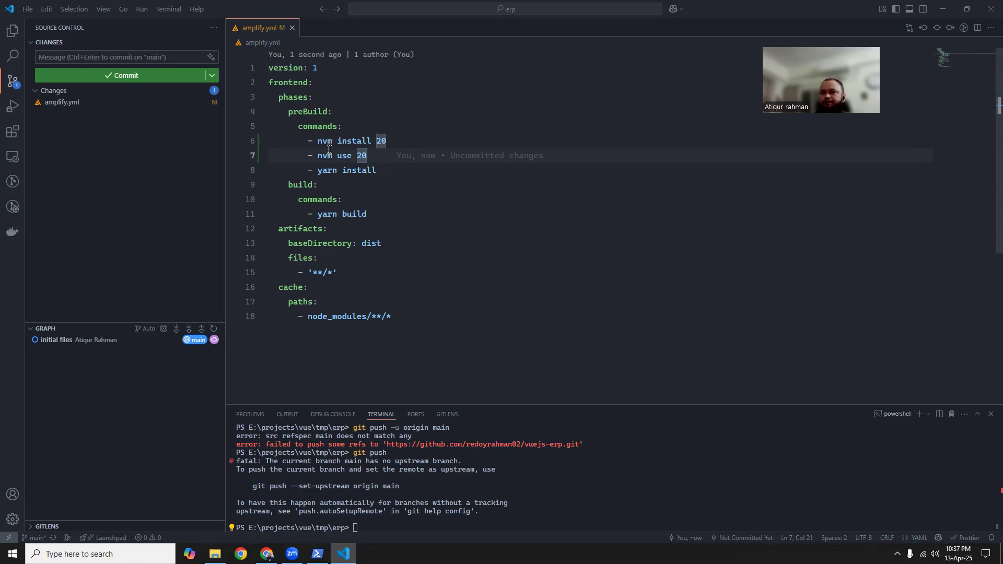
left_click(391, 173)
left_click(383, 215)
left_click(402, 245)
left_click(397, 286)
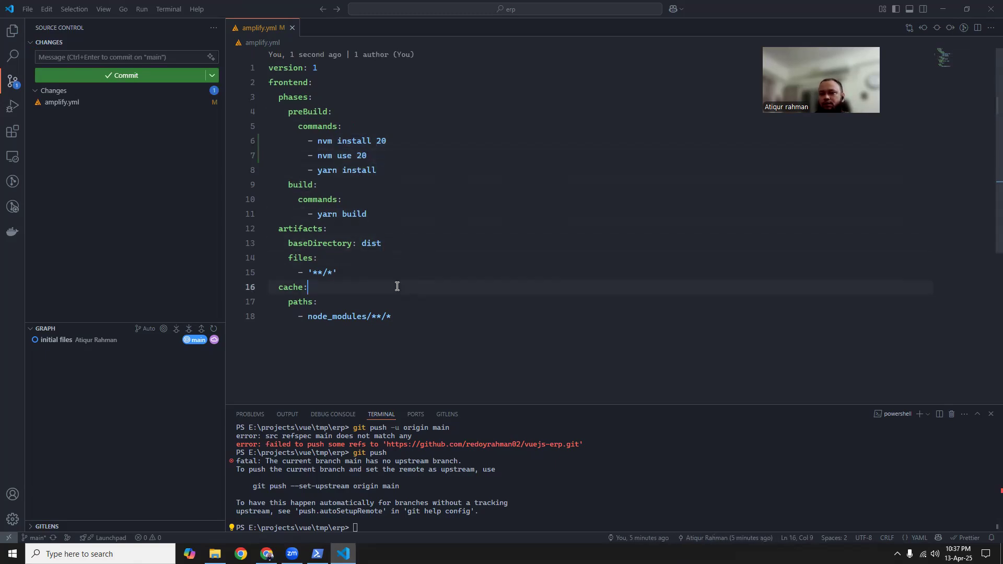
Stage amplify.yml and commit it with the message "node 20 used".
left_click(203, 103)
left_click(174, 57)
type("node 20 used")
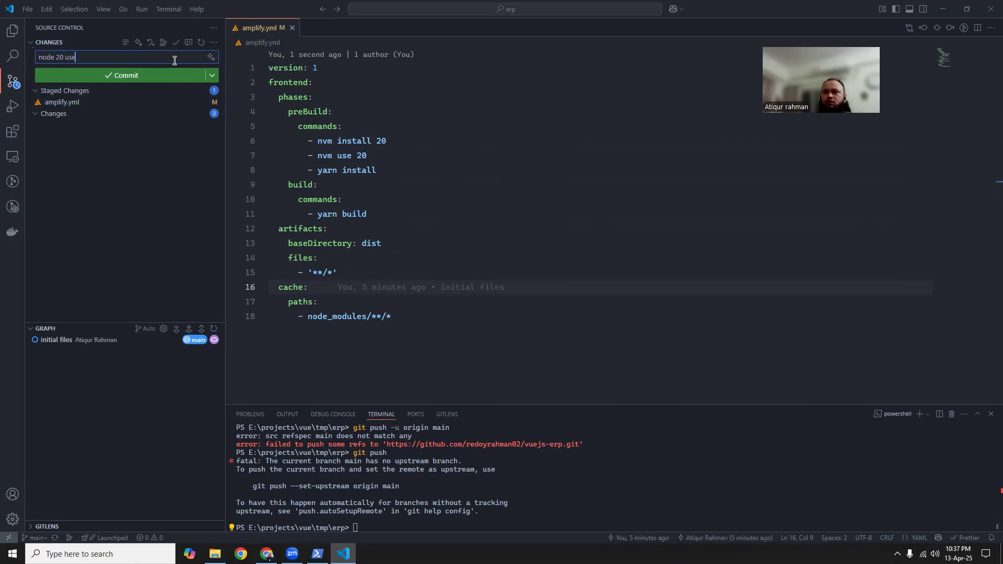
key("ctrl+Return")
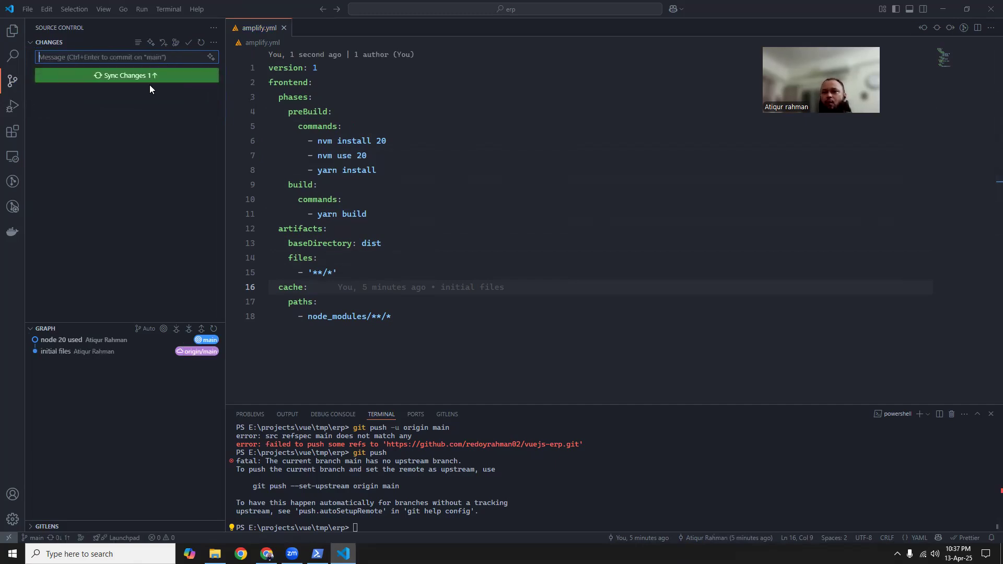
Sync the commit to GitHub, authenticating with the account that owns the vuejs-erp repository.
left_click(145, 80)
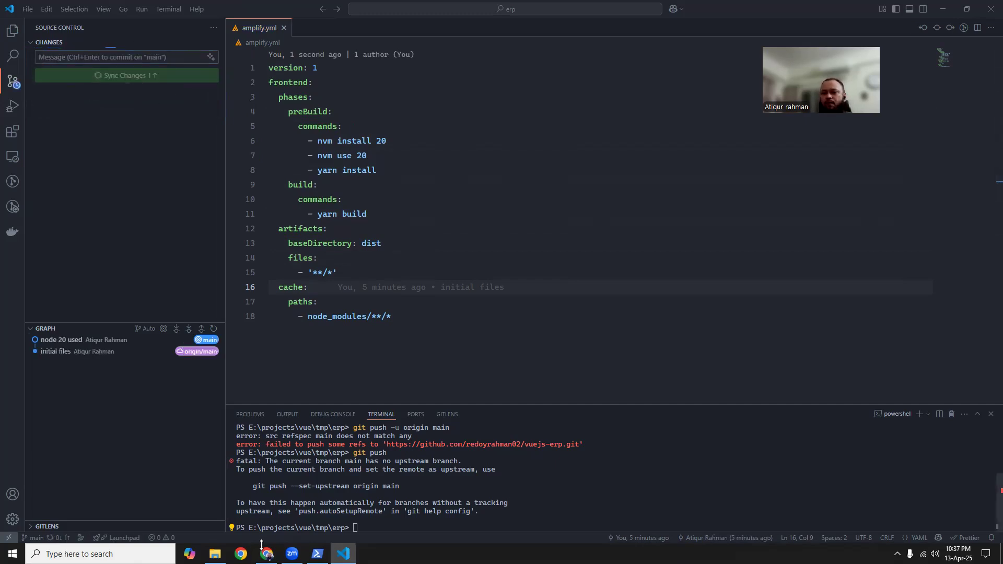
mouse_move(267, 555)
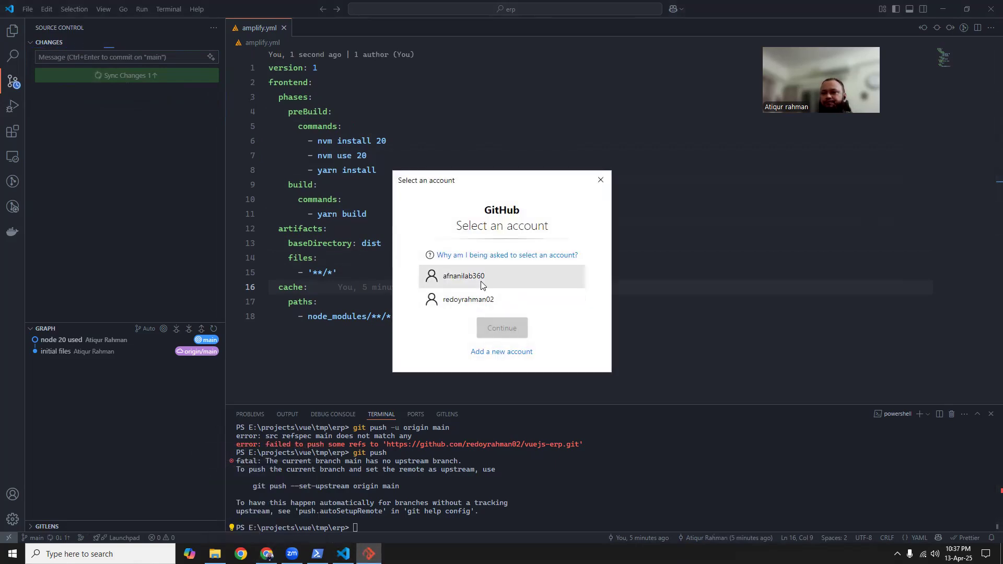
left_click(486, 299)
left_click(502, 328)
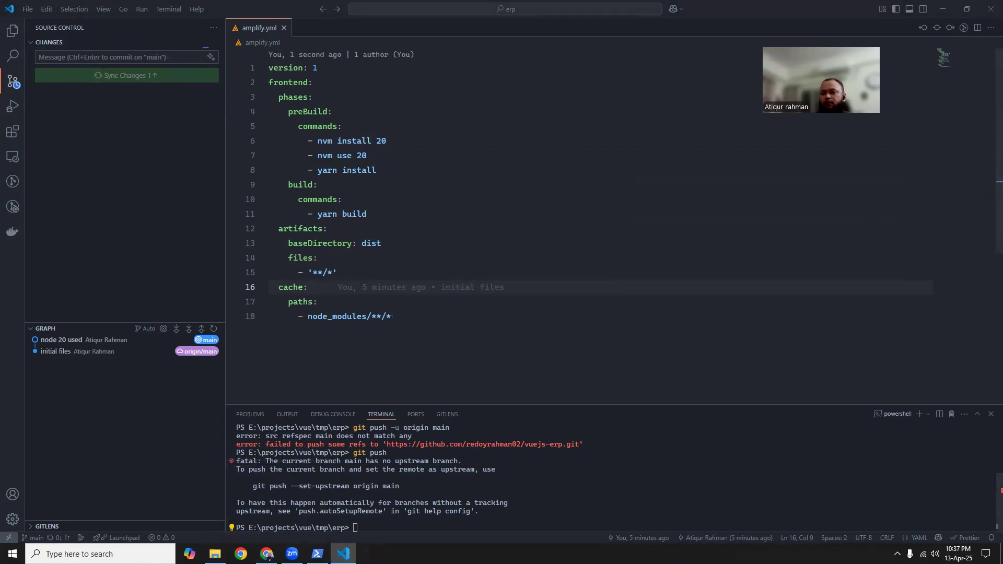
Switch to Chrome and reload the vuejs-erp app's main branch deployments in the Amplify console.
left_click(267, 556)
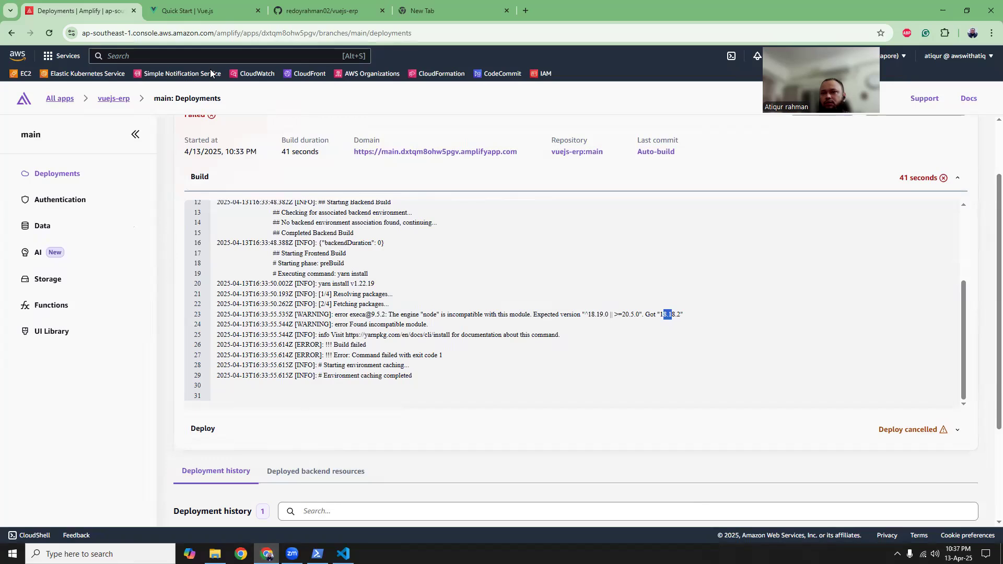
left_click(115, 99)
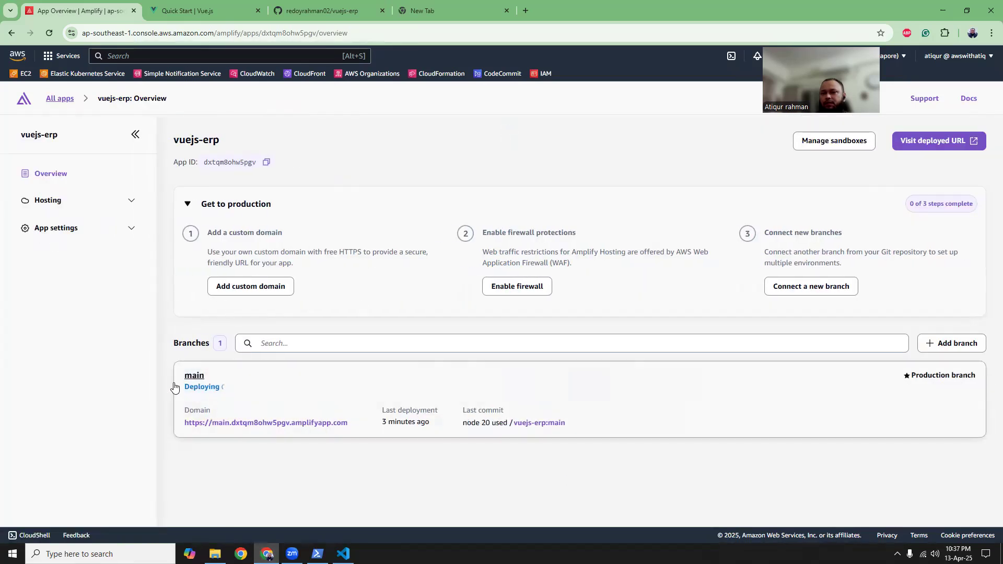
left_click(198, 377)
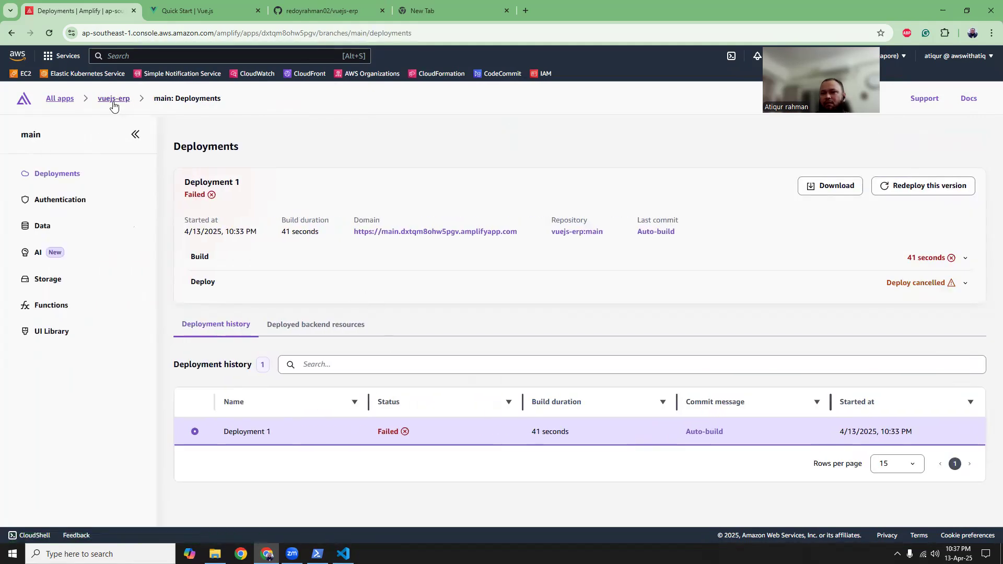
left_click(114, 100)
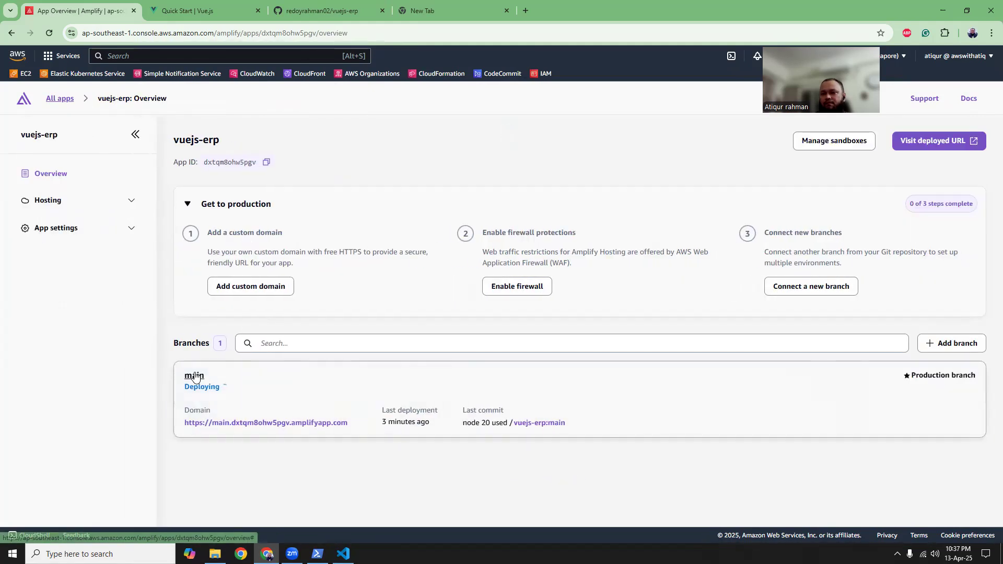
left_click(196, 376)
left_click(49, 33)
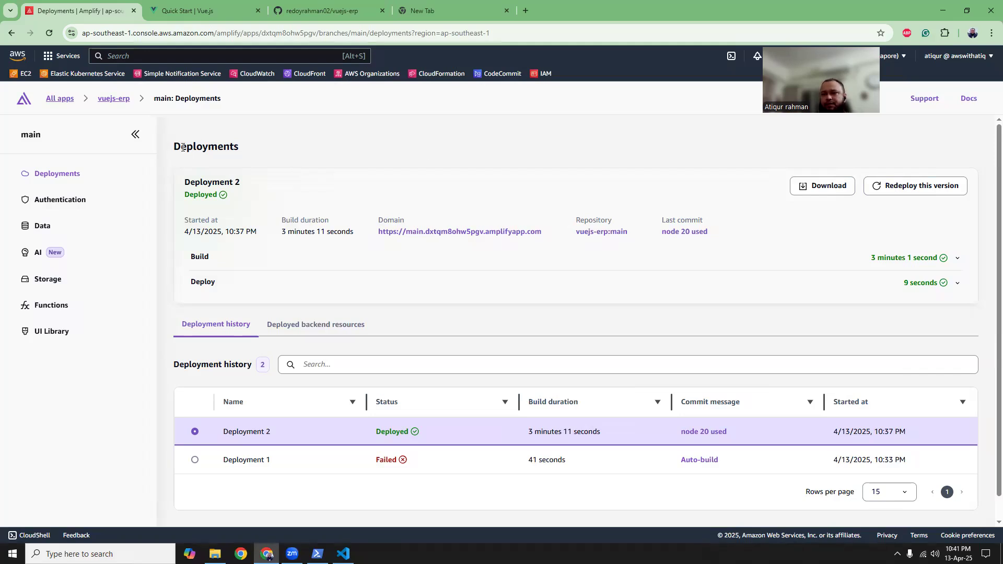
Check Deployment 2's status, open the deployed site from its domain link and inspect the site's address.
left_click_drag(182, 147, 235, 149)
left_click_drag(197, 185, 244, 195)
left_click(430, 233)
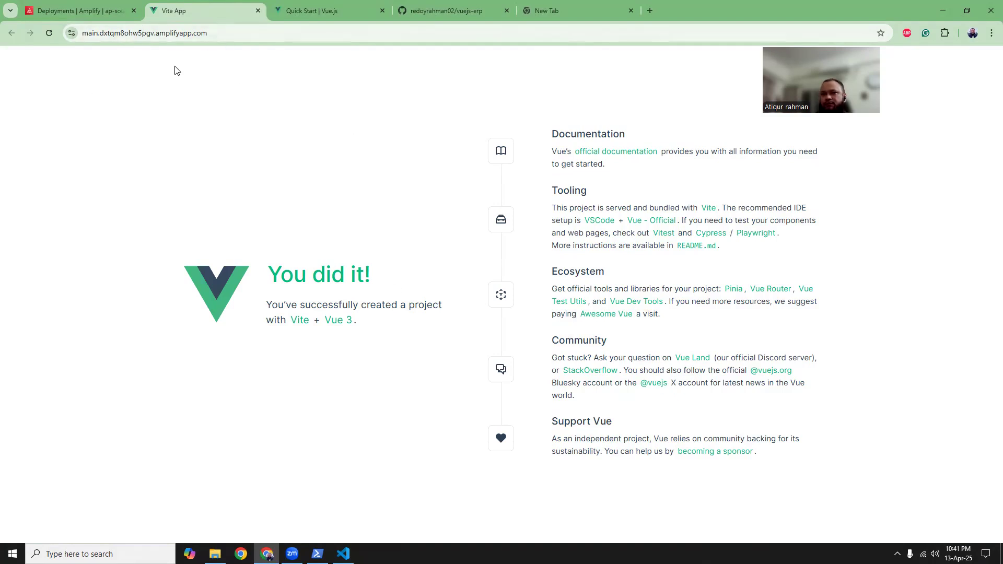
left_click(129, 35)
mouse_move(230, 33)
left_mouse_down()
mouse_move(117, 34)
mouse_move(105, 47)
mouse_move(93, 36)
mouse_move(95, 44)
mouse_move(232, 33)
left_mouse_up()
left_click(89, 35)
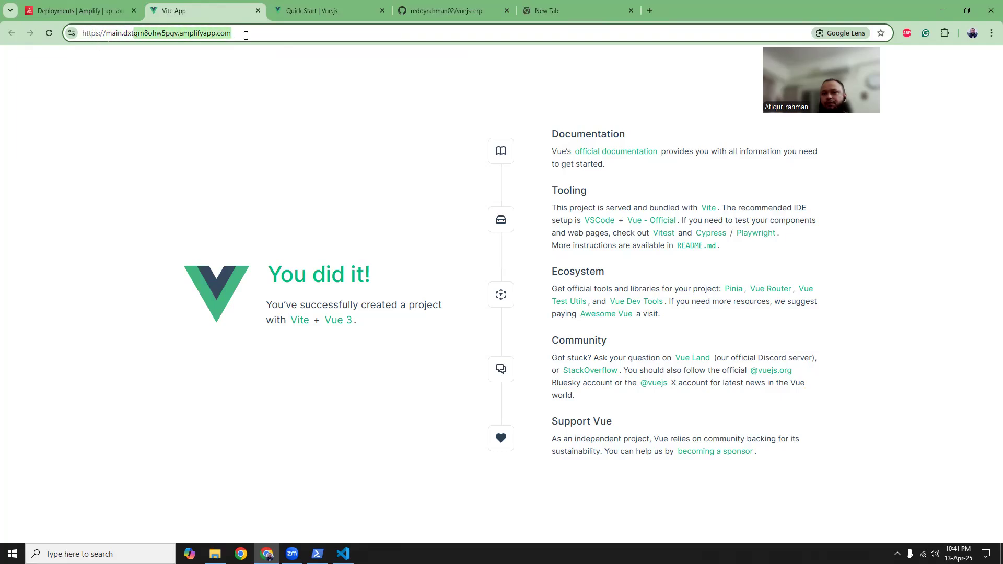
Open the Cloudflare dashboard at dash.cloudflare.com in the empty browser tab.
left_click(78, 11)
left_click(546, 11)
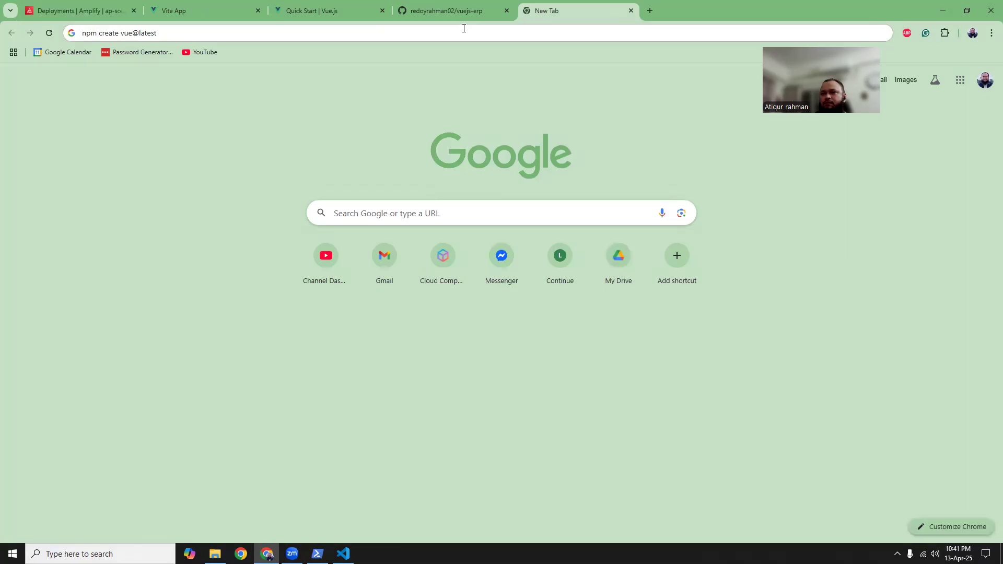
left_click(464, 29)
type("das")
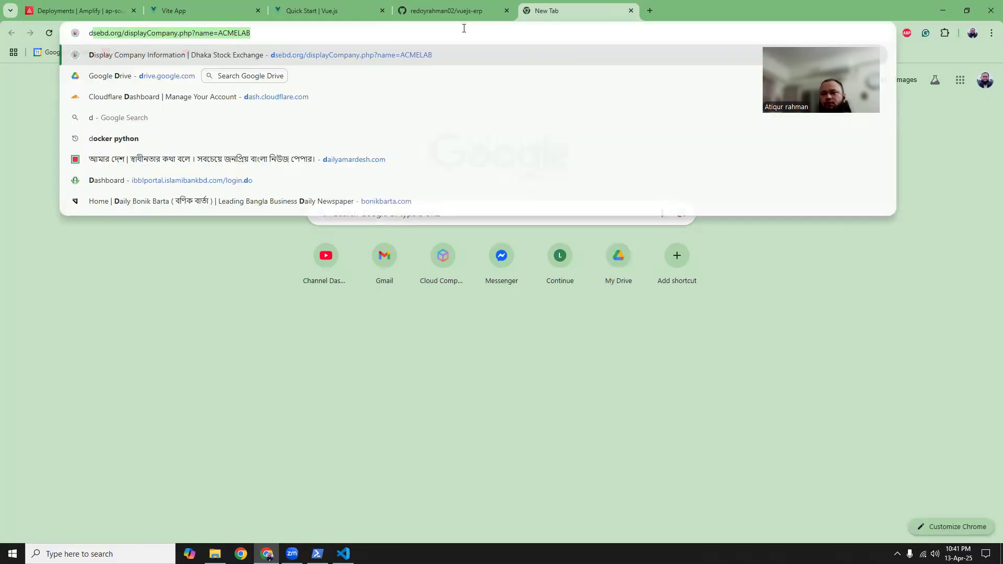
type("h")
key("Return")
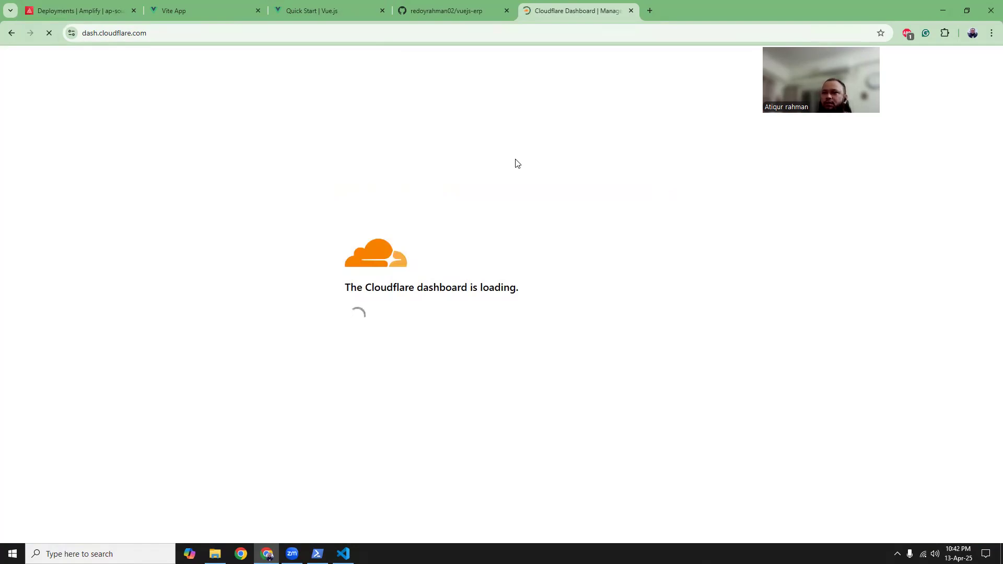
left_click(204, 11)
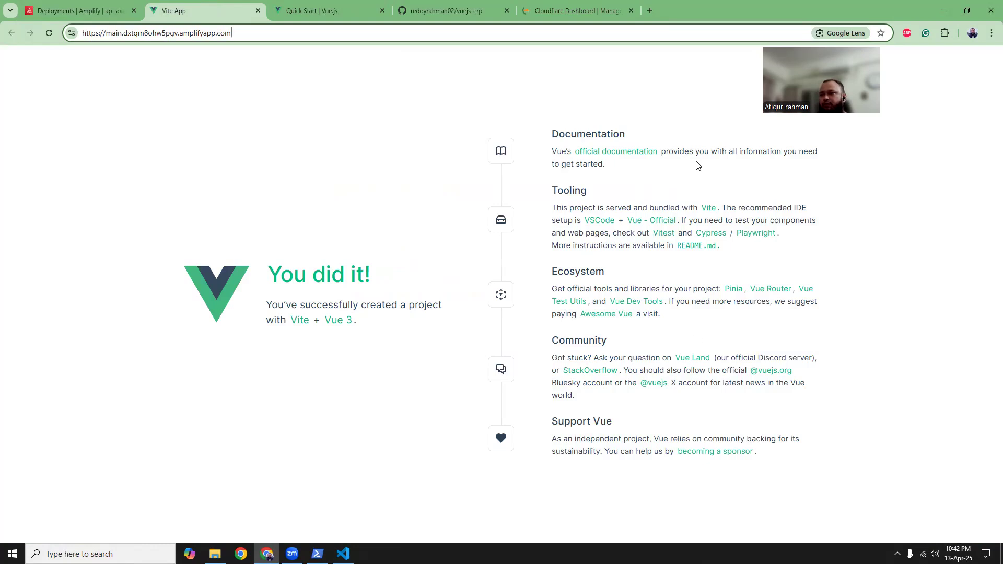
left_click_drag(684, 152, 817, 282)
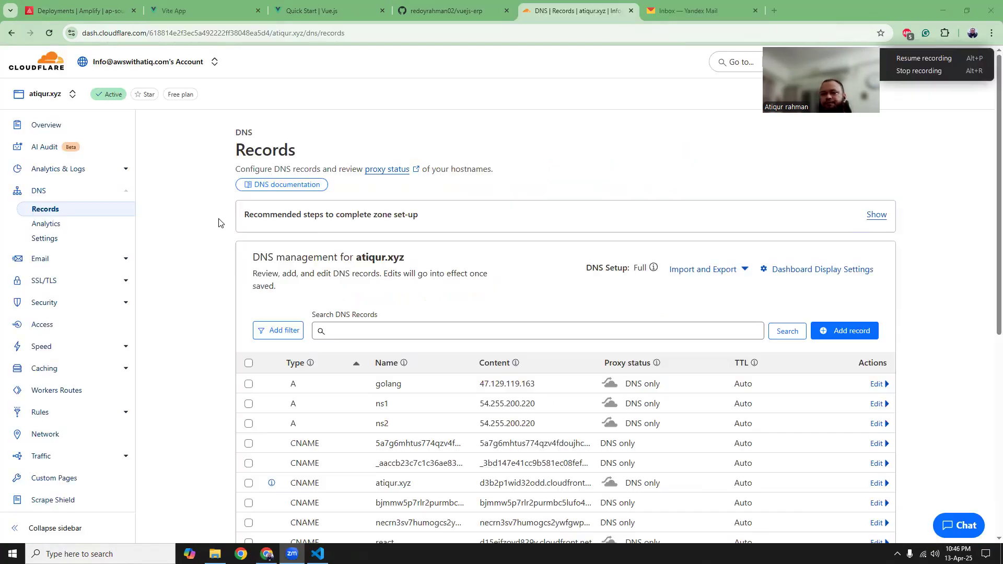
key("alt+p")
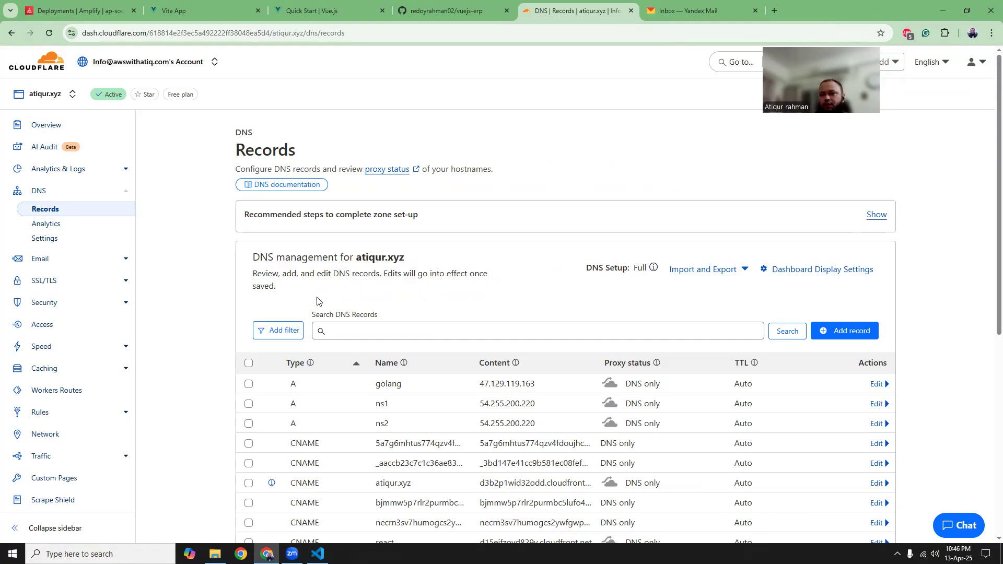
Open the custom domains settings of the vuejs-erp app in Amplify and start adding a domain.
left_click(93, 17)
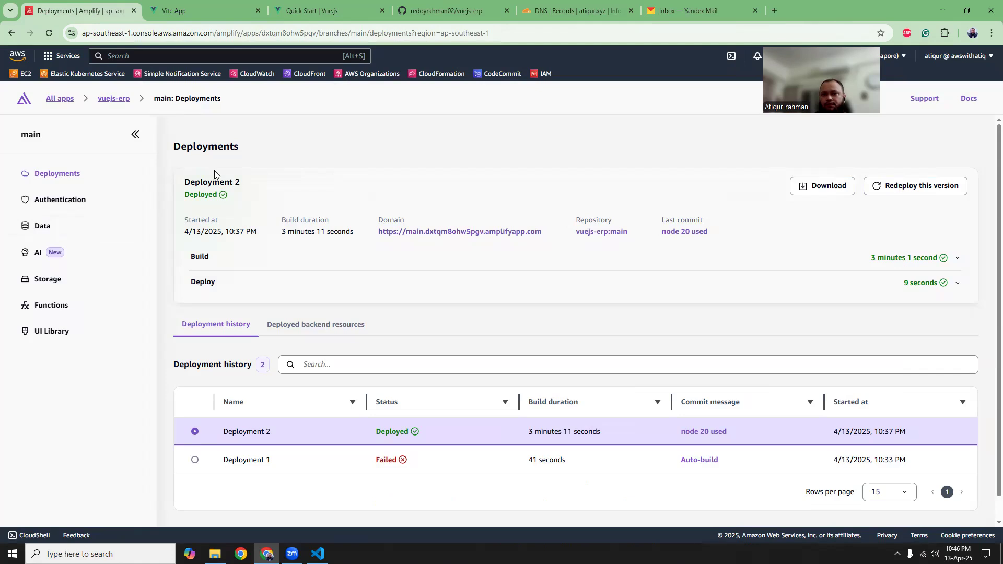
left_click(115, 99)
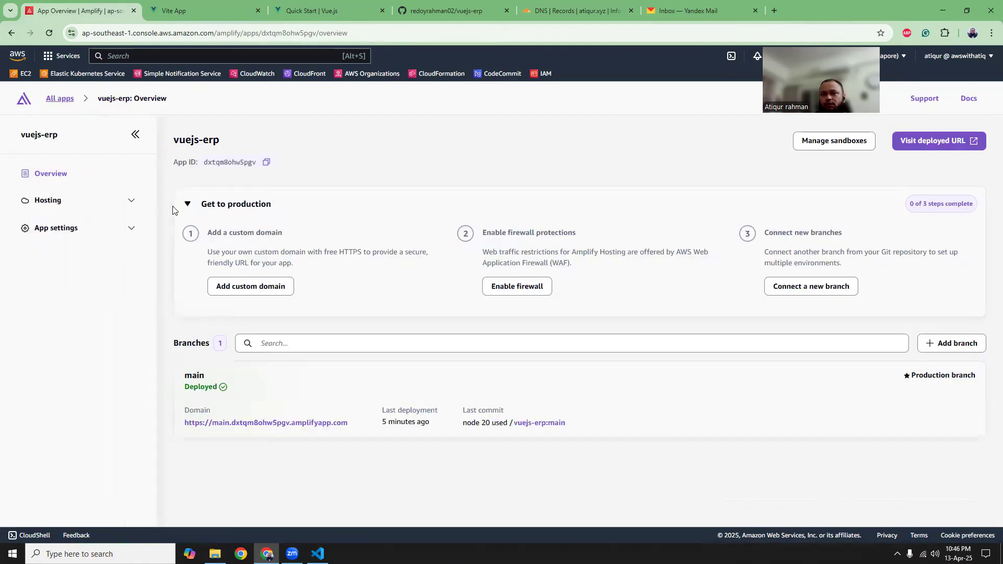
left_click(91, 209)
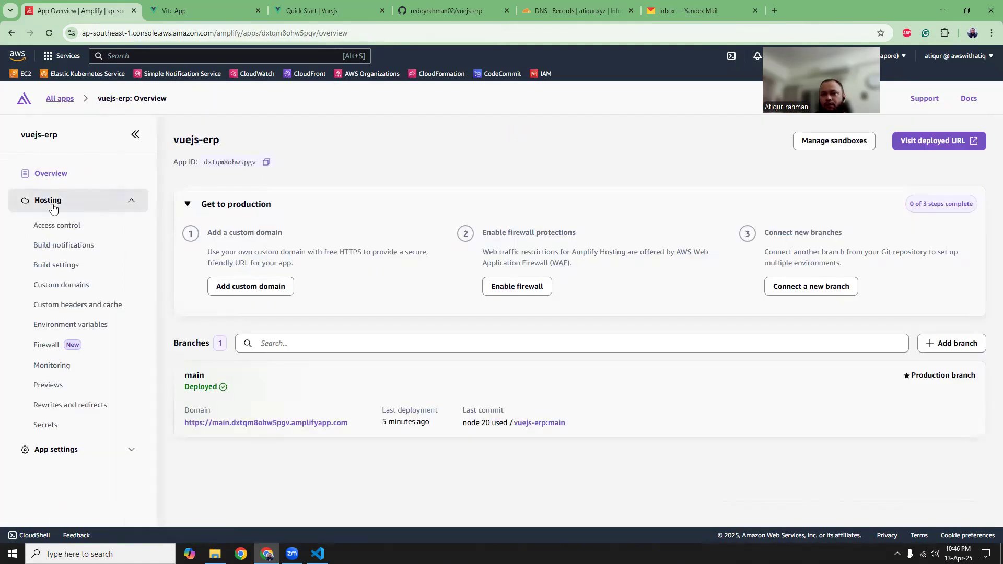
left_click(47, 289)
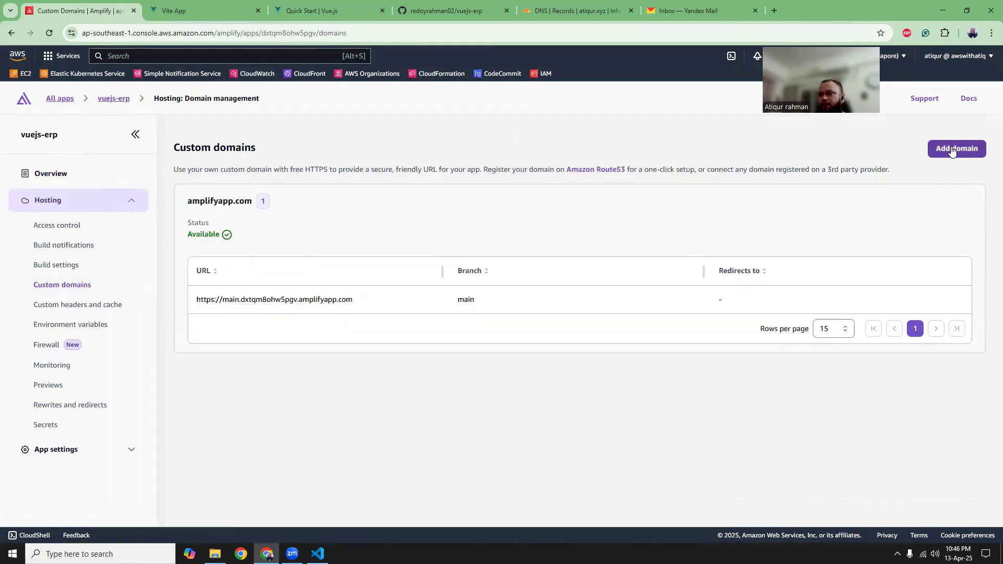
left_click(953, 149)
Enter erp.atiqur.xyz as the root domain, check its availability, and proceed to configure it with manual configuration.
left_click(408, 192)
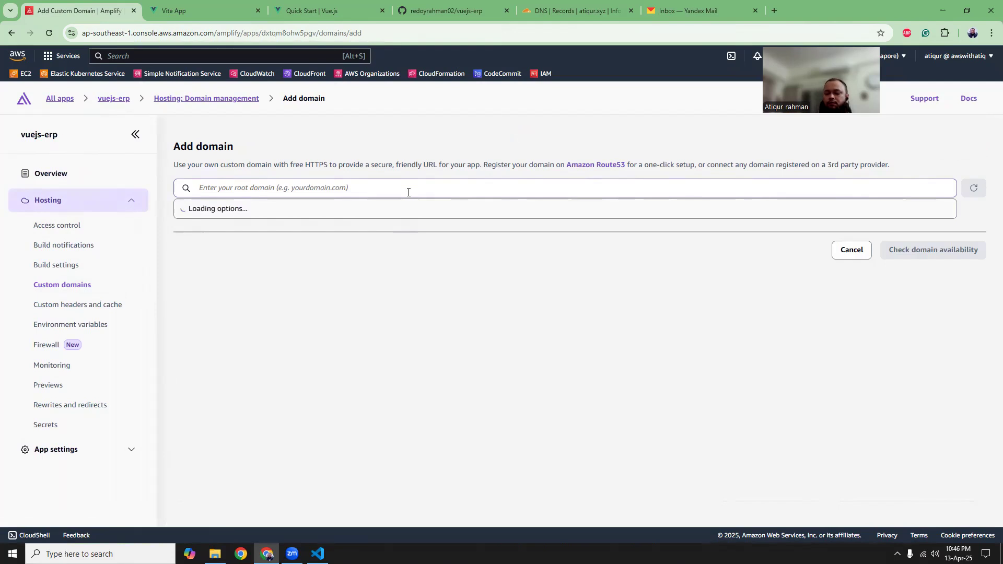
type("erp.atiqur.xyz")
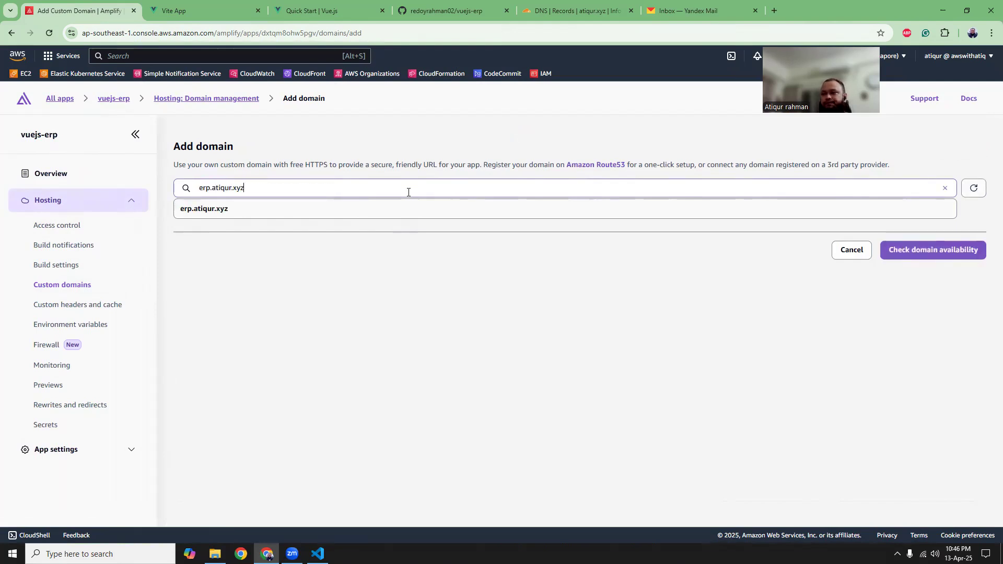
key("Down")
left_click(205, 212)
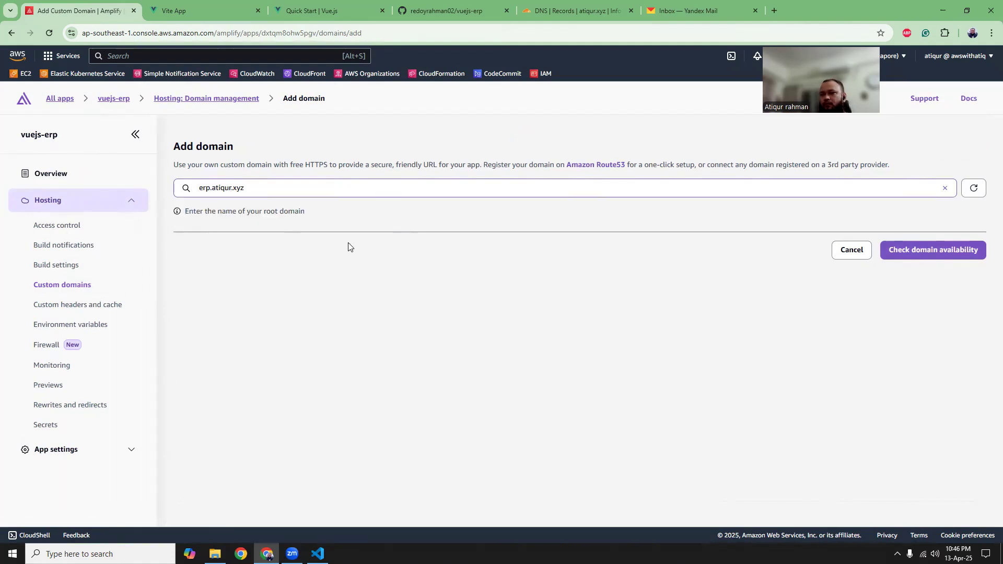
left_click(899, 252)
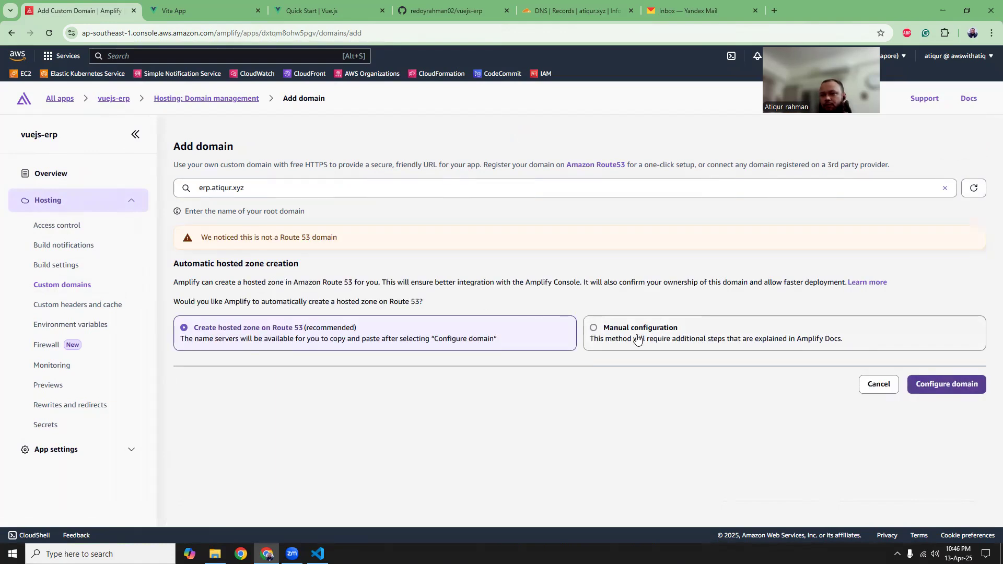
left_click(637, 339)
left_click(927, 386)
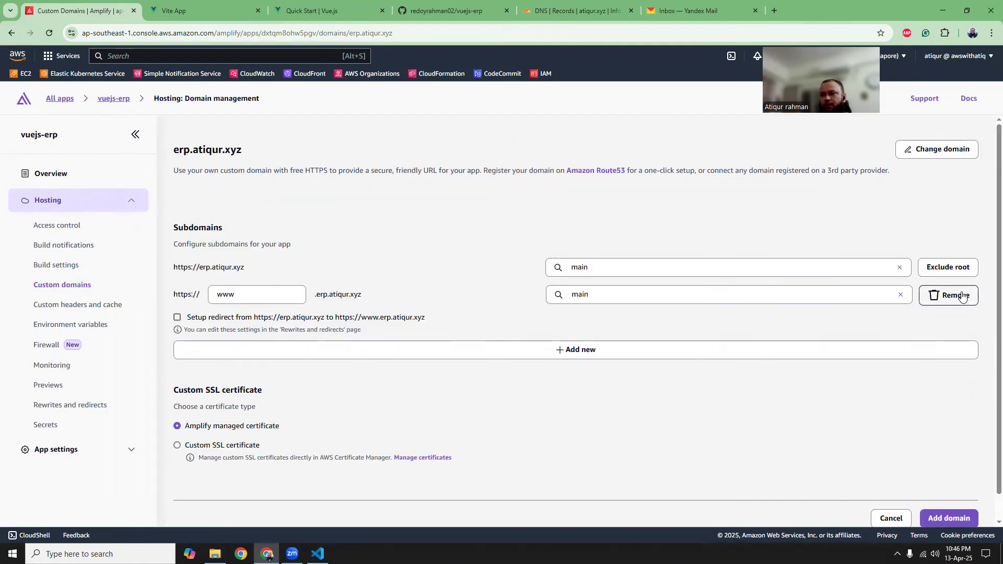
Remove the www subdomain and add the erp.atiqur.xyz domain with the Amplify managed certificate, then dismiss the notification.
left_click(961, 295)
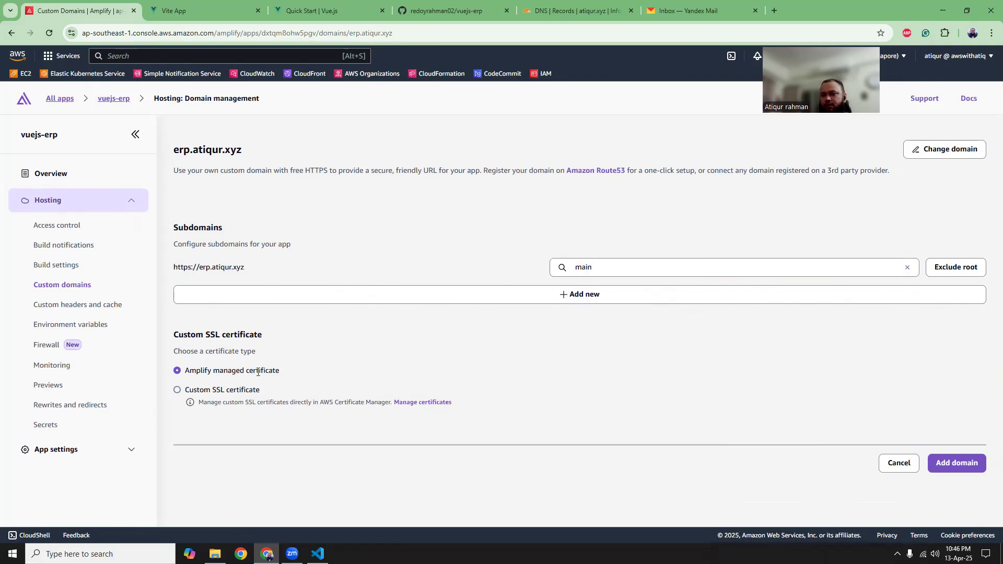
left_click(957, 463)
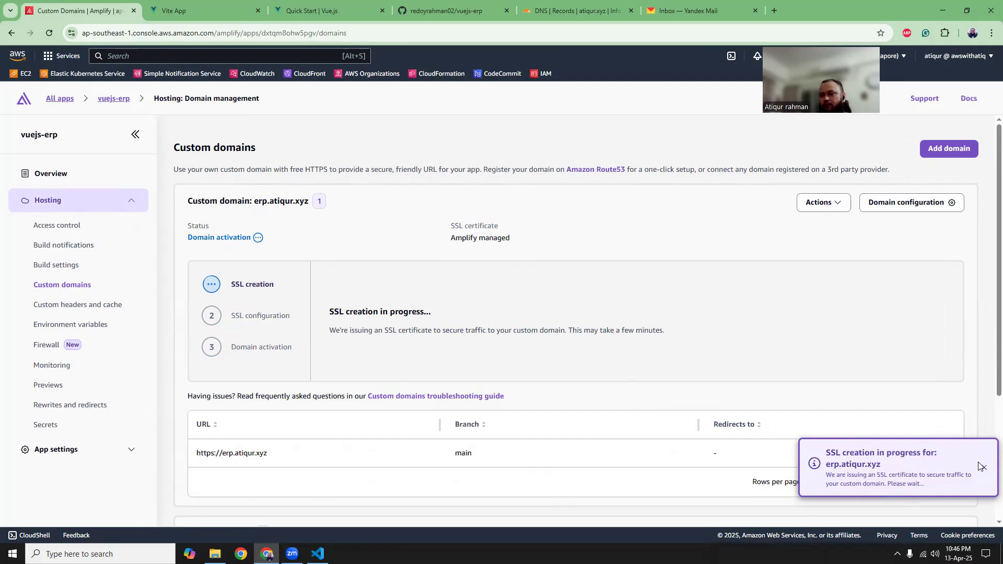
left_click(985, 469)
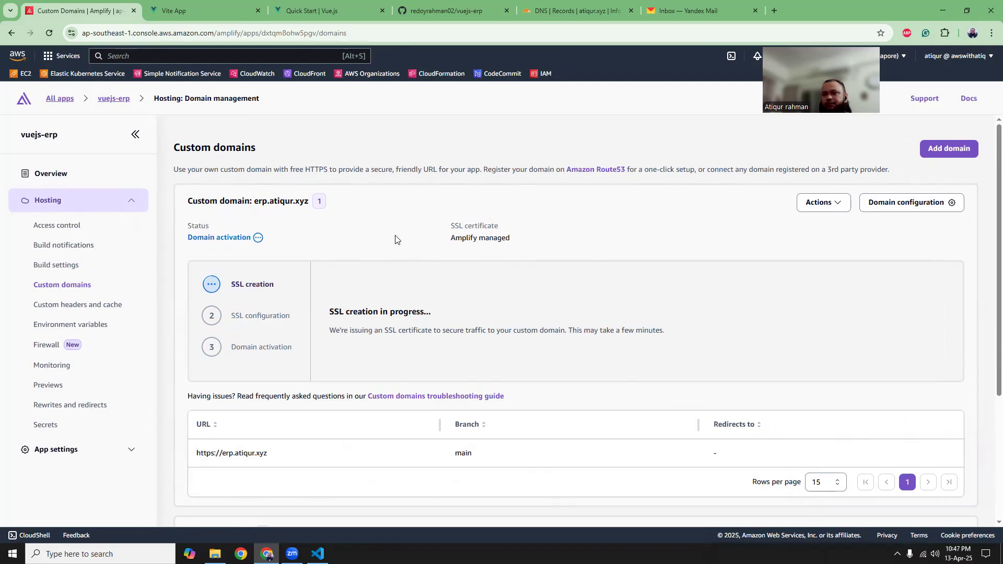
View the DNS records of the custom domain erp.atiqur.xyz, closing and reopening them to refresh their values.
left_click(827, 209)
left_click(830, 245)
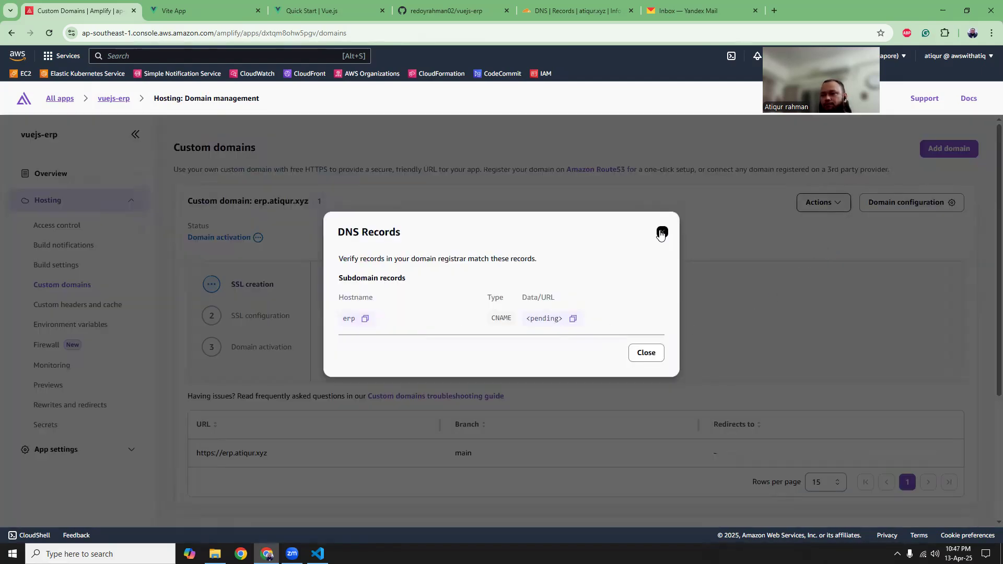
left_click(663, 232)
left_click(816, 206)
left_click(830, 245)
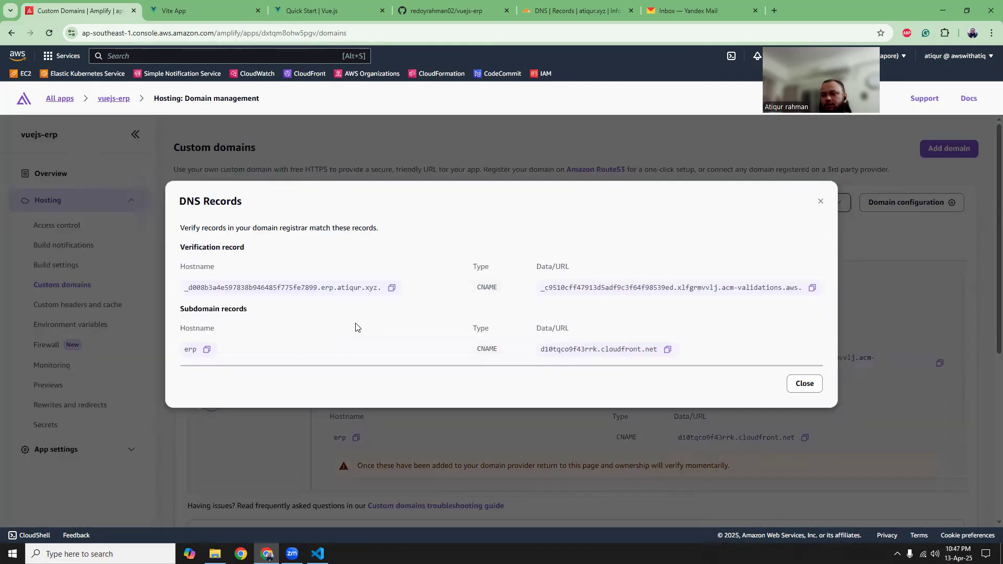
Copy the verification record's hostname from Amplify and start a Cloudflare CNAME record for atiqur.xyz with it as the name.
left_click(392, 288)
left_click(575, 10)
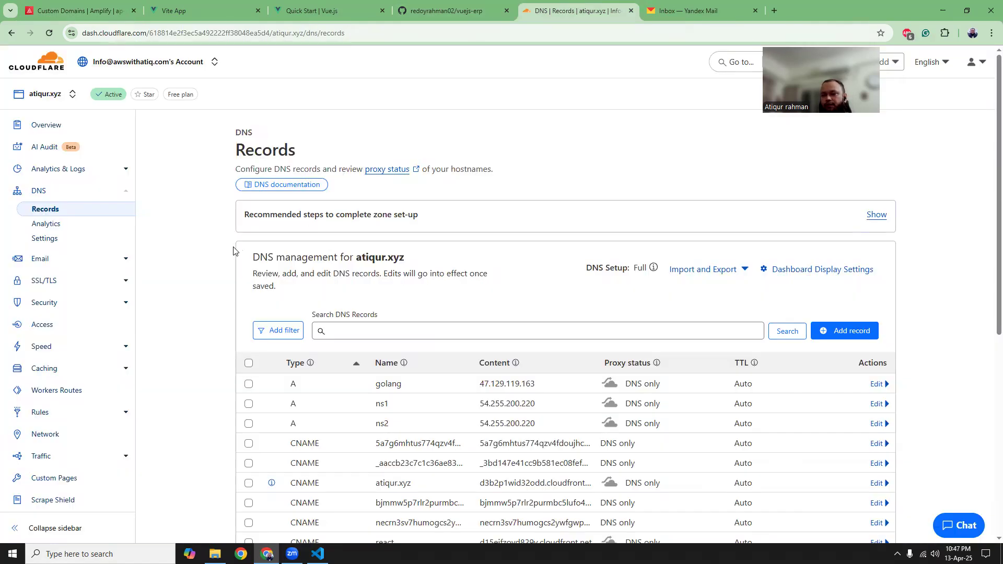
left_click(826, 331)
left_click(297, 410)
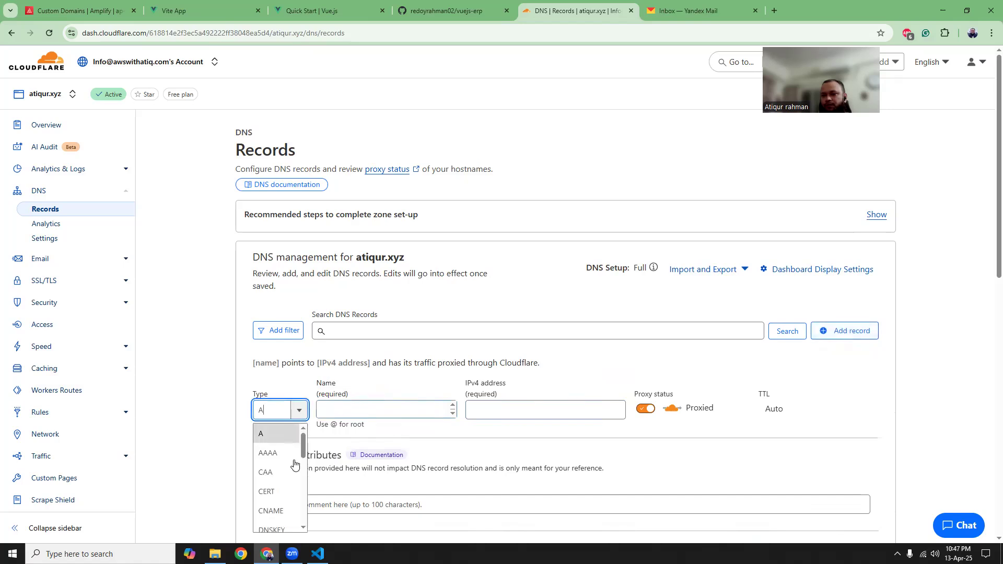
left_click(283, 509)
key("ctrl+v")
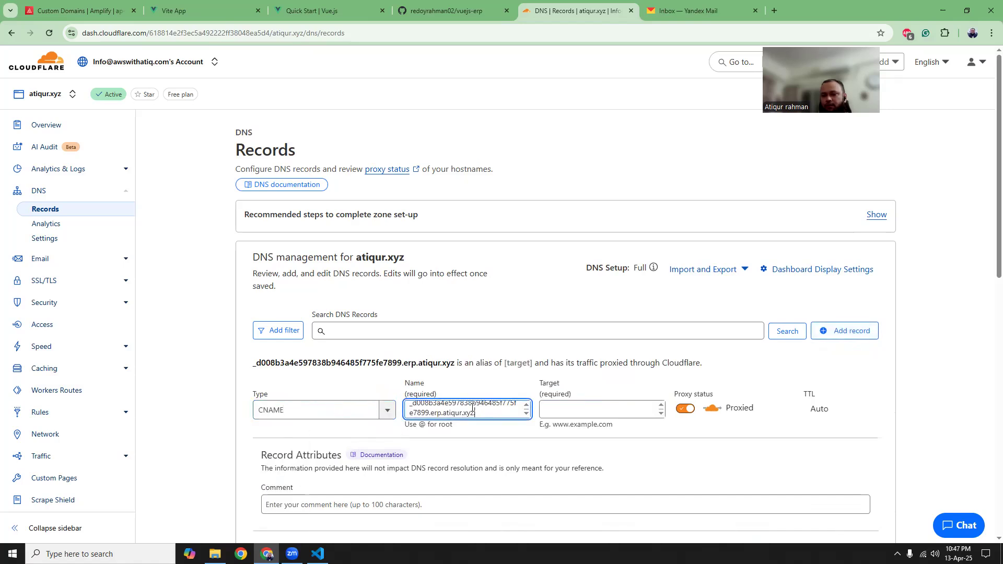
Copy the verification record's data value from Amplify into the CNAME target, set the proxy status to DNS only and save the record.
left_click(125, 19)
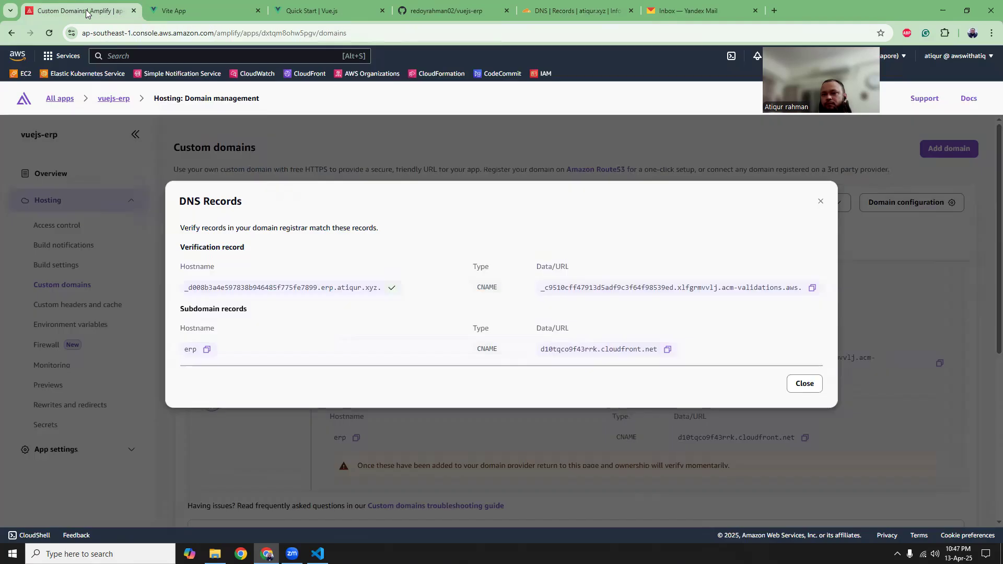
left_click(812, 289)
left_click(578, 10)
left_click(621, 416)
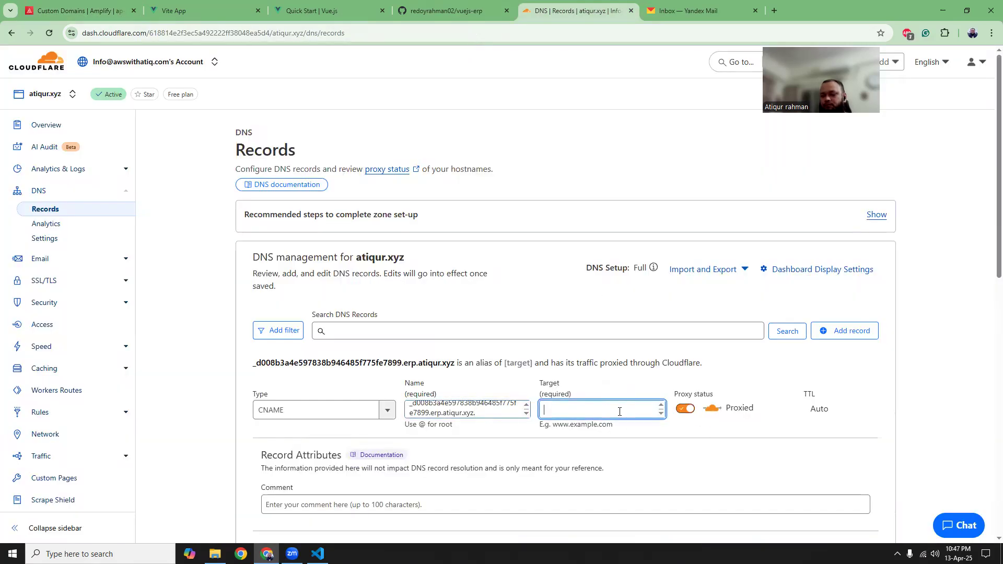
key("ctrl+v")
left_click(684, 421)
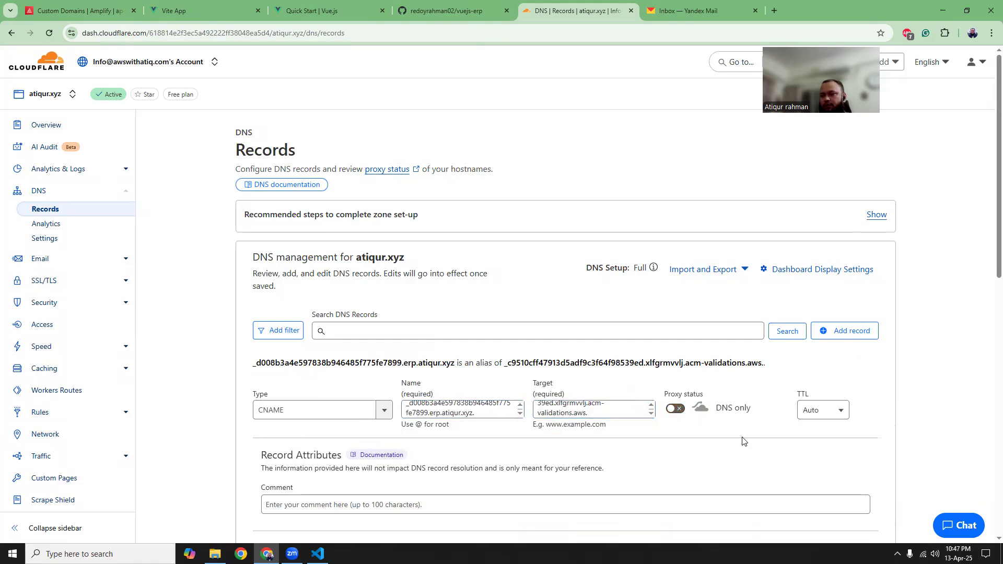
scroll(988, 265, "down", 2)
left_click(858, 456)
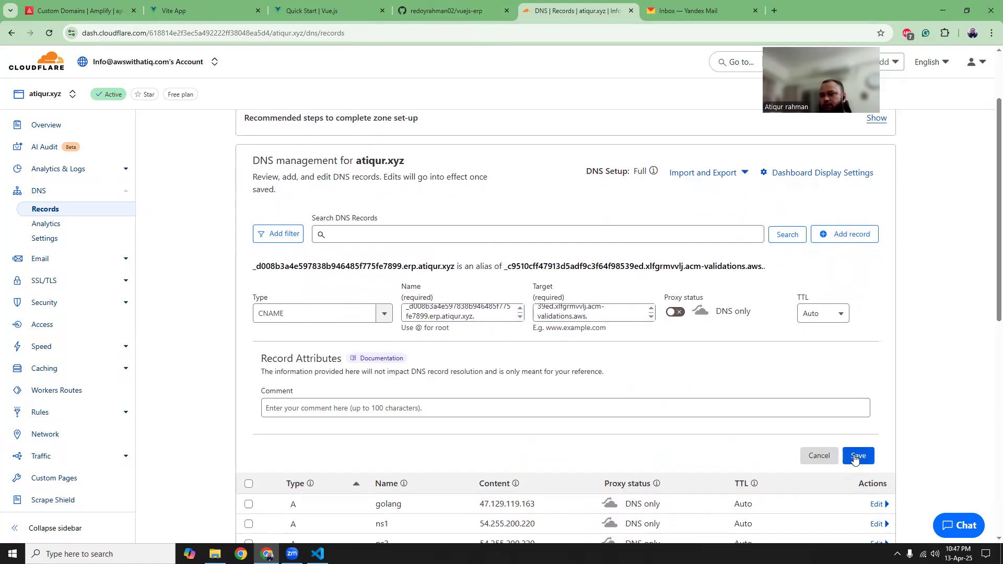
Copy the erp subdomain record's data value from Amplify and start another Cloudflare CNAME record named erp.
left_click(81, 16)
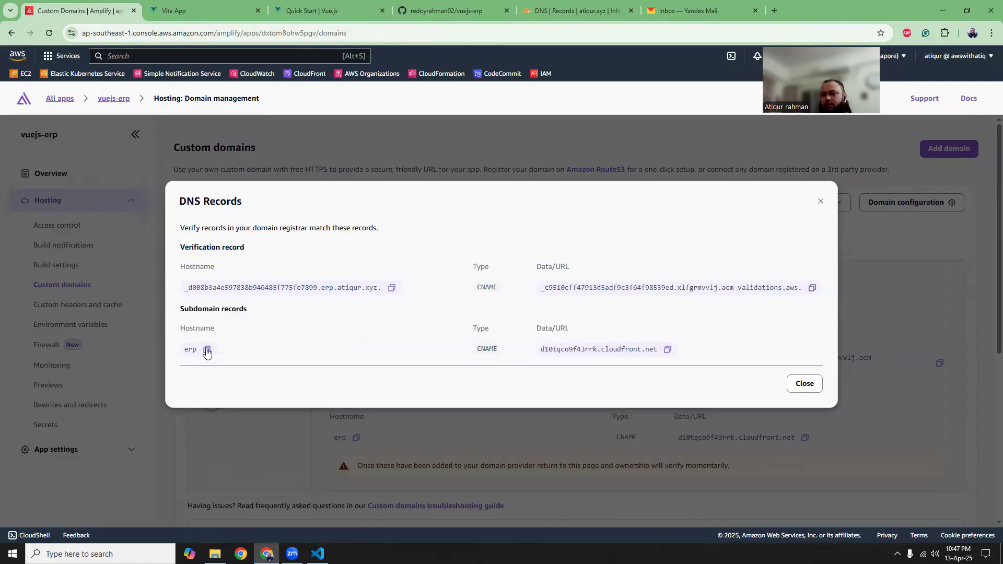
left_click(668, 350)
left_click(575, 10)
left_click(845, 234)
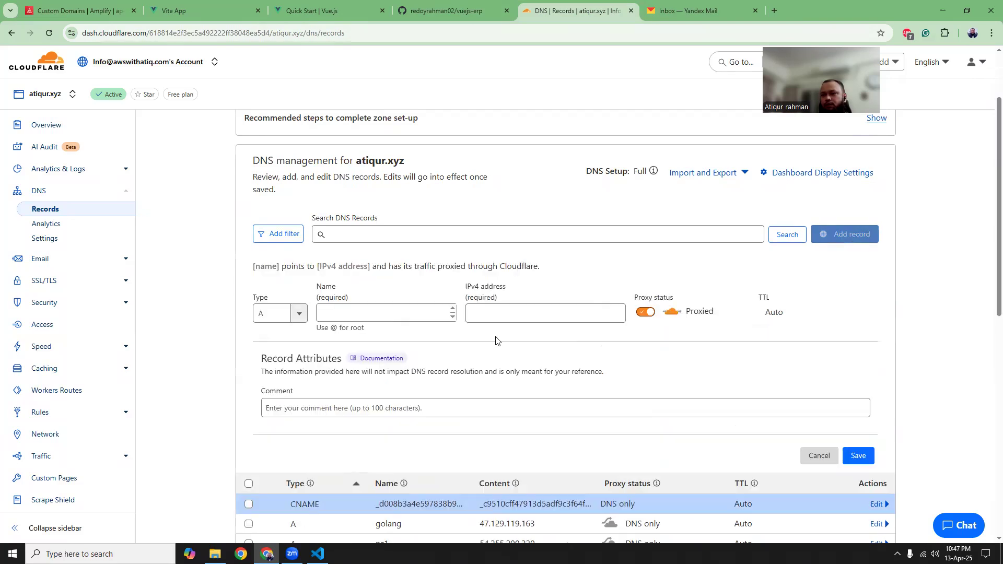
left_click(294, 316)
left_click(285, 412)
left_click(442, 314)
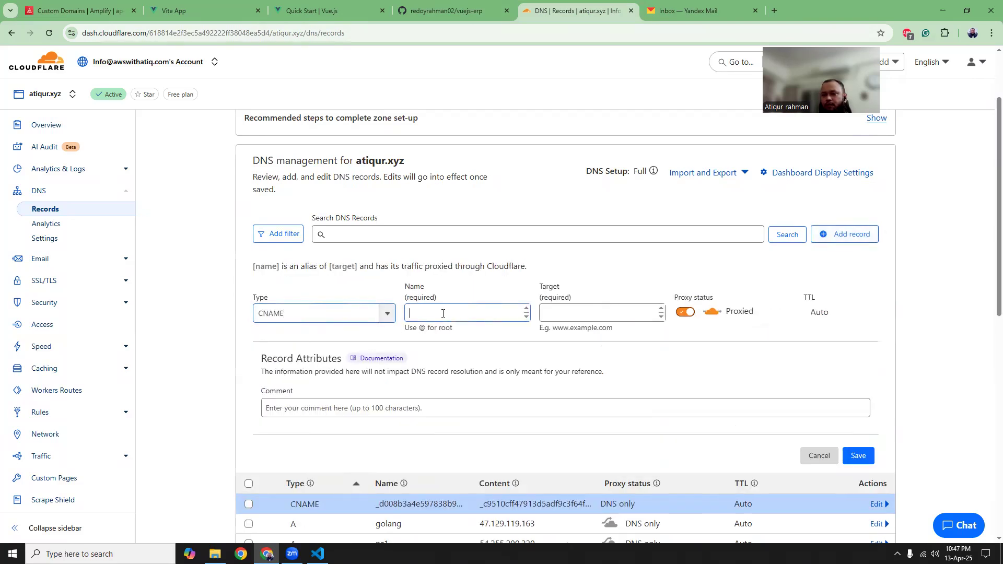
type("erp")
Set the erp record's target to d10tqco9f43rrk.cloudfront.net, make it DNS only and save it.
left_click(657, 309)
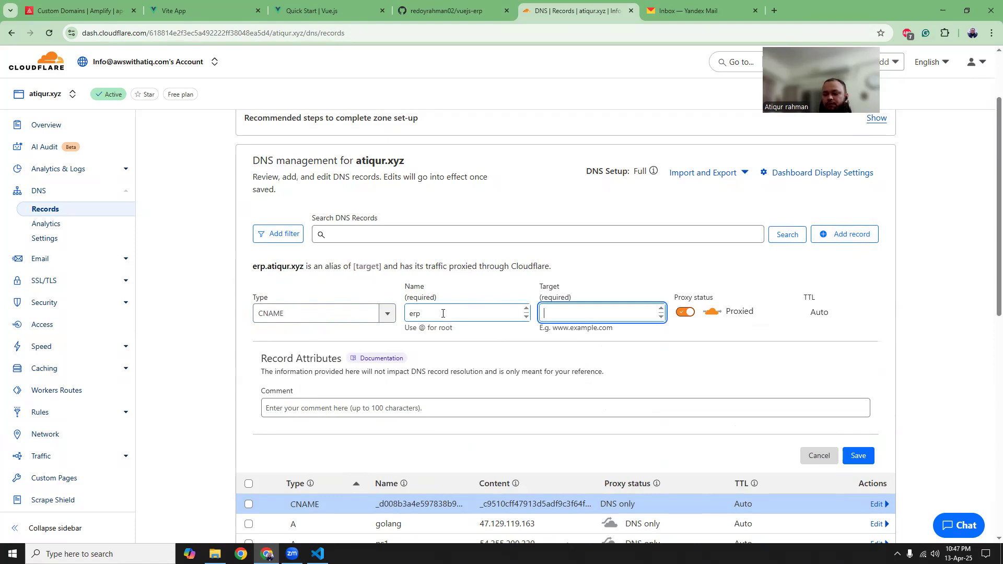
key("ctrl+v")
left_click(685, 312)
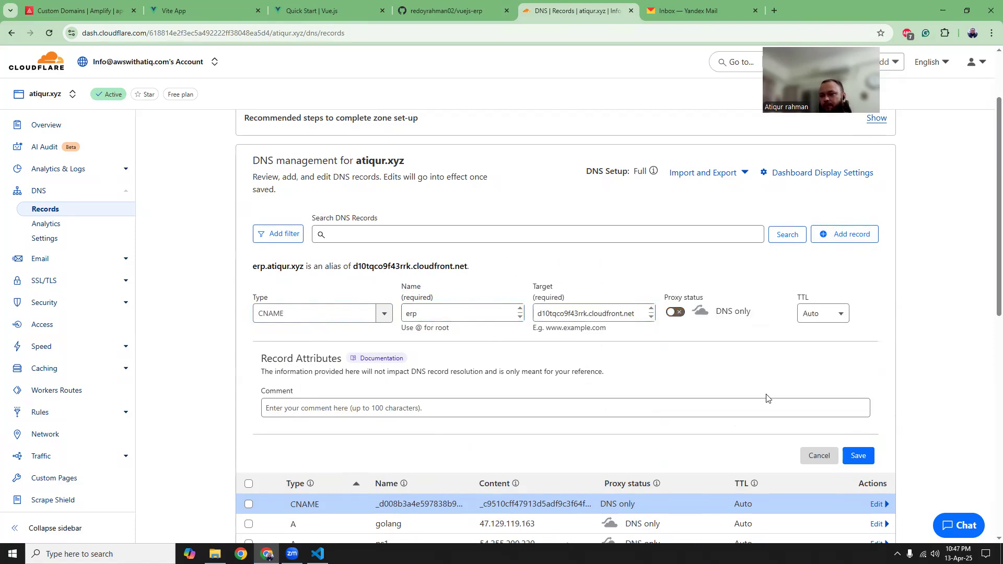
left_click(860, 457)
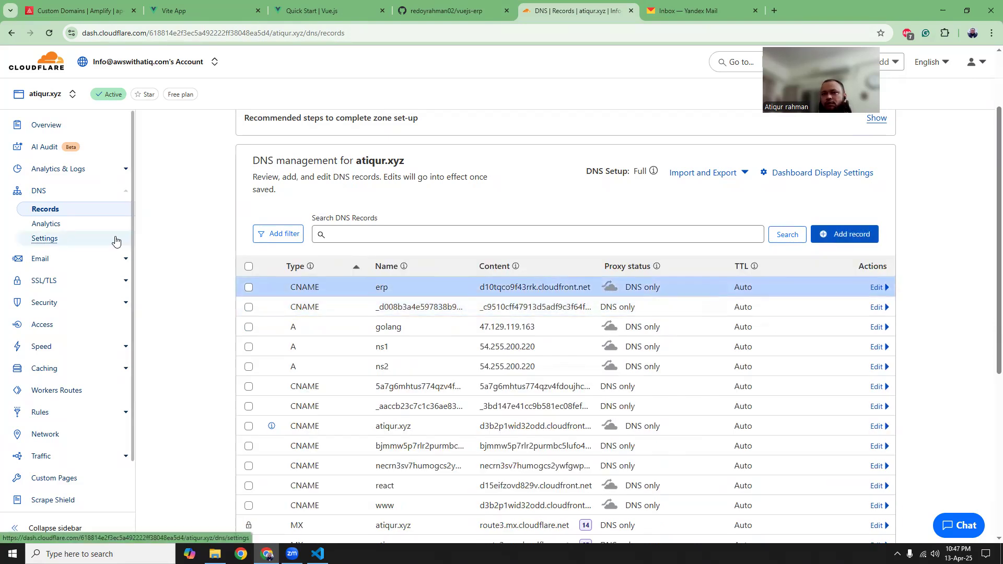
Close Amplify's DNS records and check the activation progress of erp.atiqur.xyz, reopening and reloading the custom domains page.
left_click(46, 6)
left_click(802, 383)
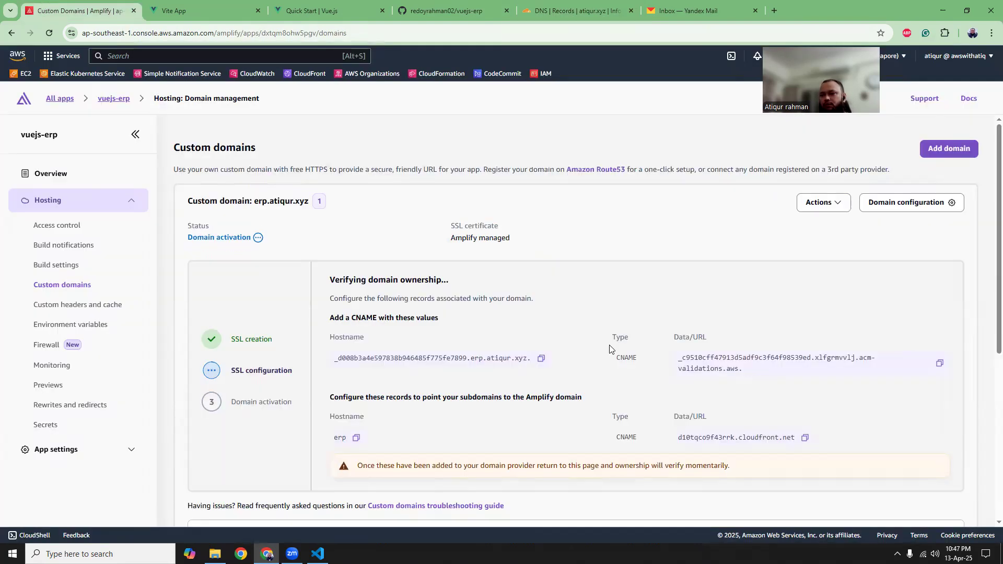
scroll(989, 261, "down", 3)
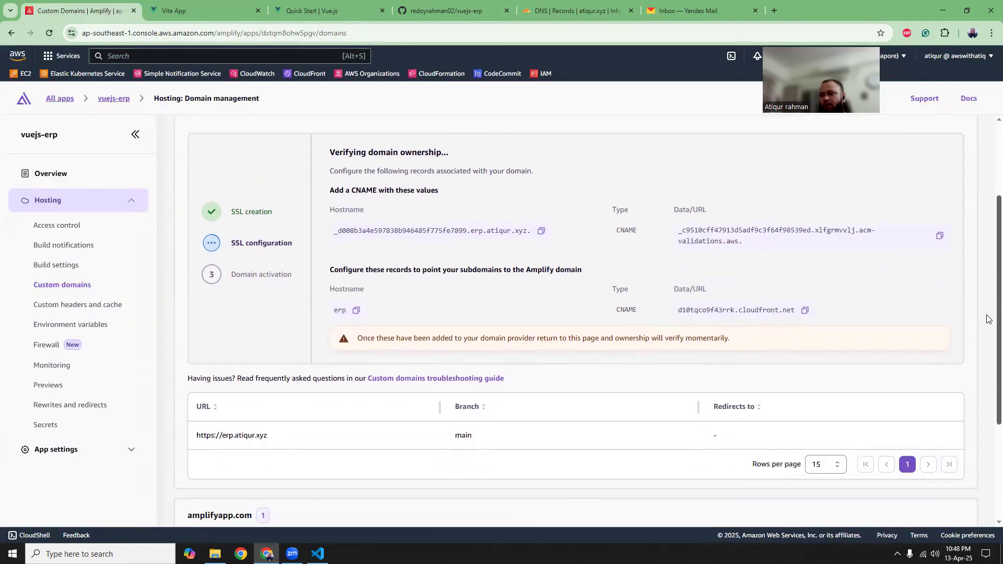
scroll(989, 277, "up", 3)
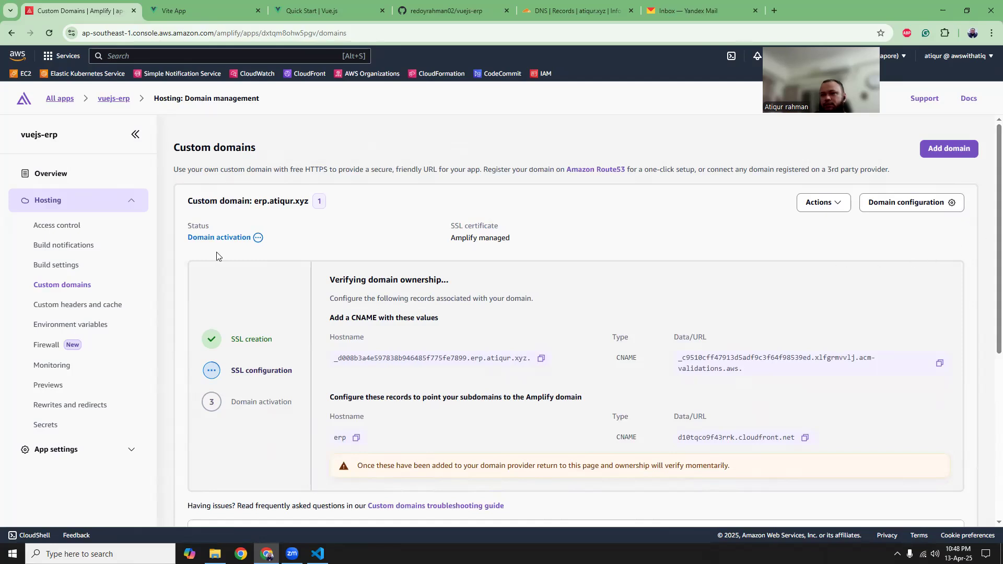
left_click(115, 100)
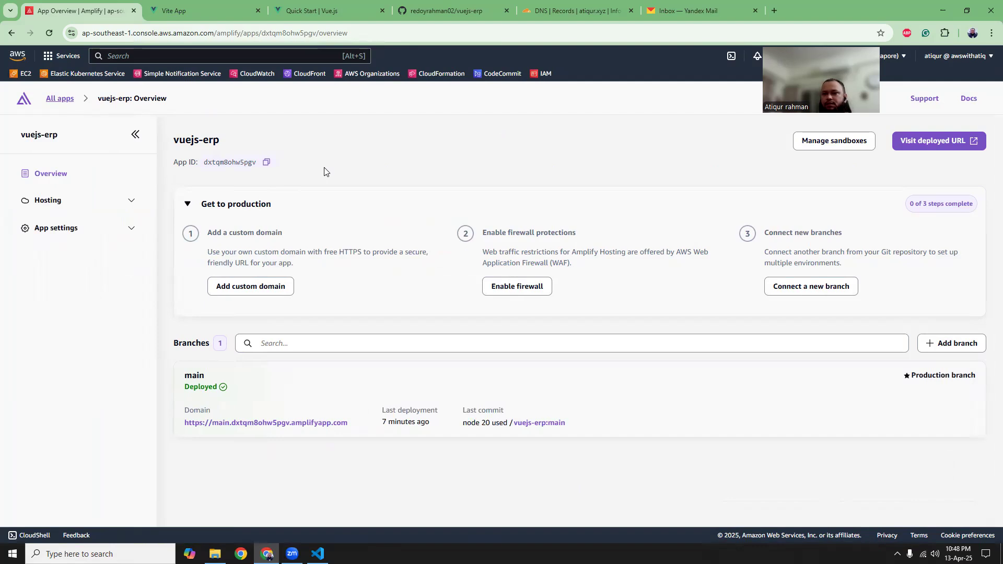
left_click(54, 203)
left_click(66, 285)
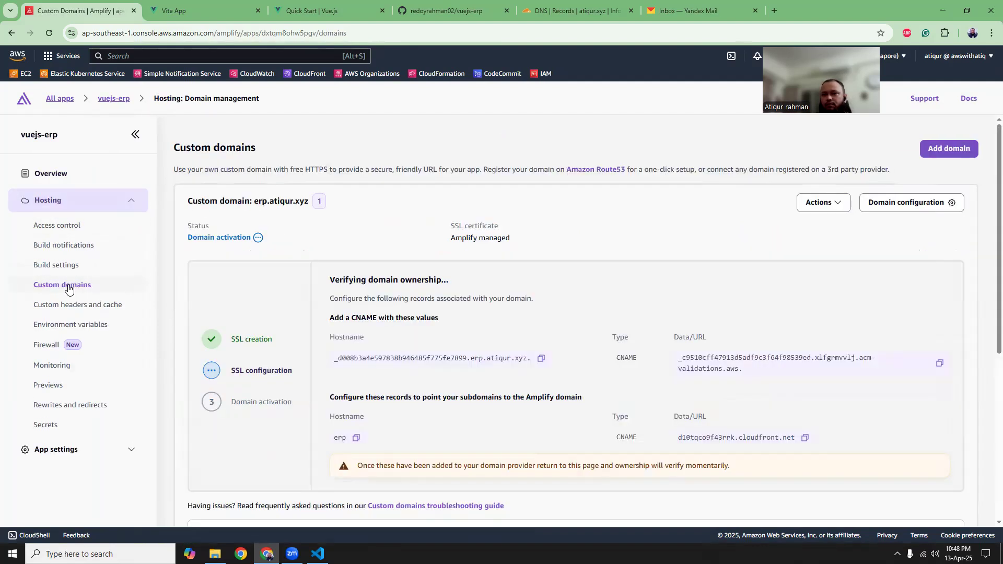
left_click(50, 33)
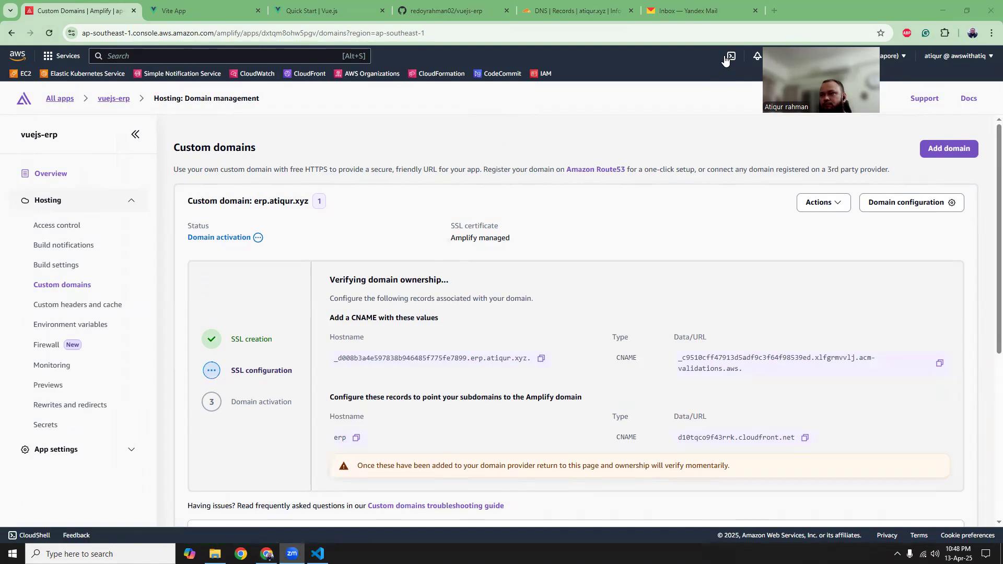
left_click(448, 134)
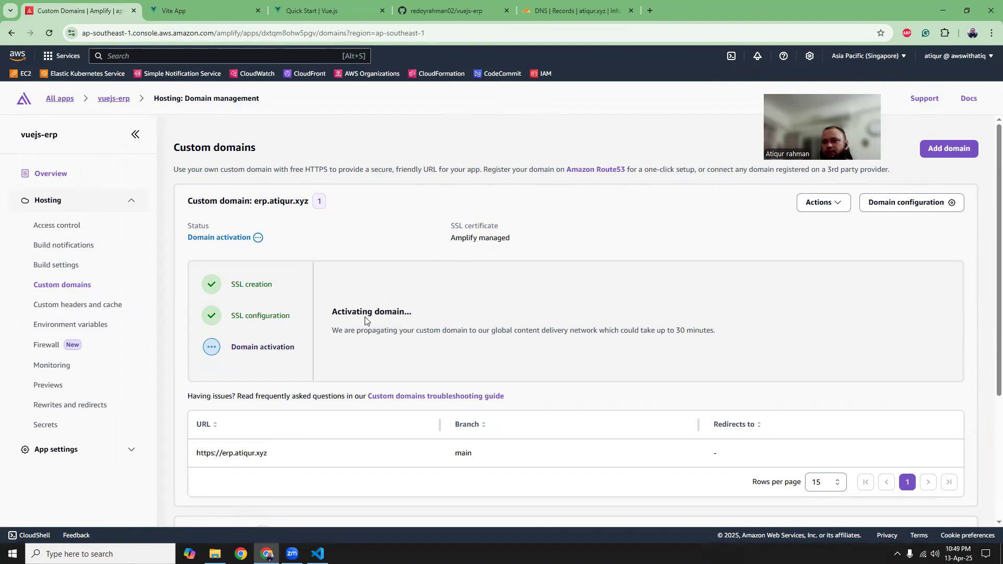
Open erp.atiqur.xyz in a new browser tab and inspect the site's full address.
left_click_drag(252, 202, 315, 202)
key("ctrl+c")
key("ctrl+t")
key("ctrl+v")
key("Return")
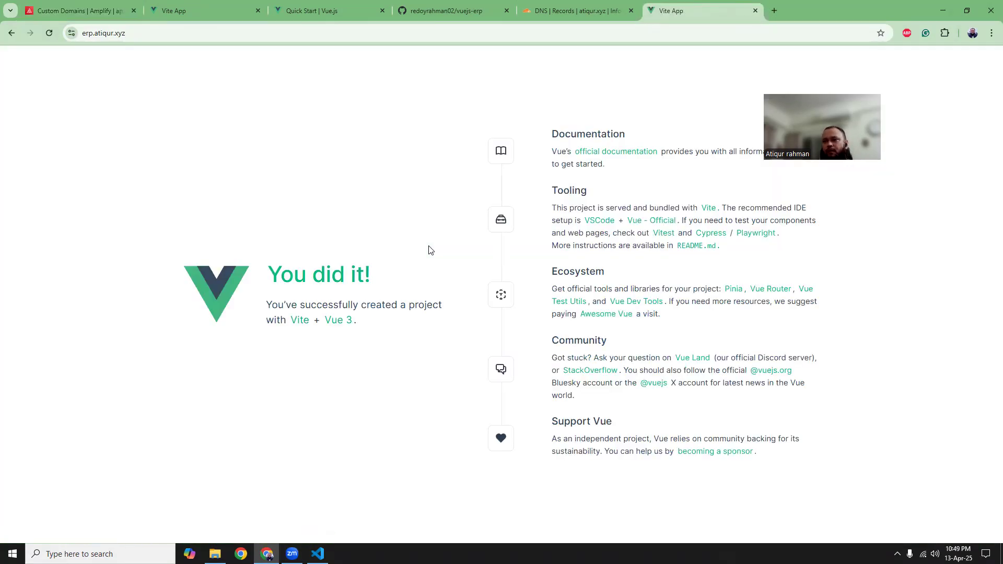
left_click(201, 38)
left_click(190, 37)
double_click(109, 37)
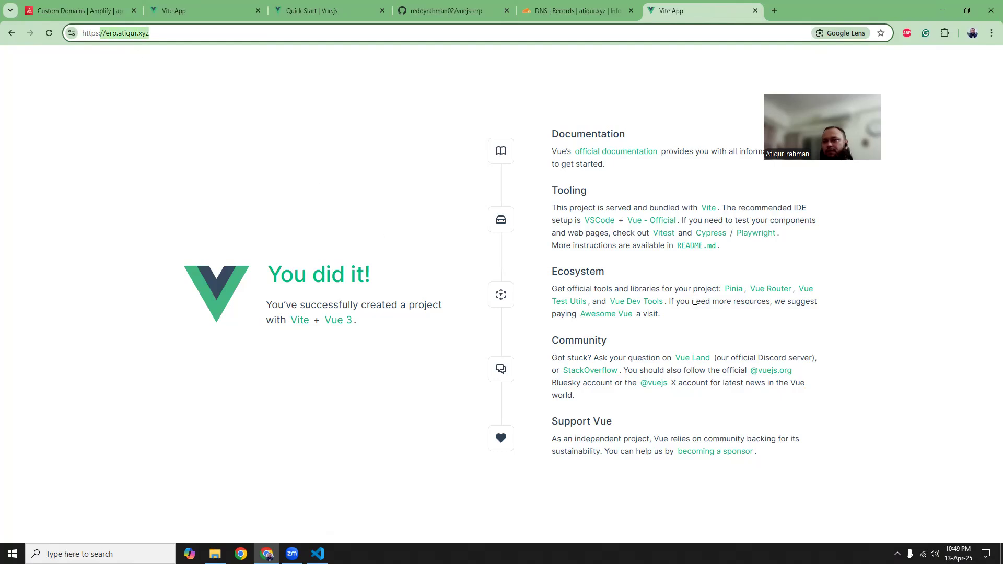